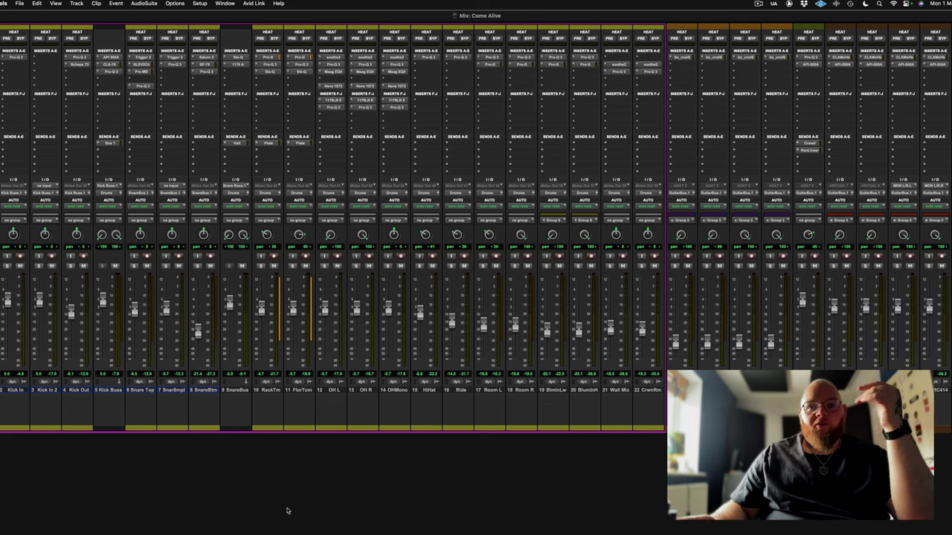
Look across the mixer to the instrument buss and open its Smart C2 compressor insert.
scroll(297, 511, right, 5)
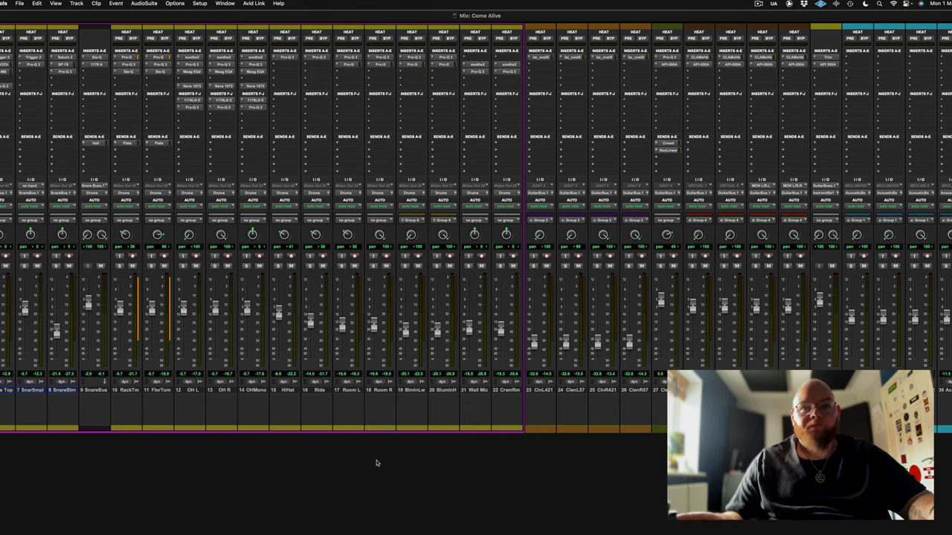
scroll(492, 414, right, 20)
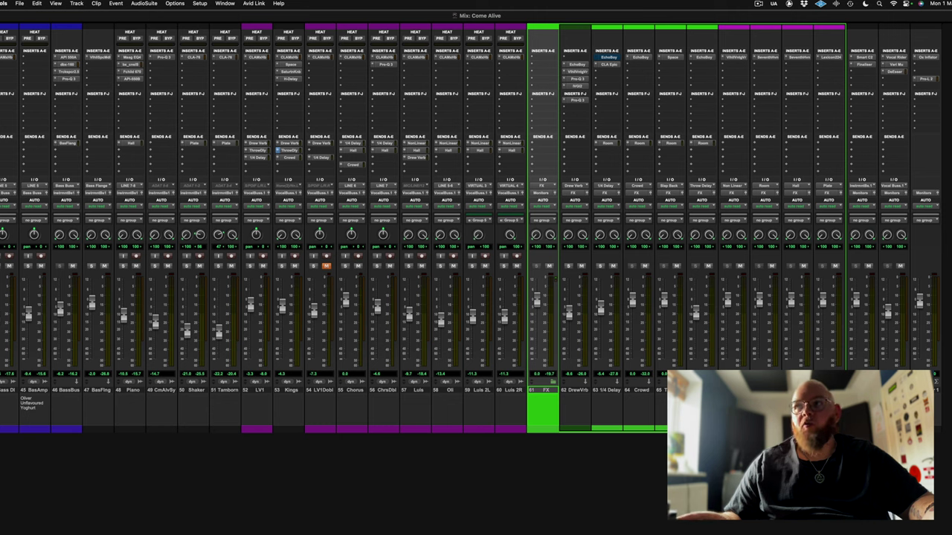
click(864, 58)
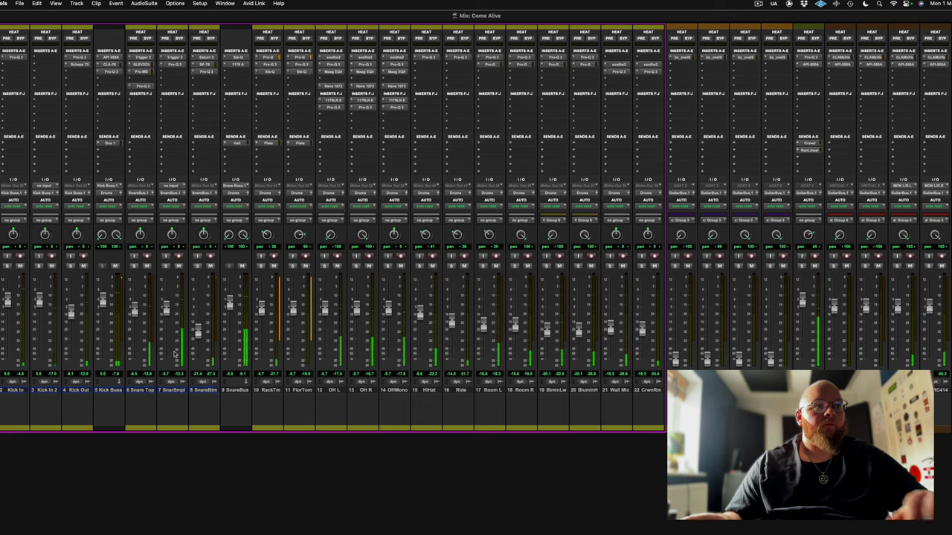
Stop playback, place the playback start at bar 8 beat 3 in the Edit window, and play the song from there.
key(super+equal)
key(space)
click(189, 120)
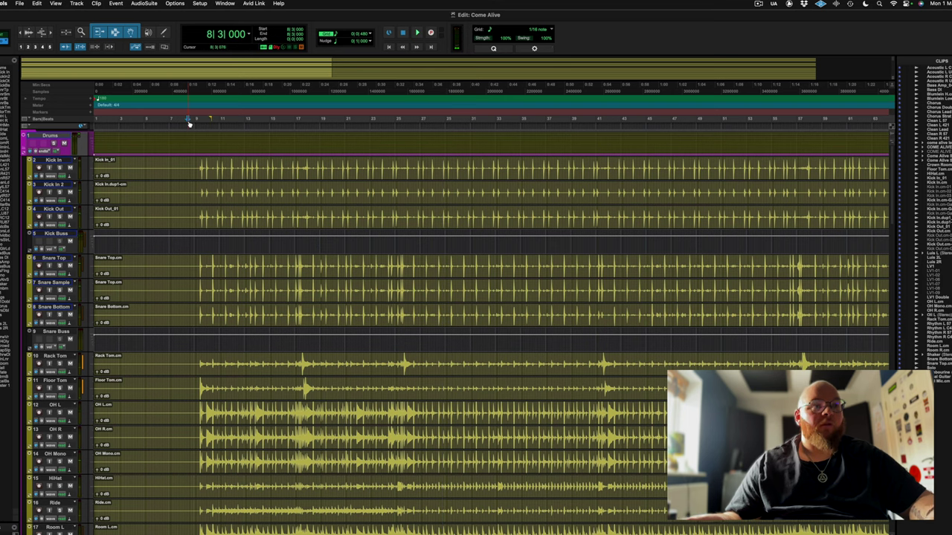
key(space)
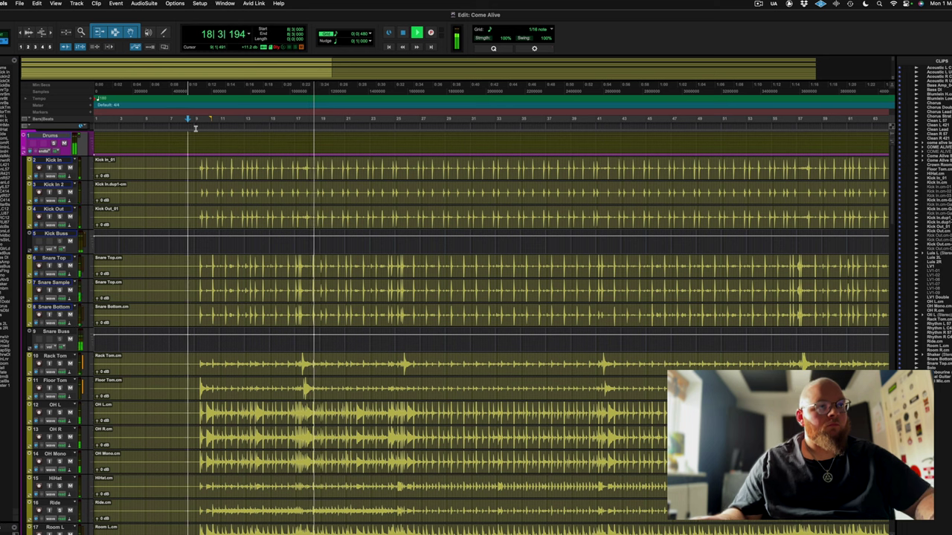
key(space)
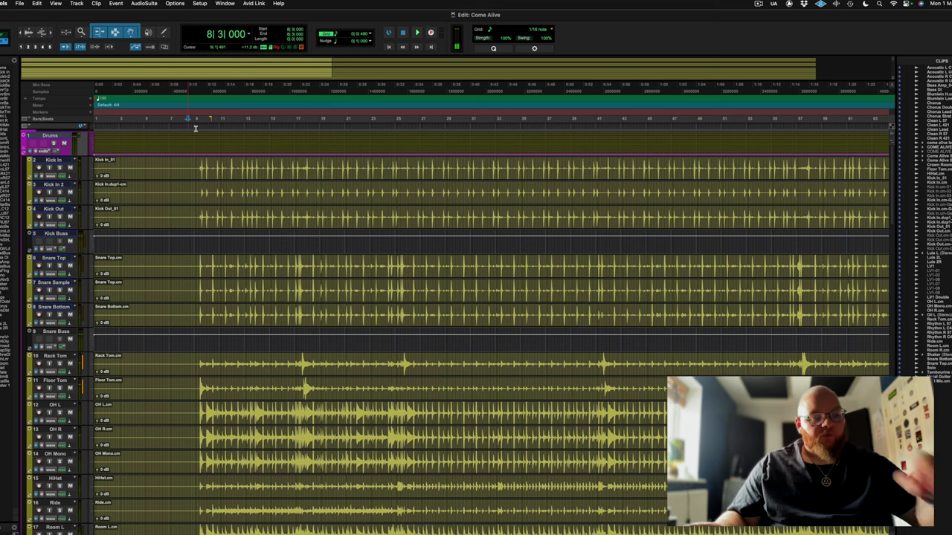
Return to the Mix window and select the drum tracks from Kick In through the Crown room mic.
key(super+equal)
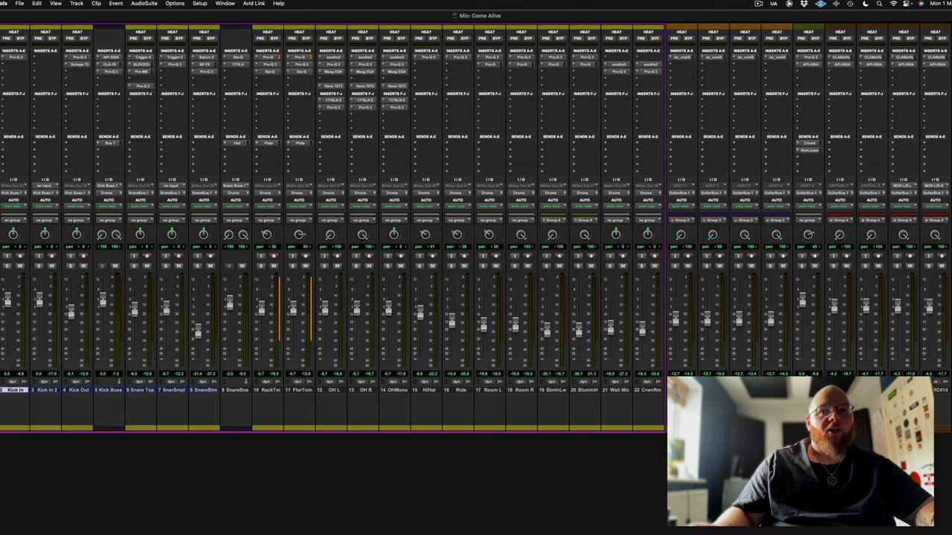
shift+click(639, 392)
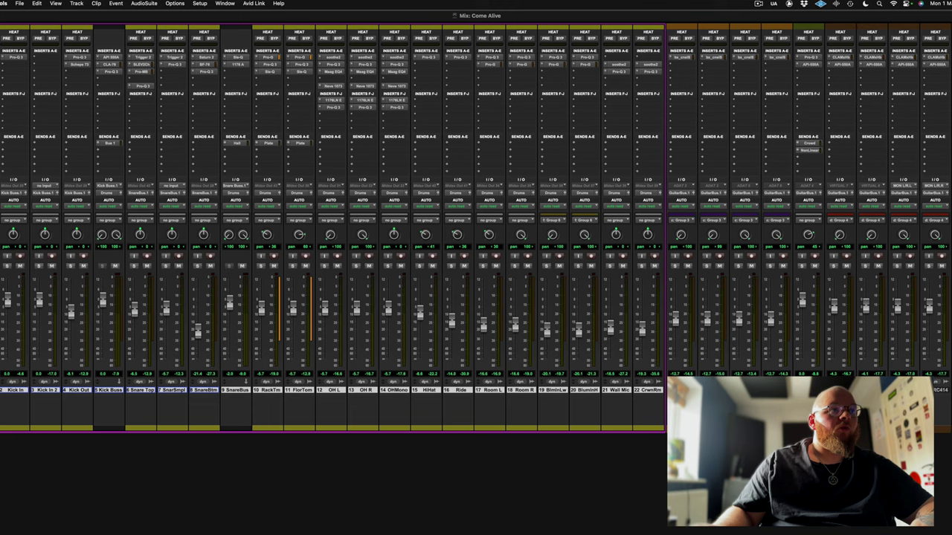
key(ctrl+alt+super+w)
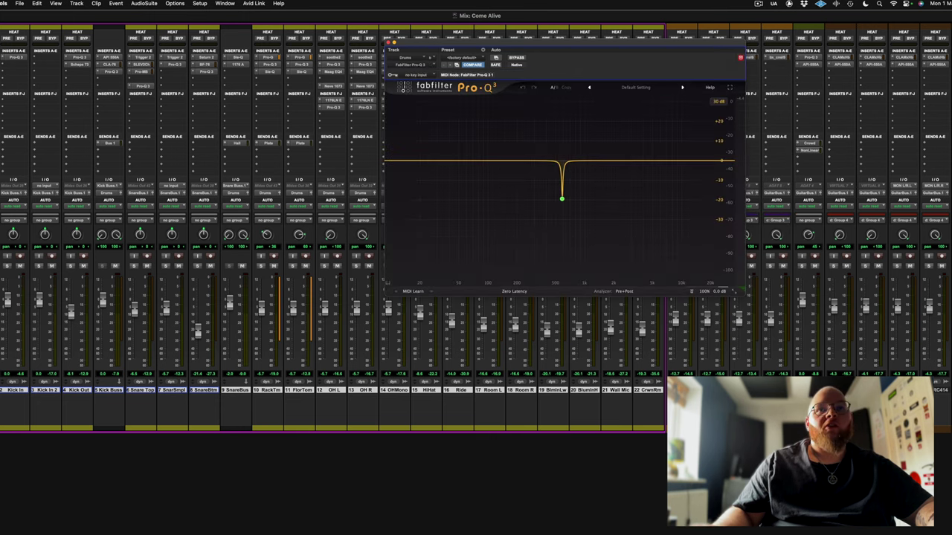
Audition the narrow notch in the Drums track's Pro-Q 3 by soloing that band on and off, and close the plug-in.
mouse_move(563, 194)
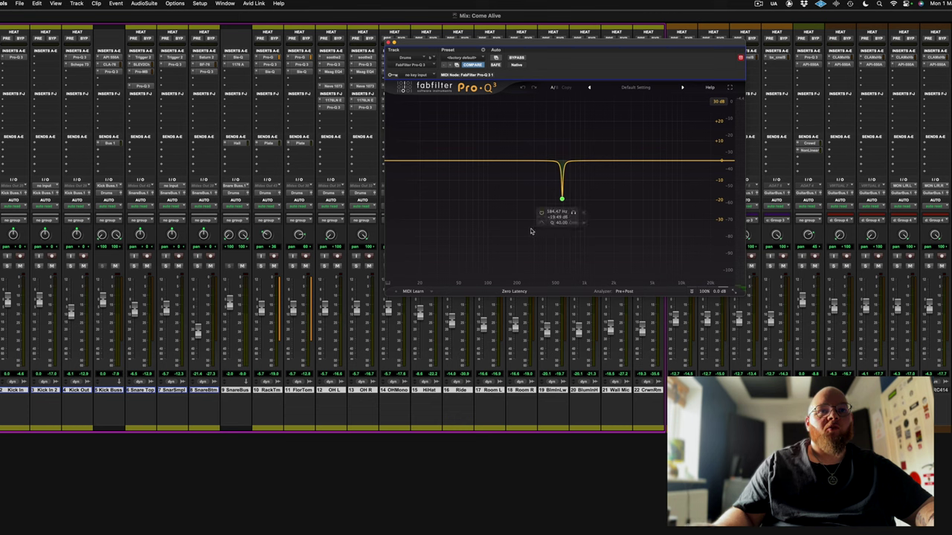
click(573, 213)
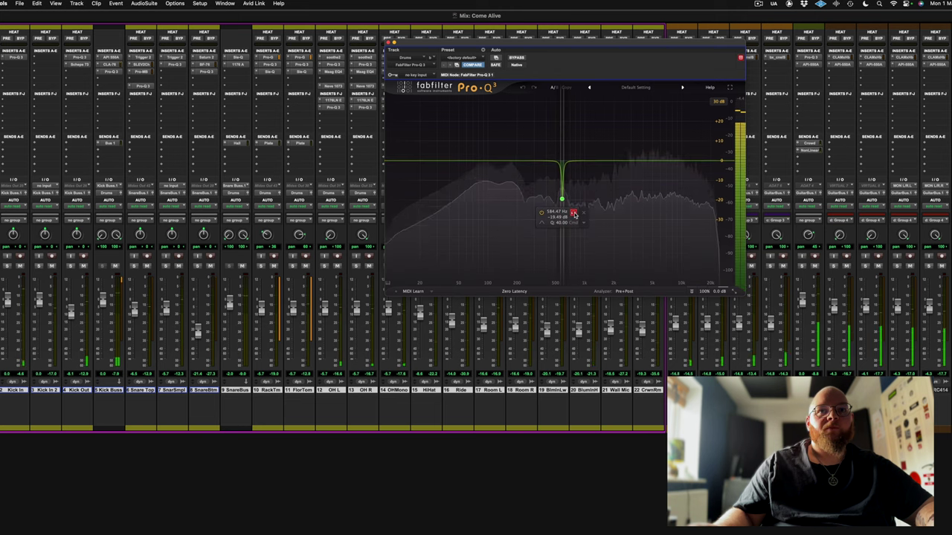
click(573, 214)
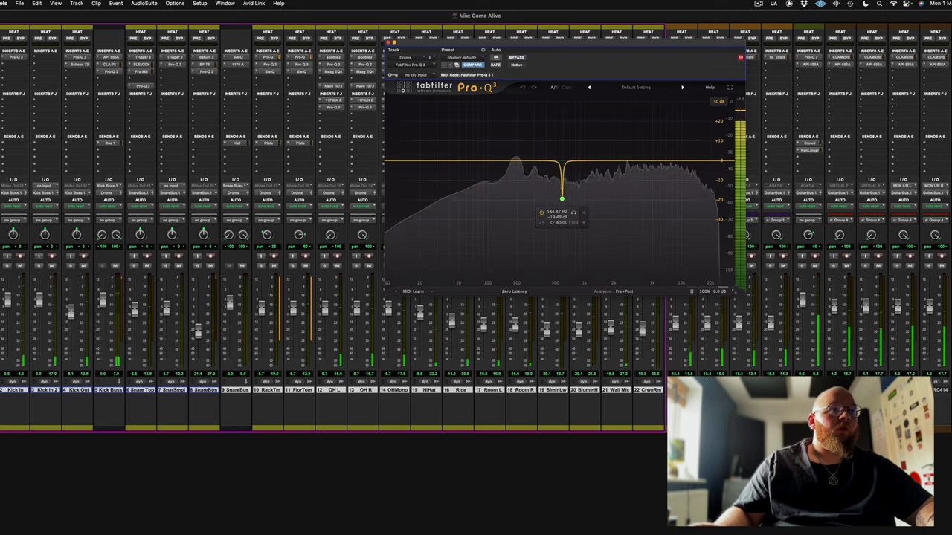
click(573, 214)
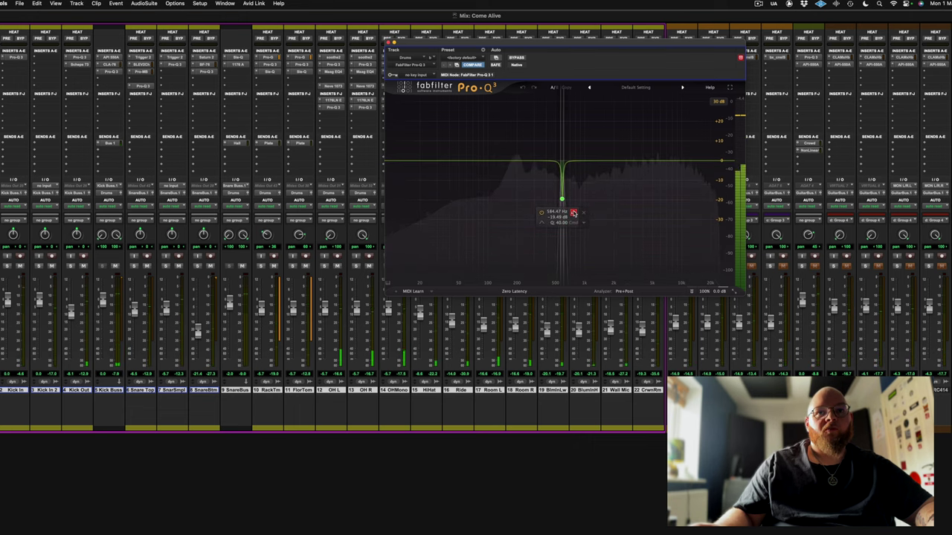
click(573, 214)
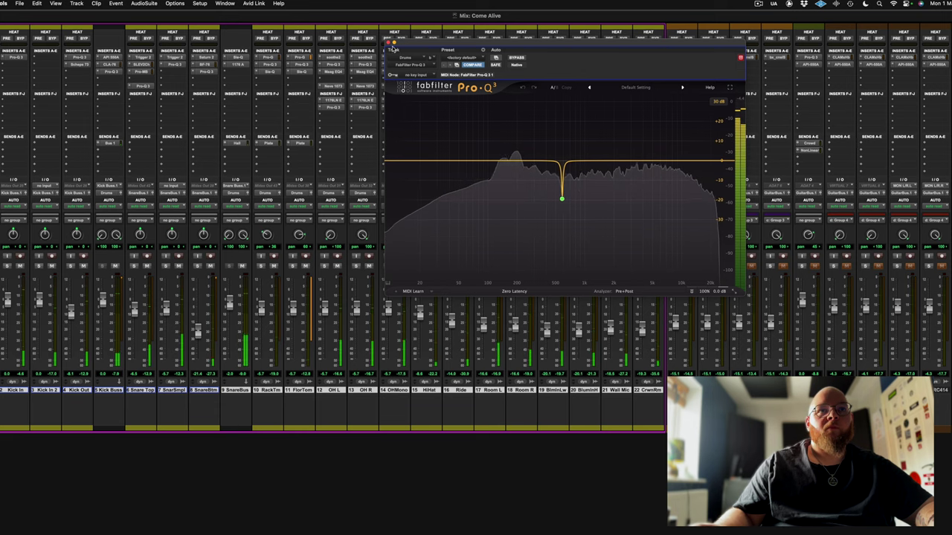
click(385, 43)
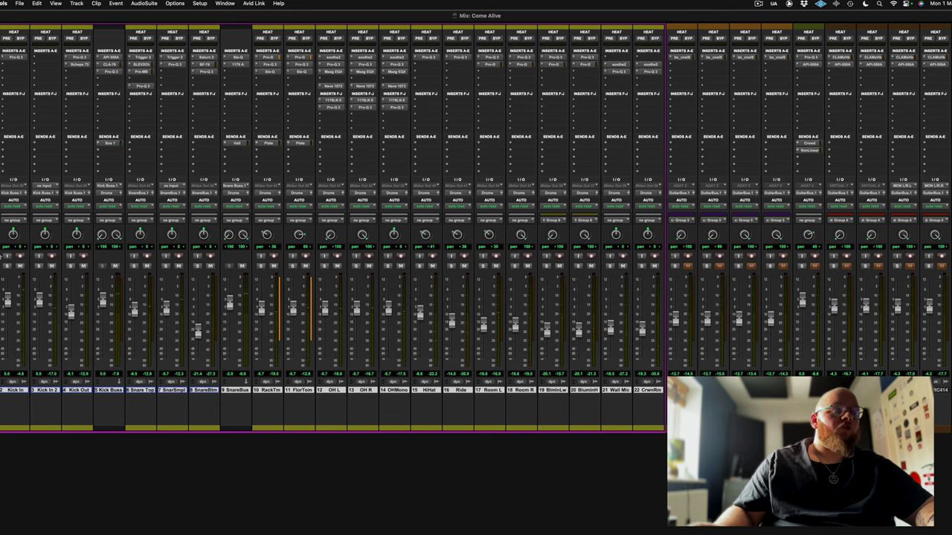
Solo Kick In and Kick Out in turn and examine the Pro-Q 3 EQ curve on each track.
click(6, 266)
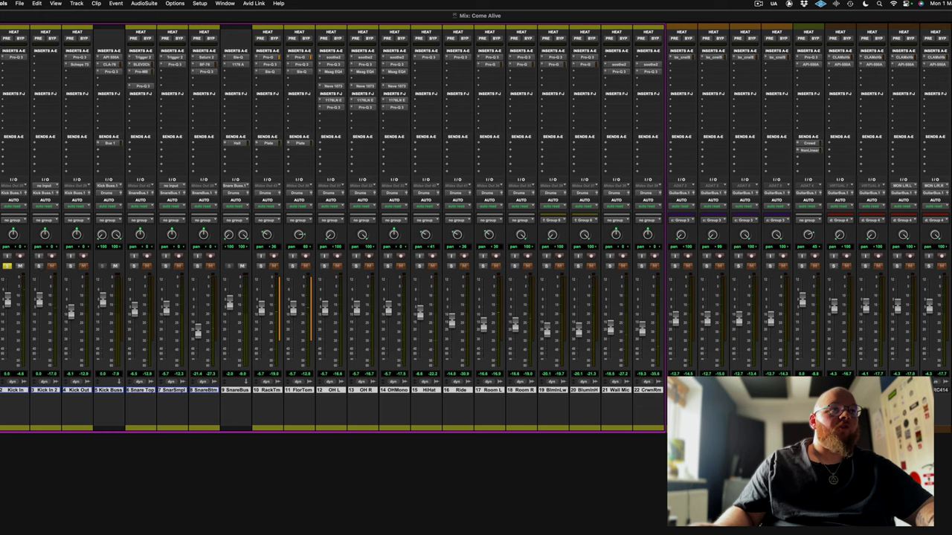
click(14, 57)
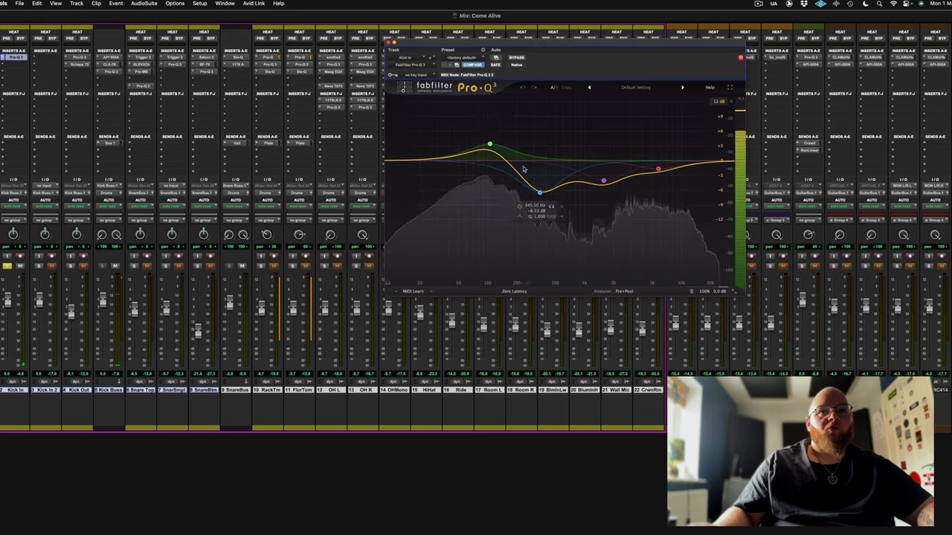
click(70, 266)
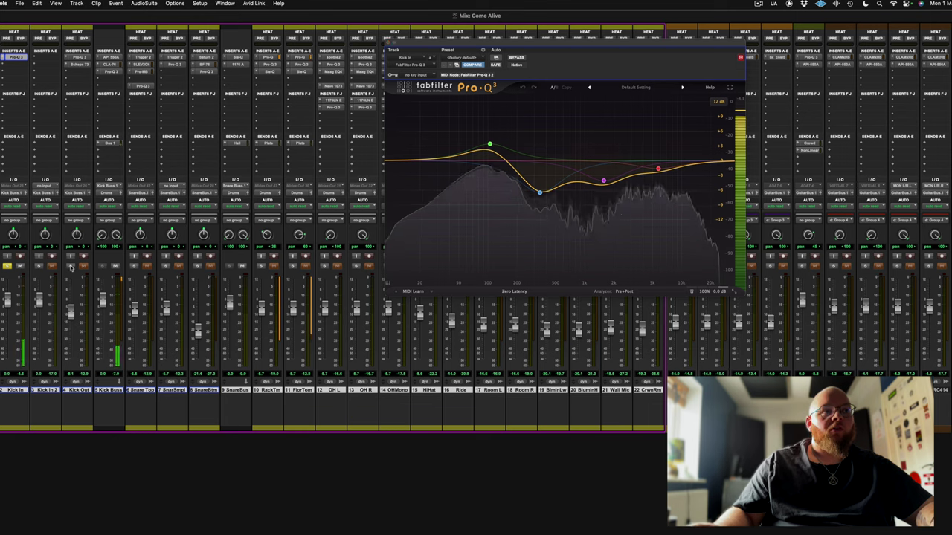
click(80, 58)
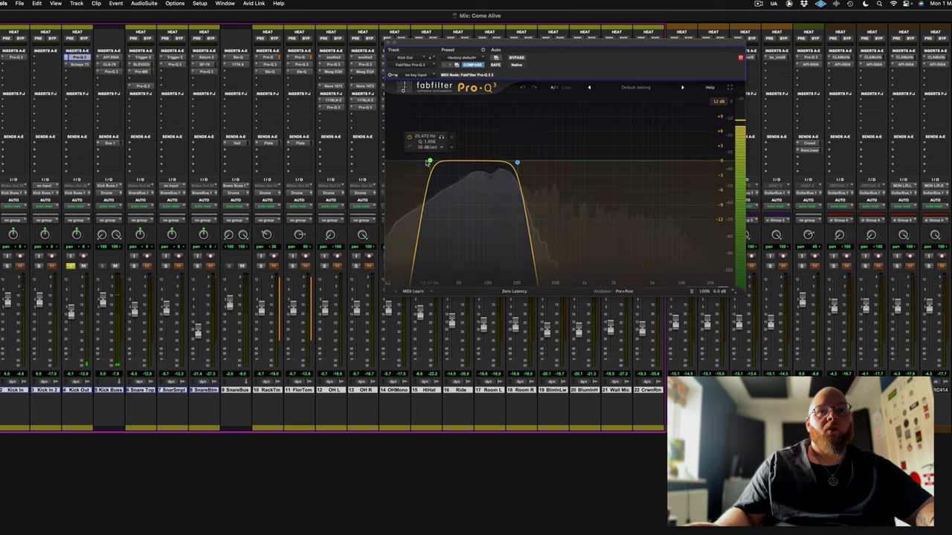
mouse_move(502, 170)
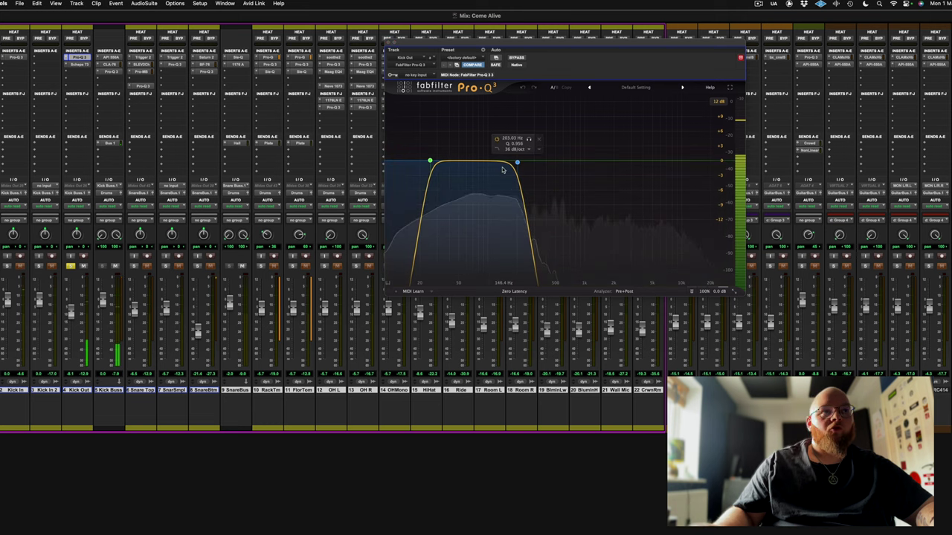
Compare Kick Out with its Scheps 73 bypassed and active, and move the solo to Kick In 2.
click(79, 64)
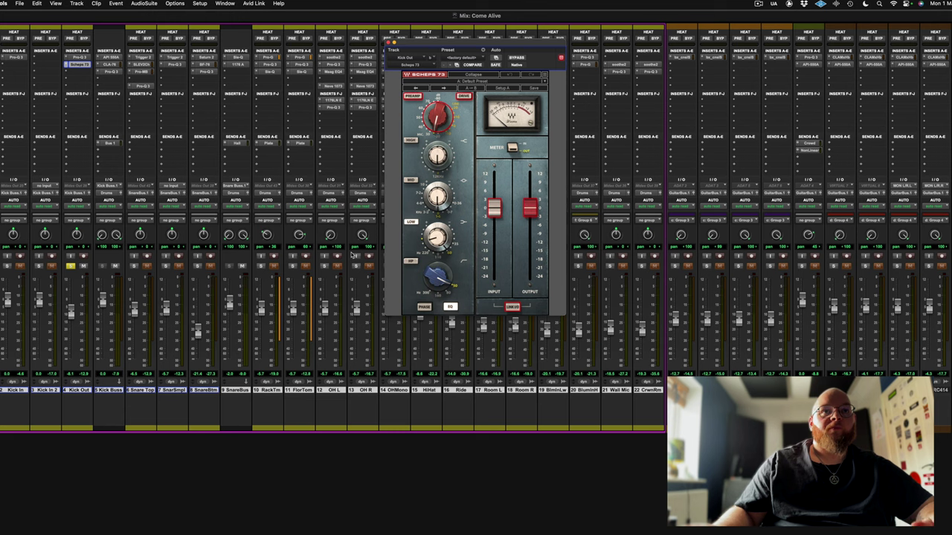
click(517, 58)
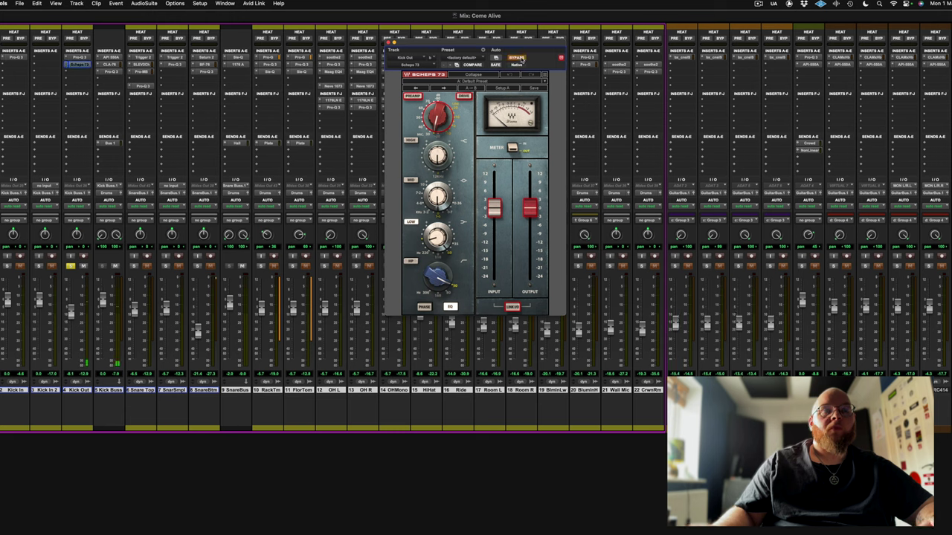
click(517, 58)
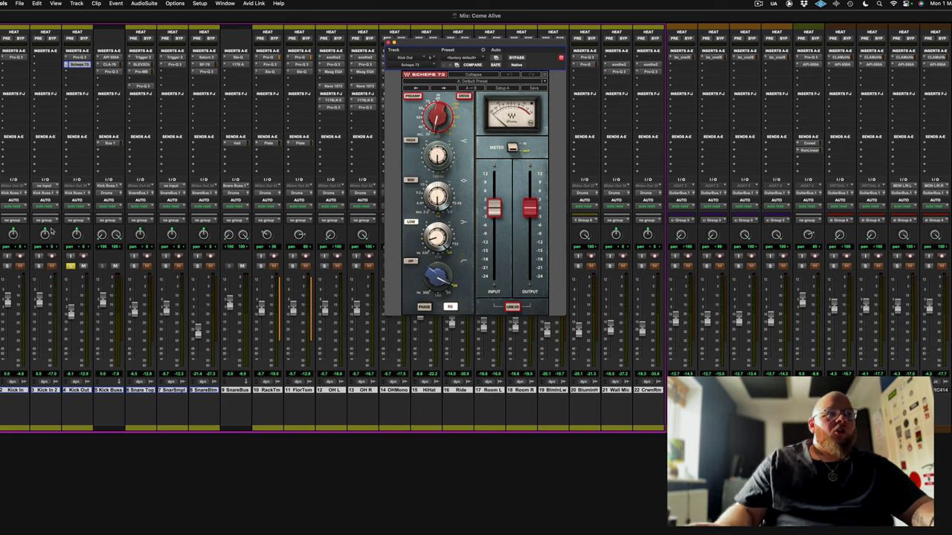
click(74, 267)
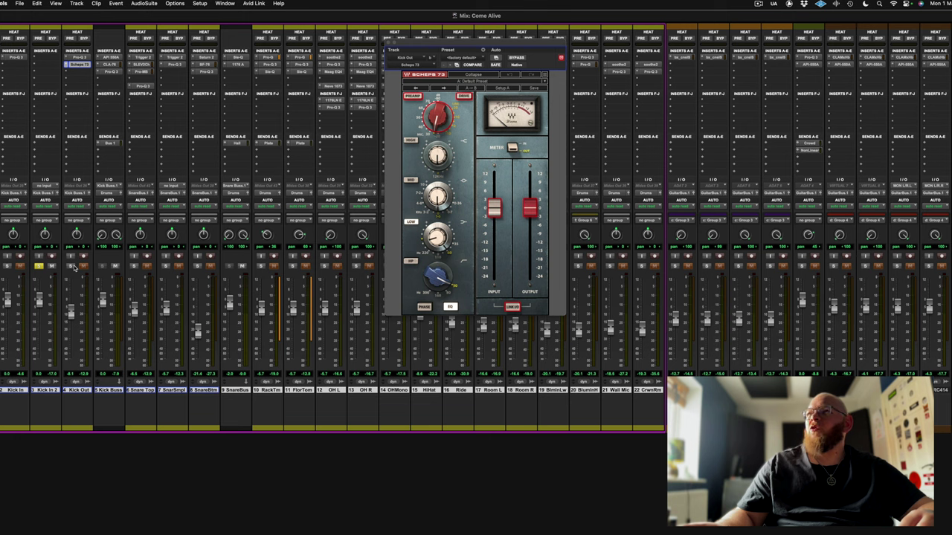
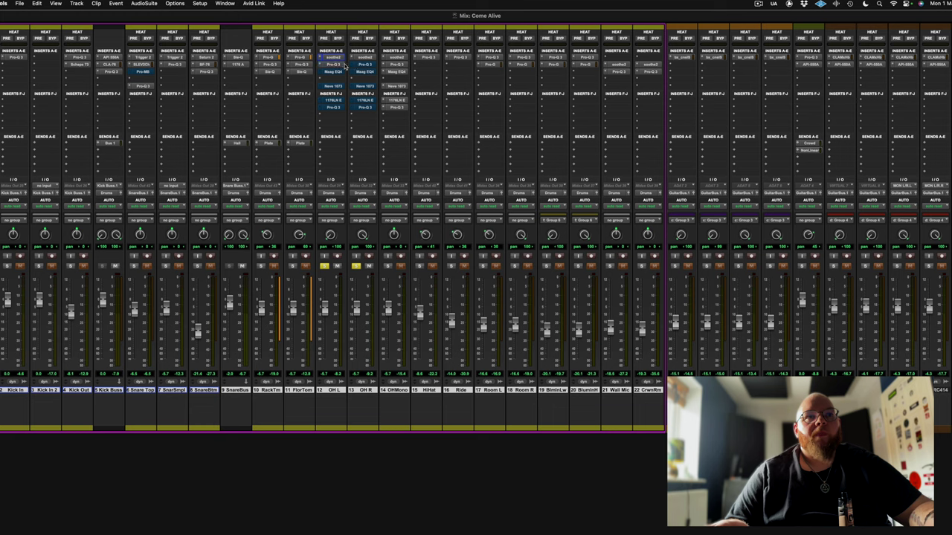
Examine the Pro-Q 3 on OH L during playback, auditioning the narrow cut at 3967.5 Hz, and close the plug-in.
click(338, 64)
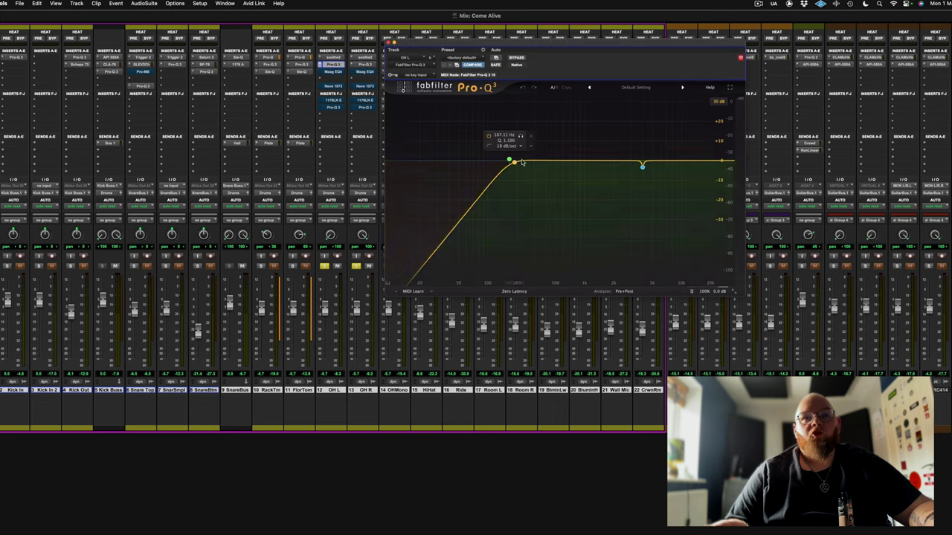
mouse_move(648, 180)
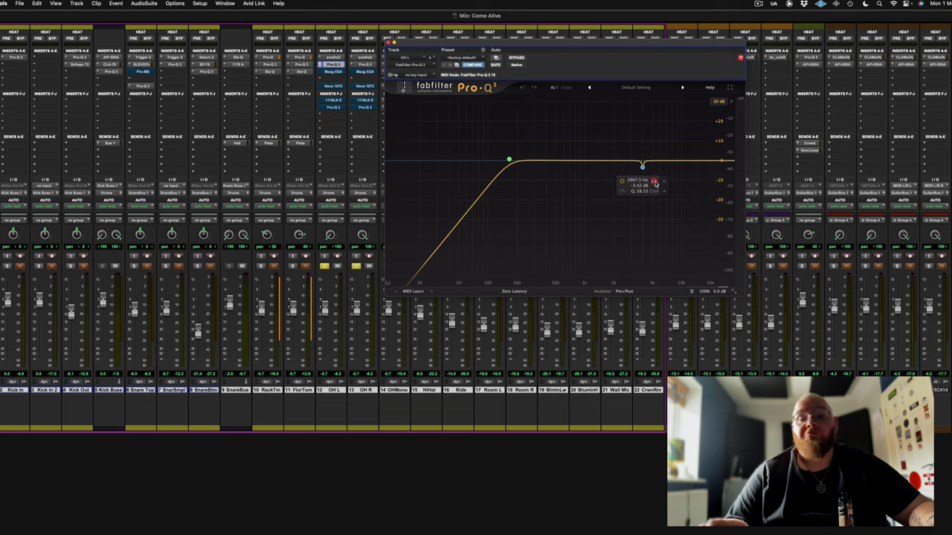
key(space)
click(654, 183)
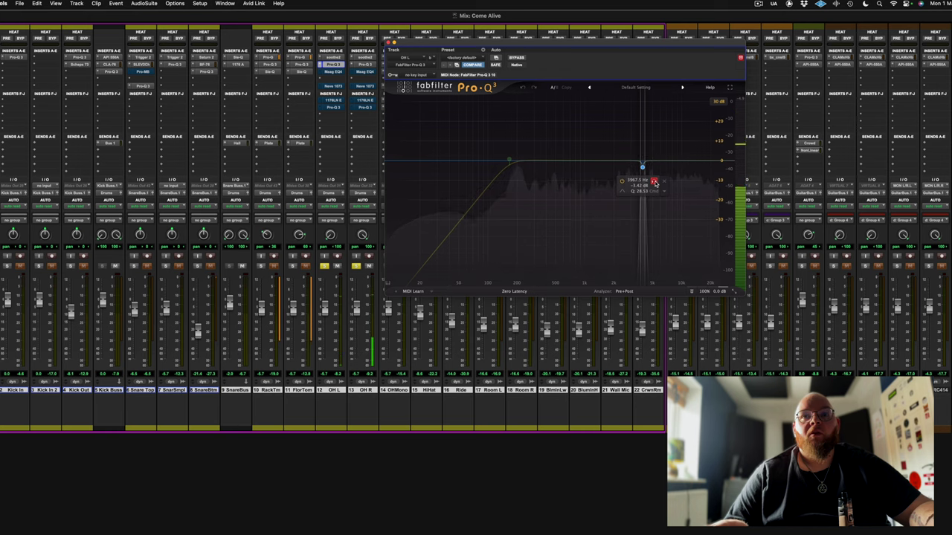
click(654, 182)
click(386, 42)
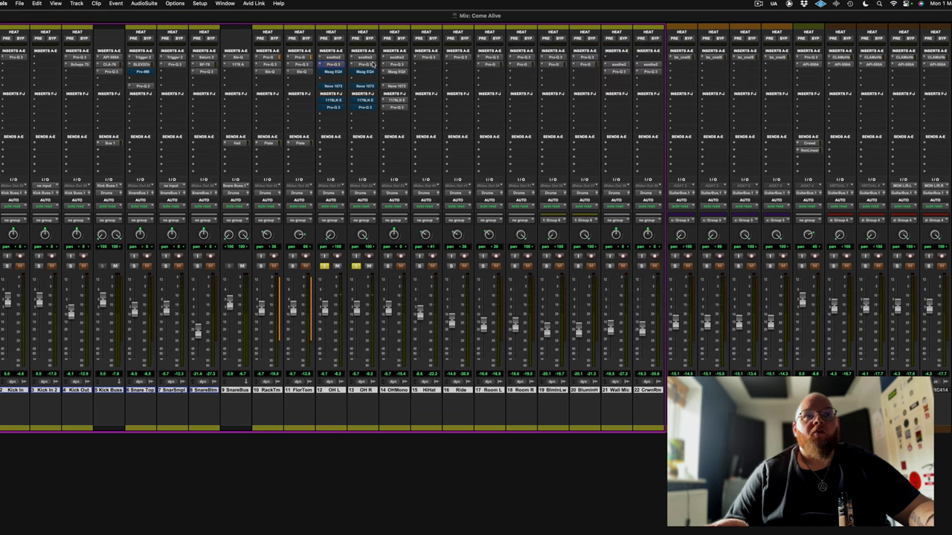
Examine the Maag EQ4 and Neve 1073 settings on OH L, closing each plug-in after viewing it.
click(340, 73)
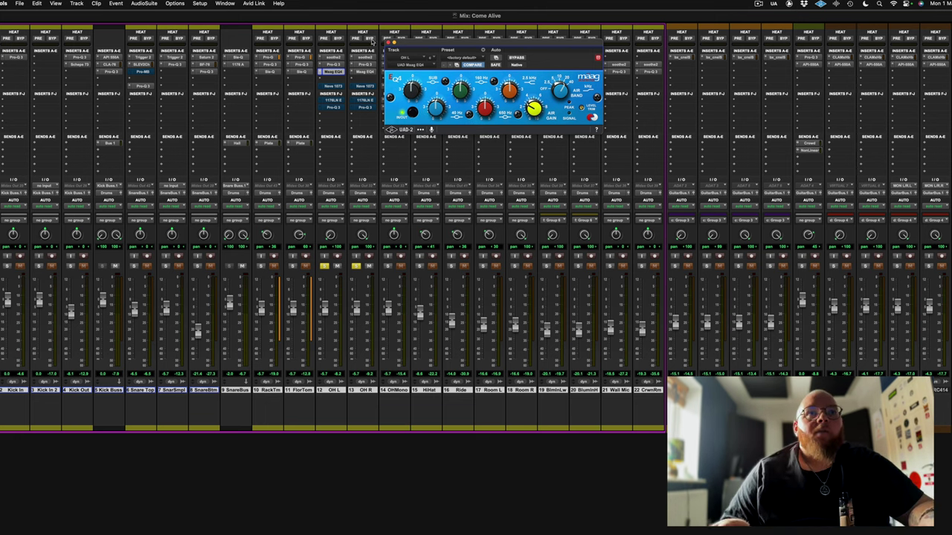
click(387, 45)
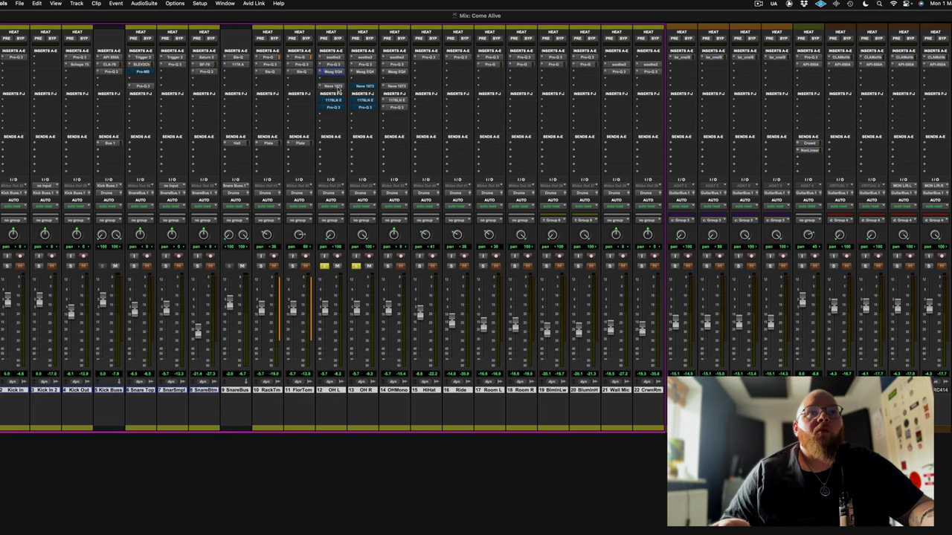
click(330, 87)
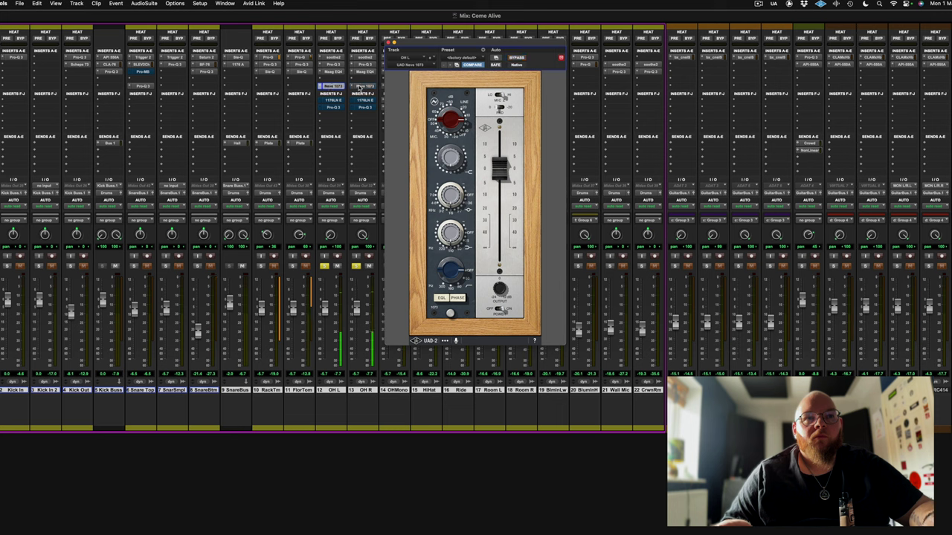
click(387, 42)
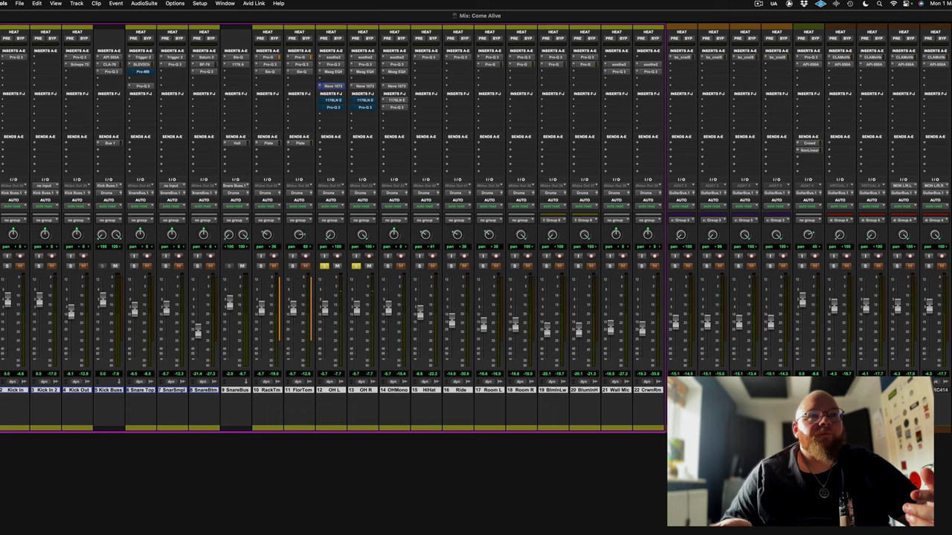
Move the playback start to bar 17 beat 2 in the Edit window and return to the Mix window.
key(super+equal)
click(298, 129)
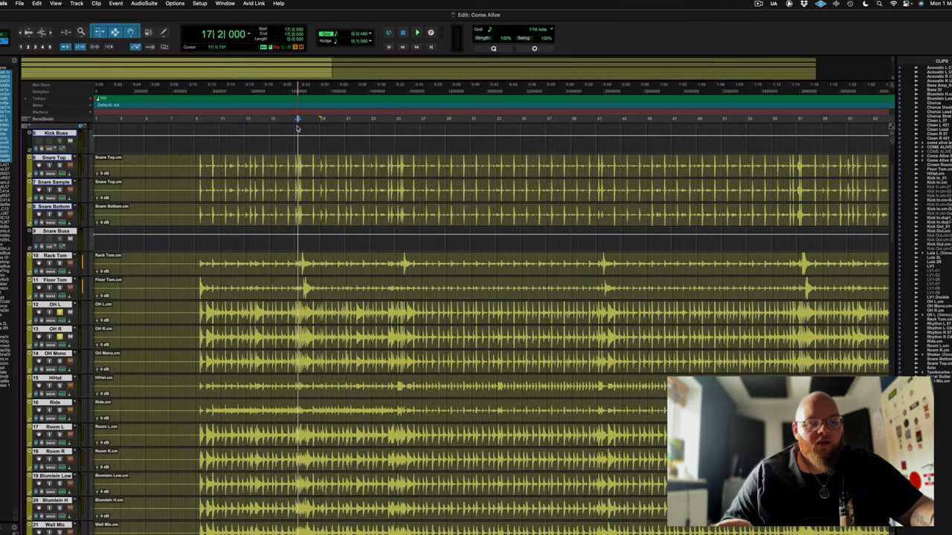
key(super+equal)
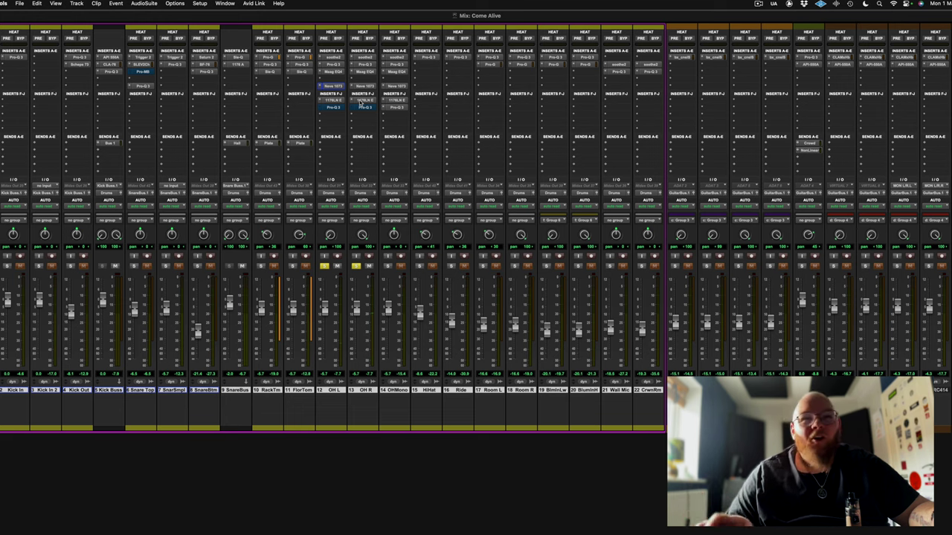
Examine the 1176LN settings on OH L and audition the 783.55 Hz cut in its second Pro-Q 3 during playback.
click(362, 101)
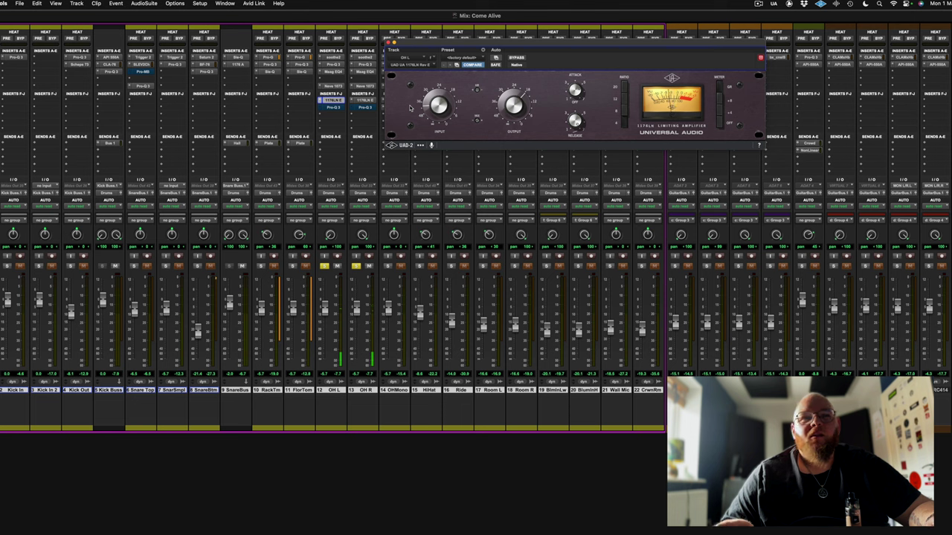
click(336, 108)
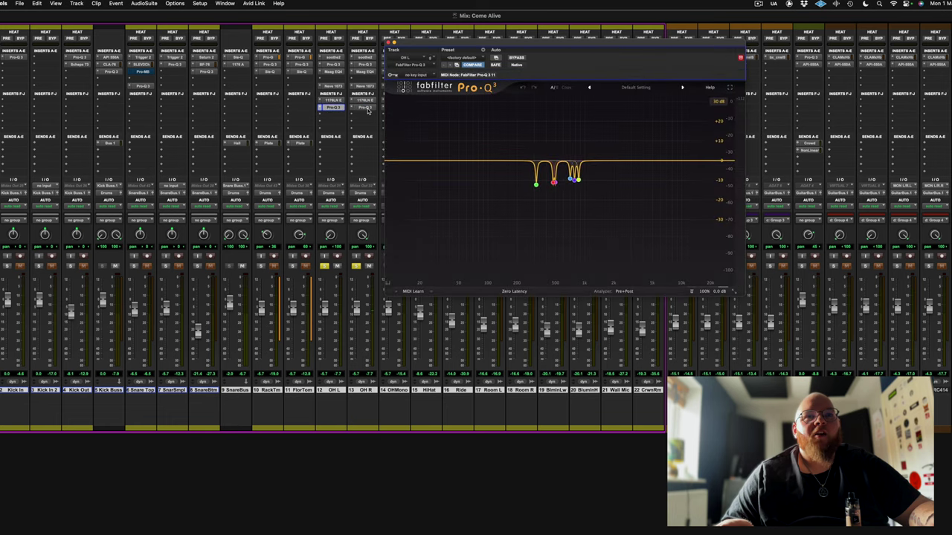
mouse_move(574, 180)
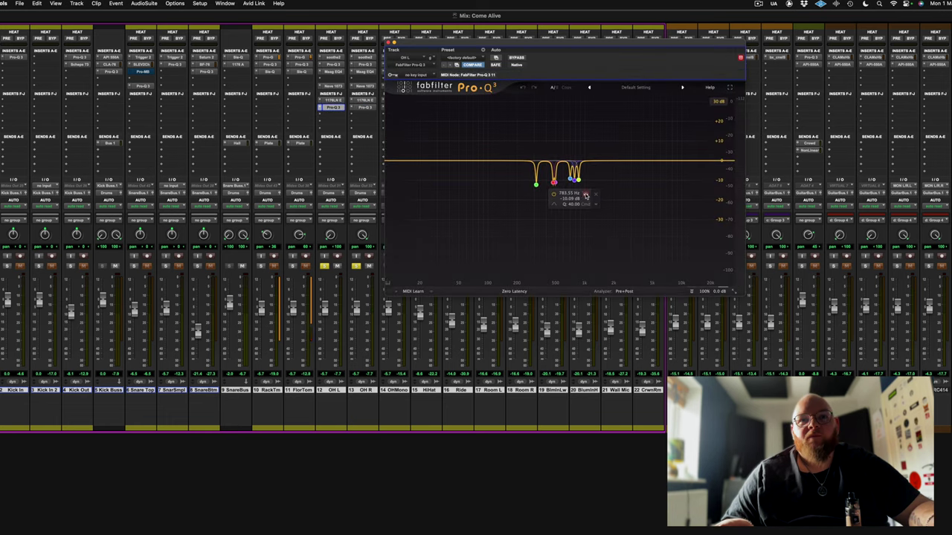
click(586, 195)
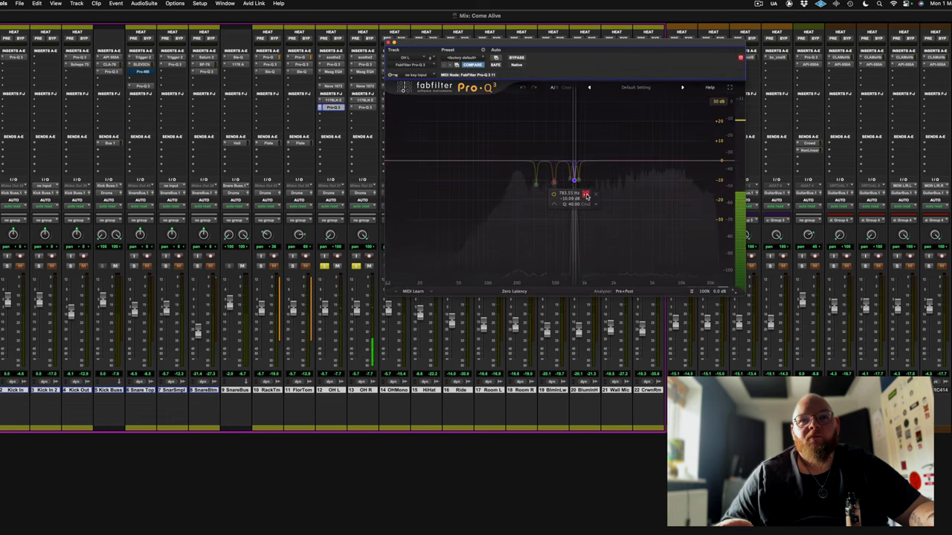
drag(586, 195, 552, 204)
Audition the 315.46 Hz cut in the OH L Pro-Q 3, stop playback and close the plug-in.
click(535, 184)
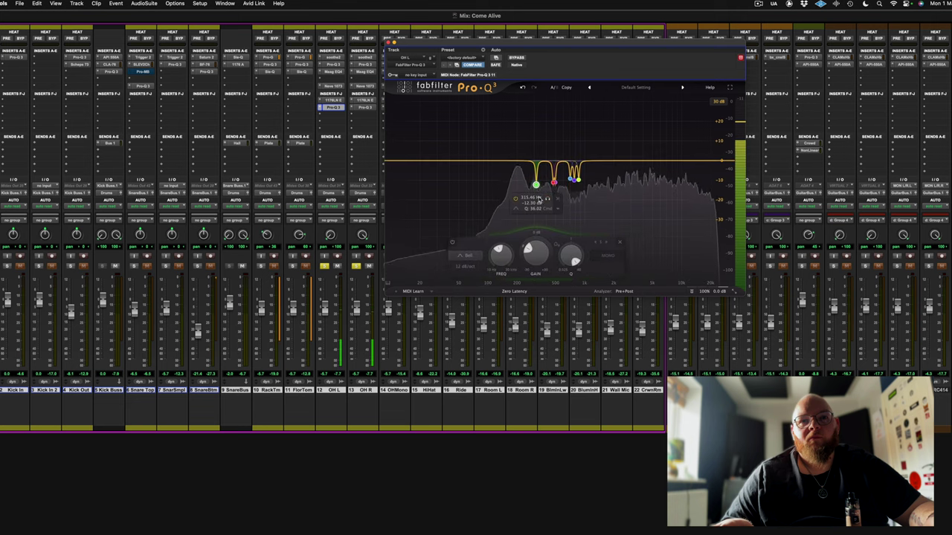
click(546, 199)
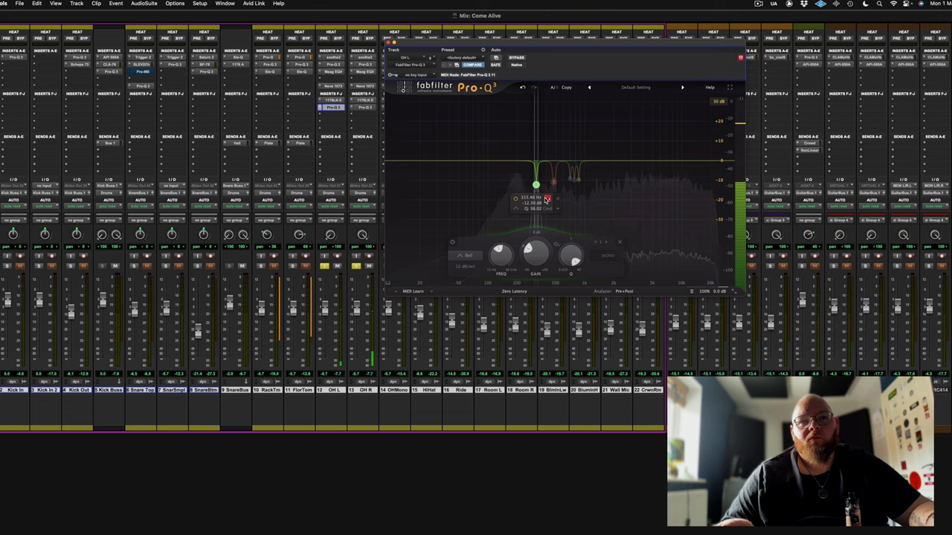
drag(547, 200, 547, 199)
key(space)
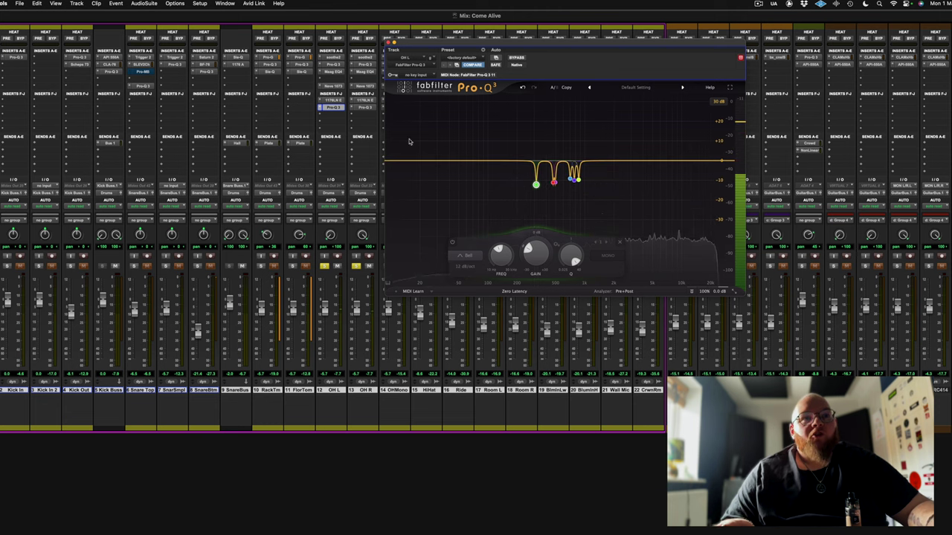
click(387, 43)
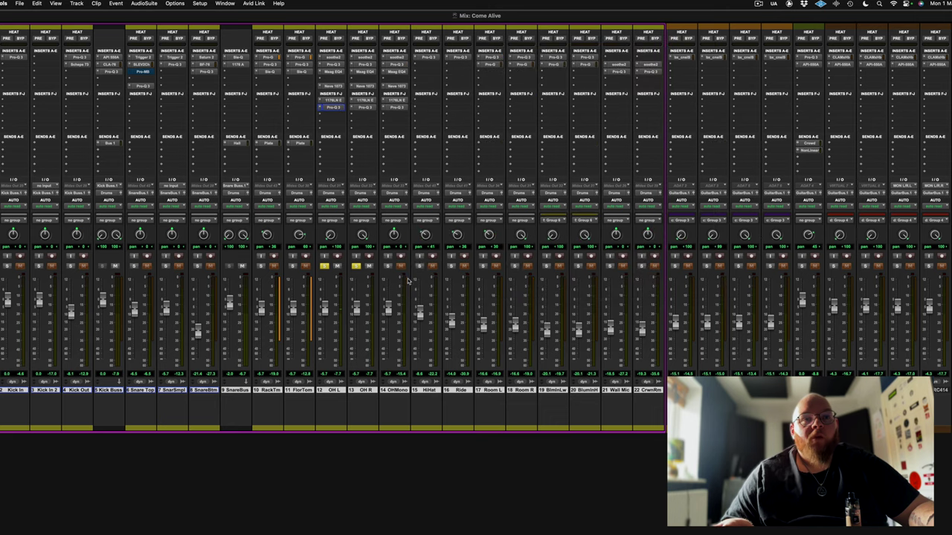
Move the solo from OH L and OH R to OHMono and examine its last Pro-Q 3, closing the plug-in after viewing.
click(388, 266)
click(325, 266)
click(356, 266)
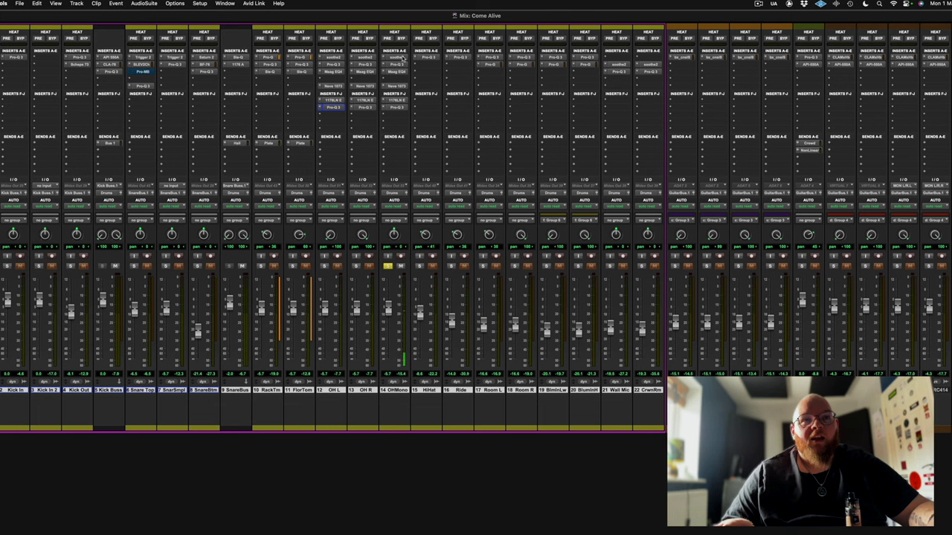
click(398, 108)
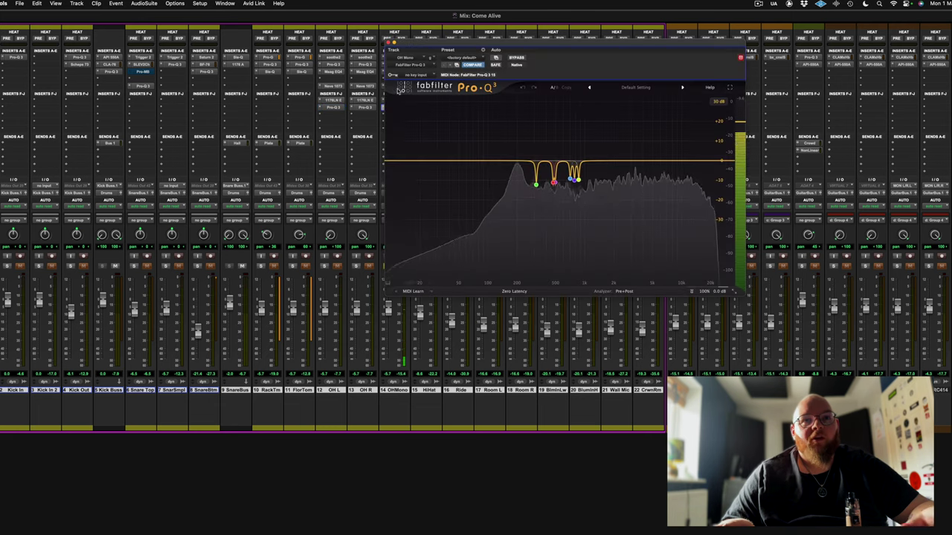
click(387, 43)
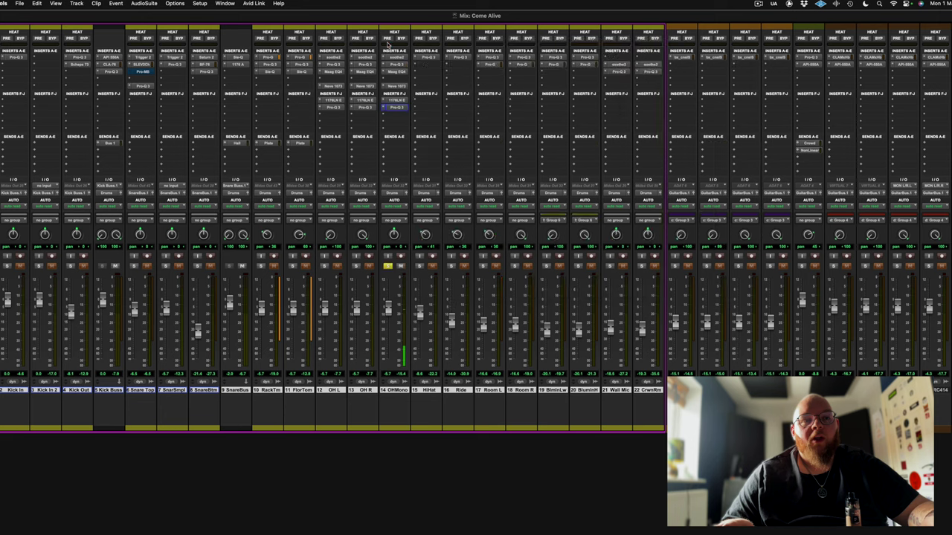
Audition OH L, OH R and OHMono soloed together, and clear all three solos.
click(356, 266)
click(324, 266)
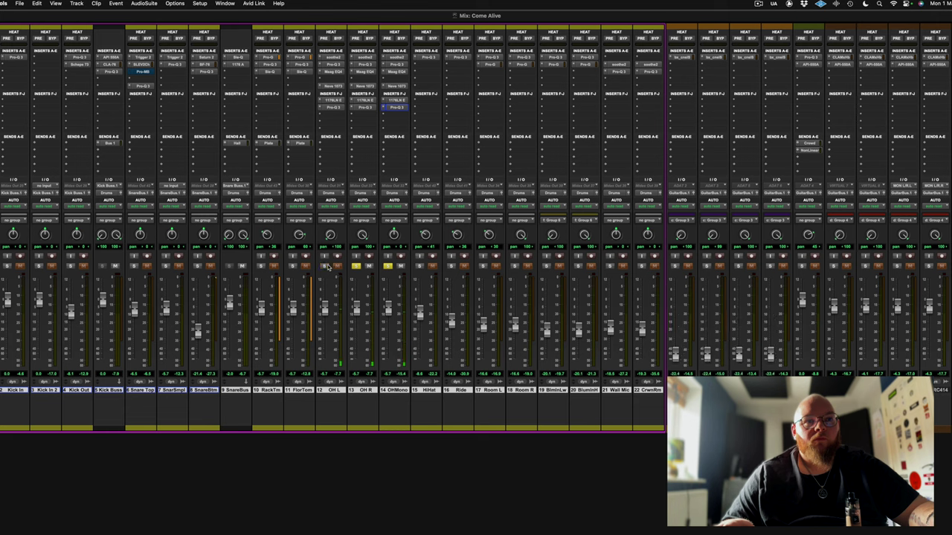
click(325, 265)
click(356, 266)
click(388, 266)
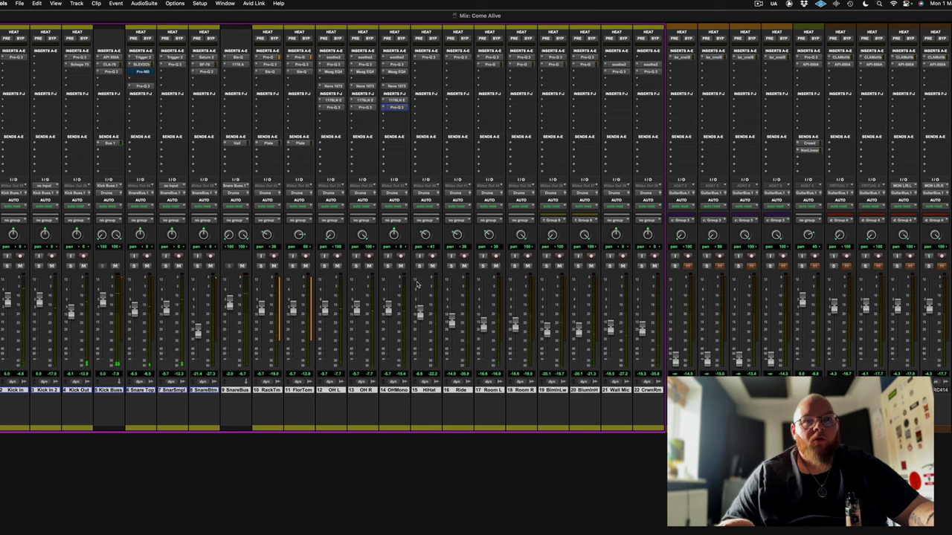
Solo HiHat and examine its Pro-Q 3 low cut and high boost during playback, closing the plug-in after viewing.
click(419, 266)
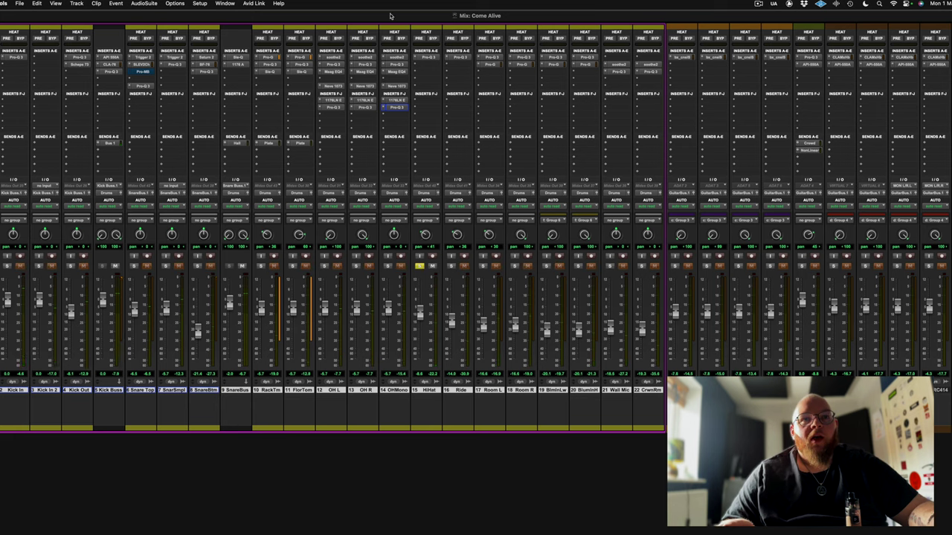
click(425, 57)
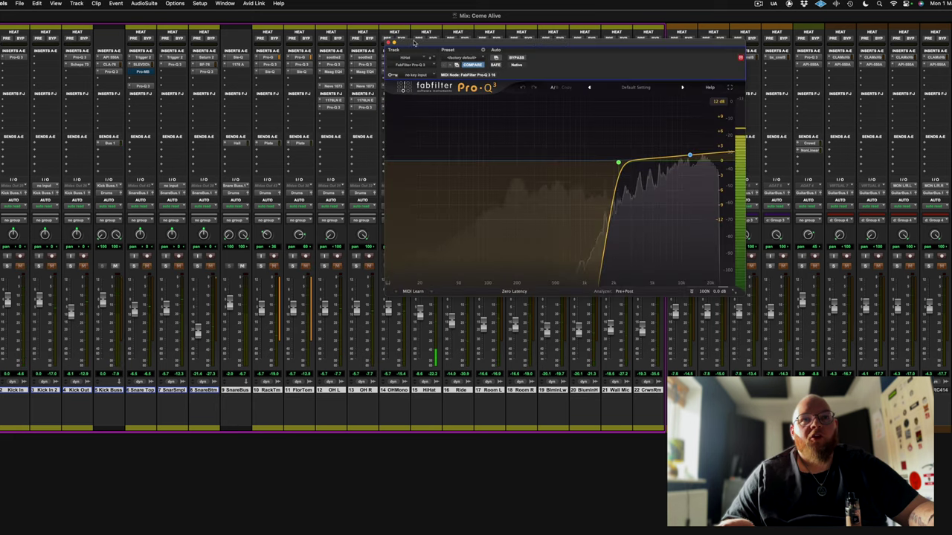
click(387, 43)
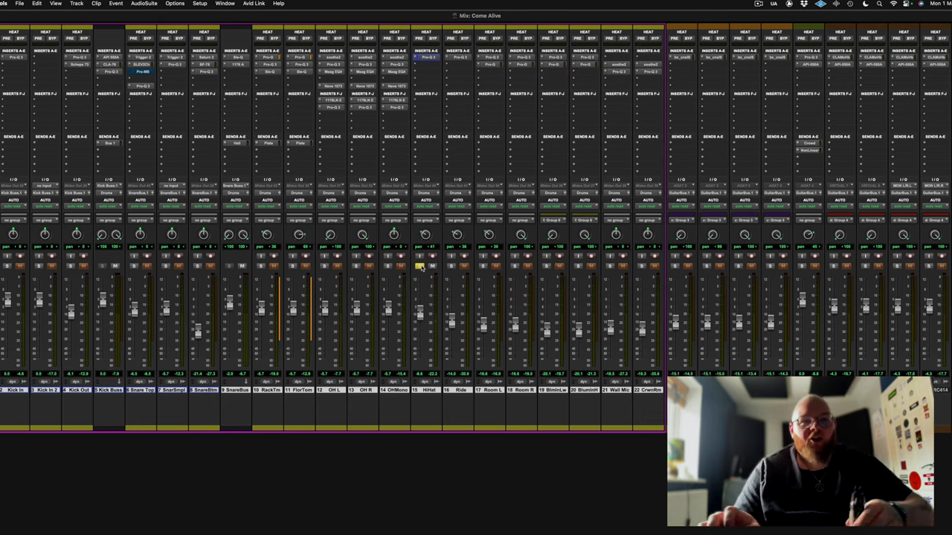
Move the solo to Ride and examine its Pro-Q 3 curve during playback, closing the plug-in after viewing.
click(420, 267)
click(451, 266)
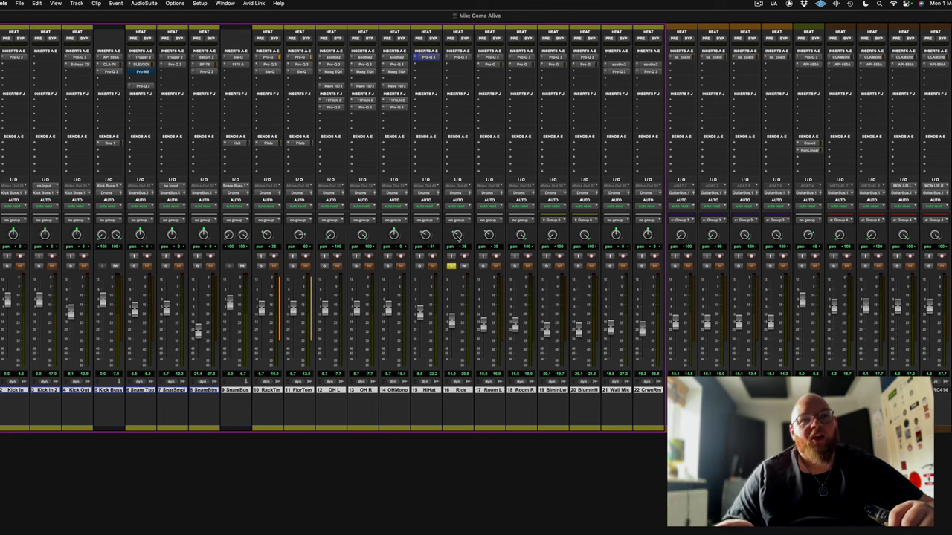
click(469, 59)
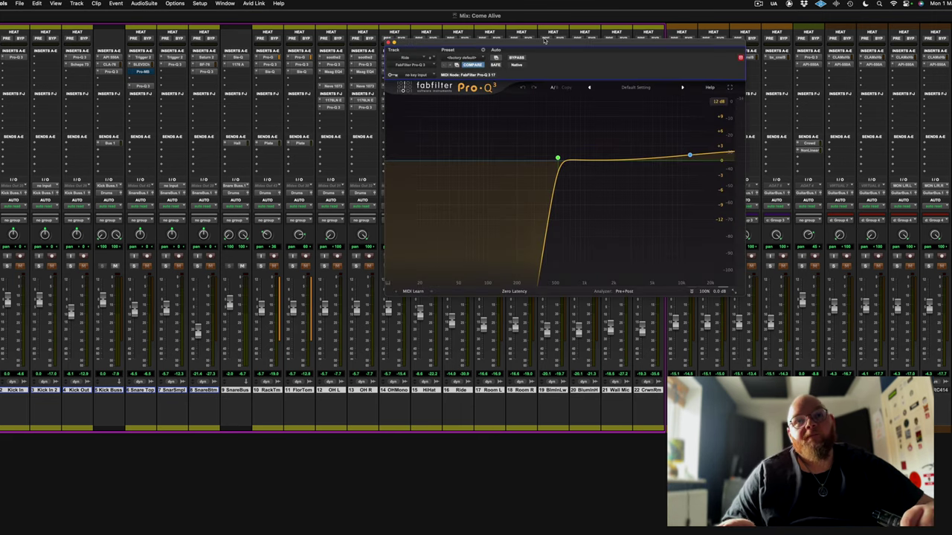
key(space)
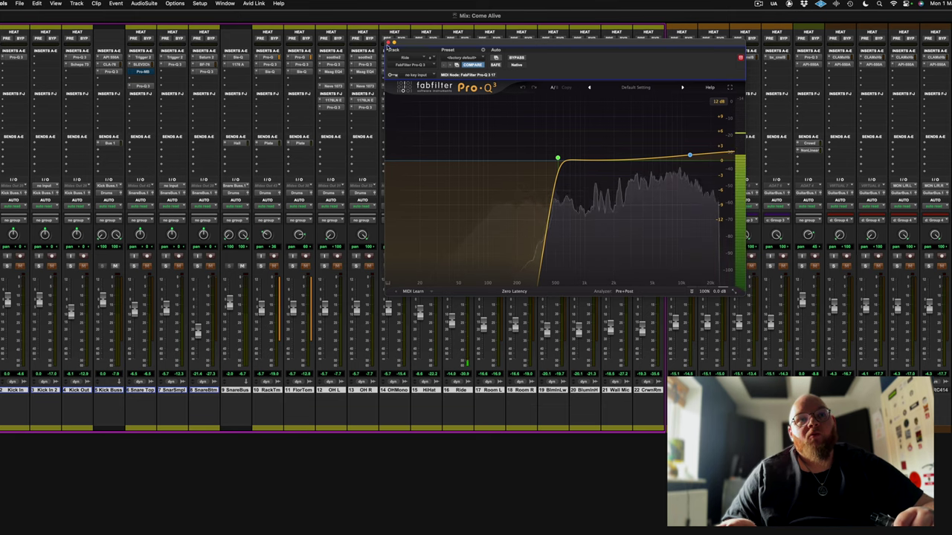
click(387, 43)
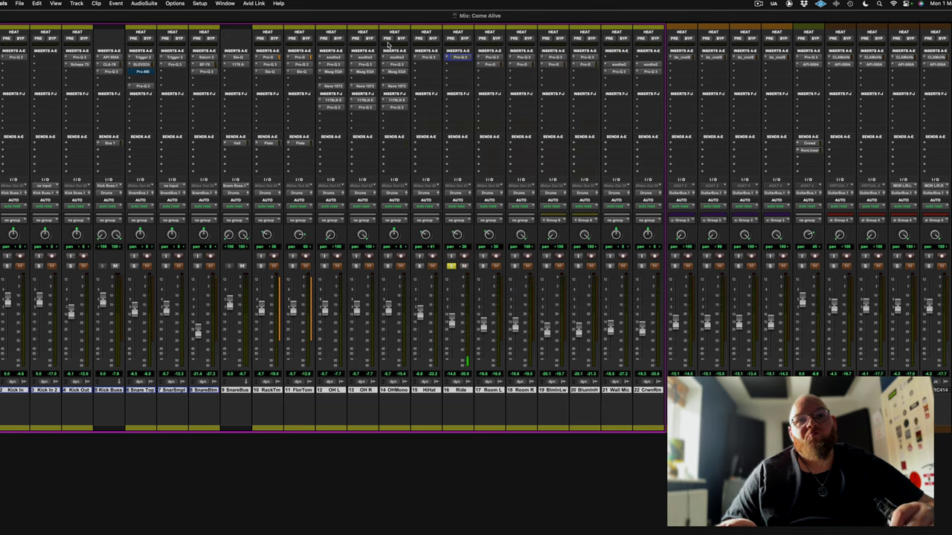
Replace the Ride solo with Room L and Room R and examine the Pro-Q 3 on Room L during playback, closing it after viewing.
click(451, 266)
click(483, 266)
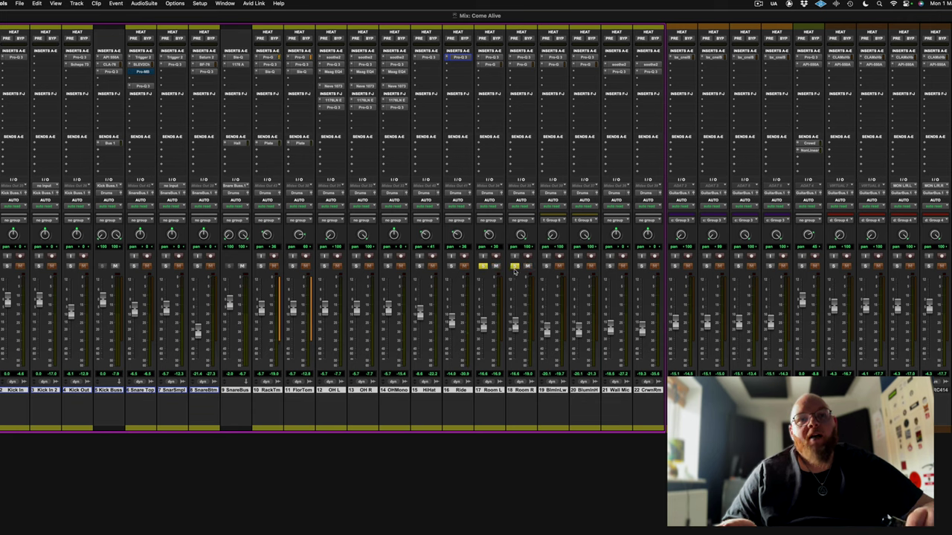
click(491, 58)
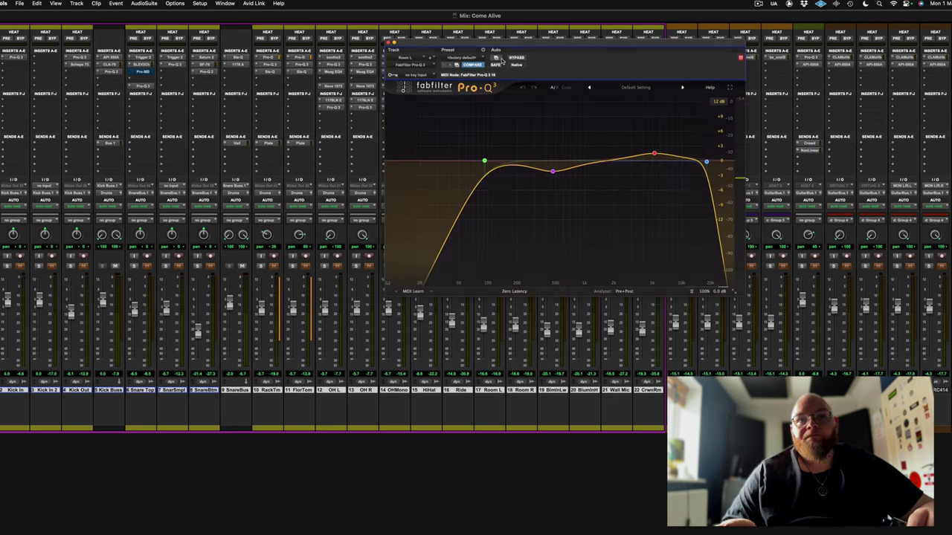
drag(527, 47, 411, 72)
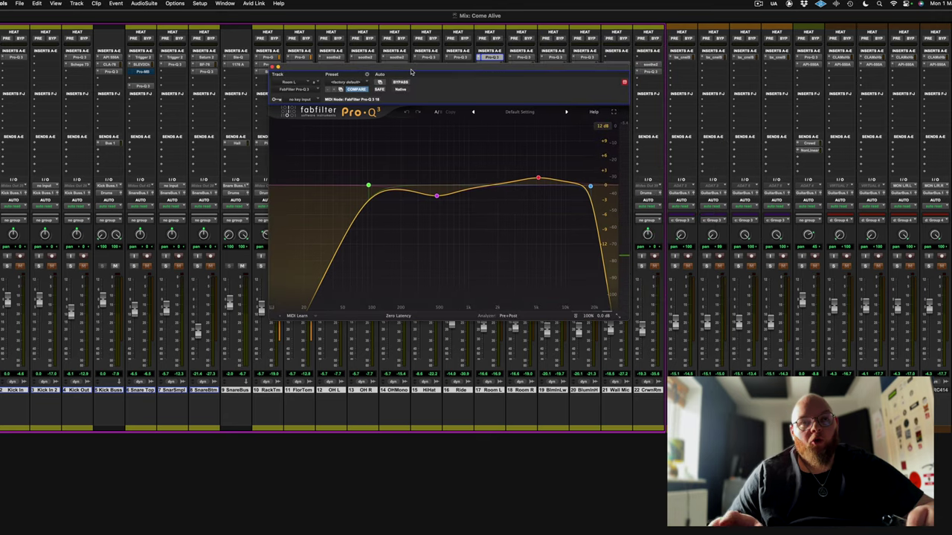
key(space)
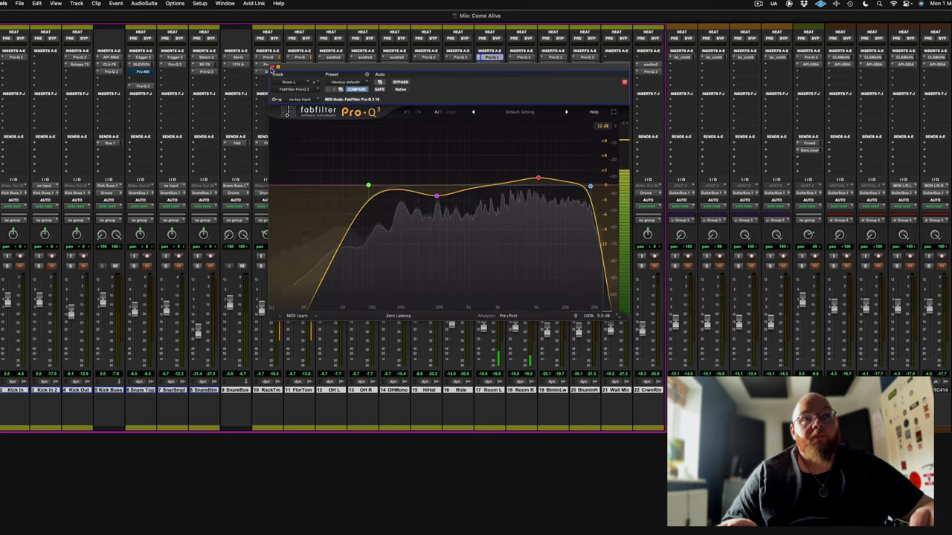
click(272, 66)
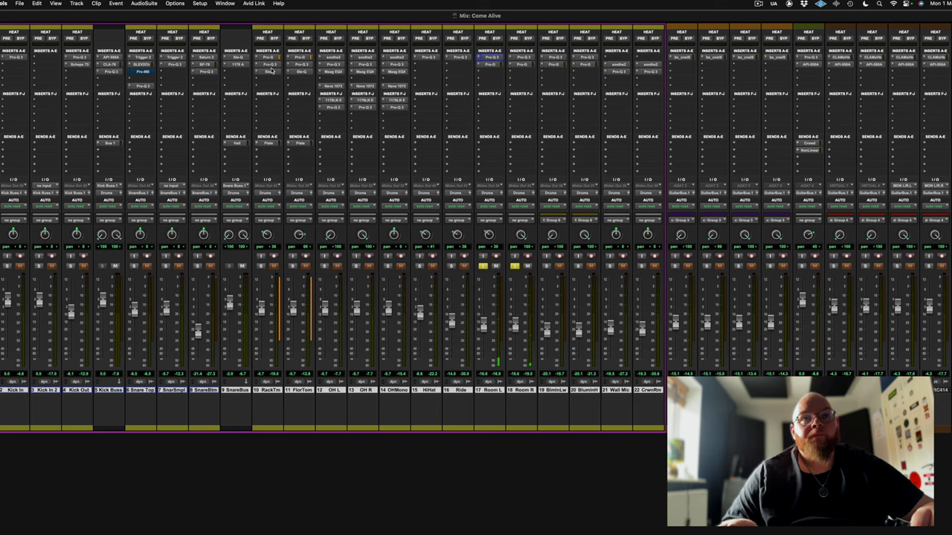
Compare the soloed room tracks with Room L panned to 100 left and to 38 left.
click(514, 267)
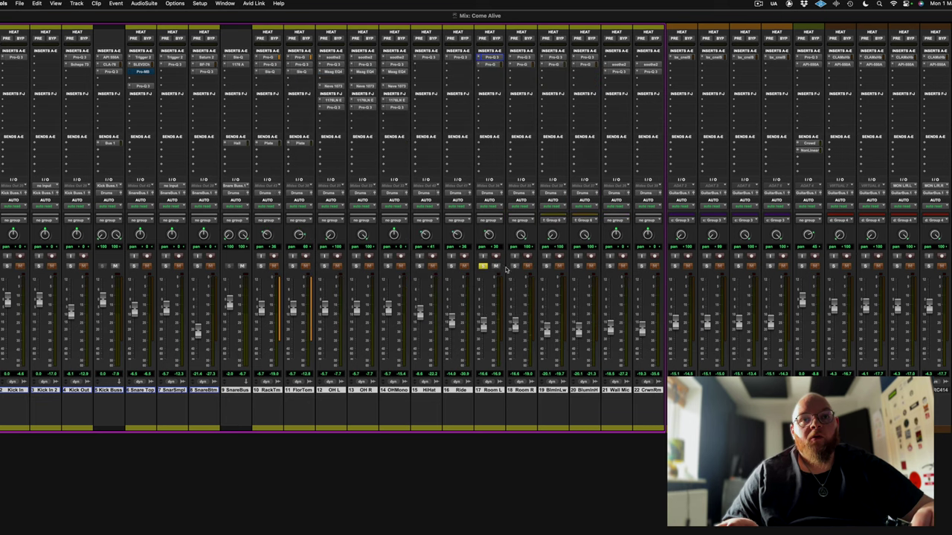
click(482, 266)
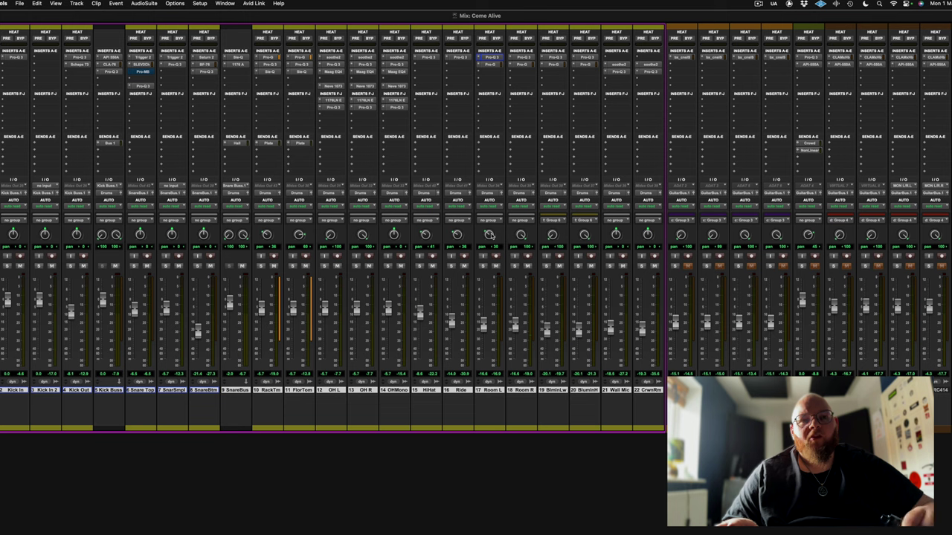
click(483, 266)
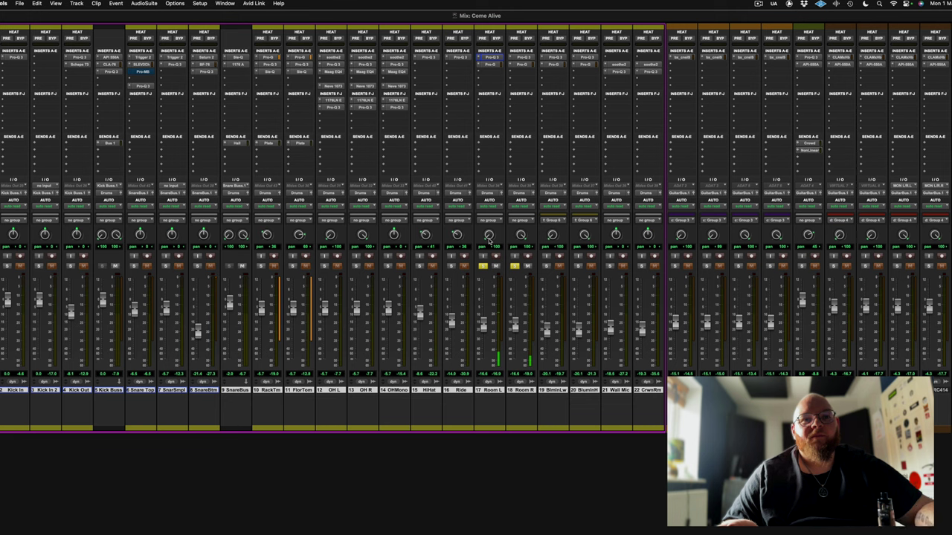
drag(488, 235, 486, 245)
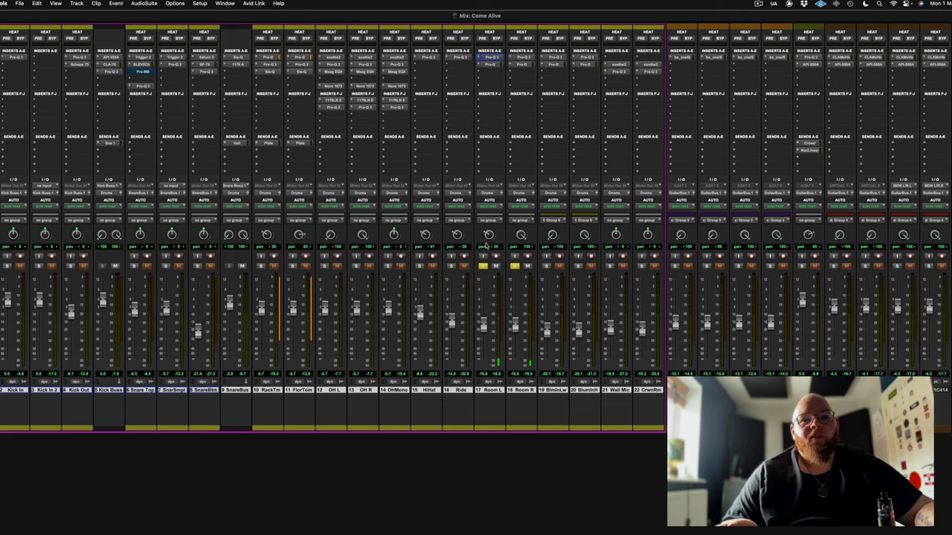
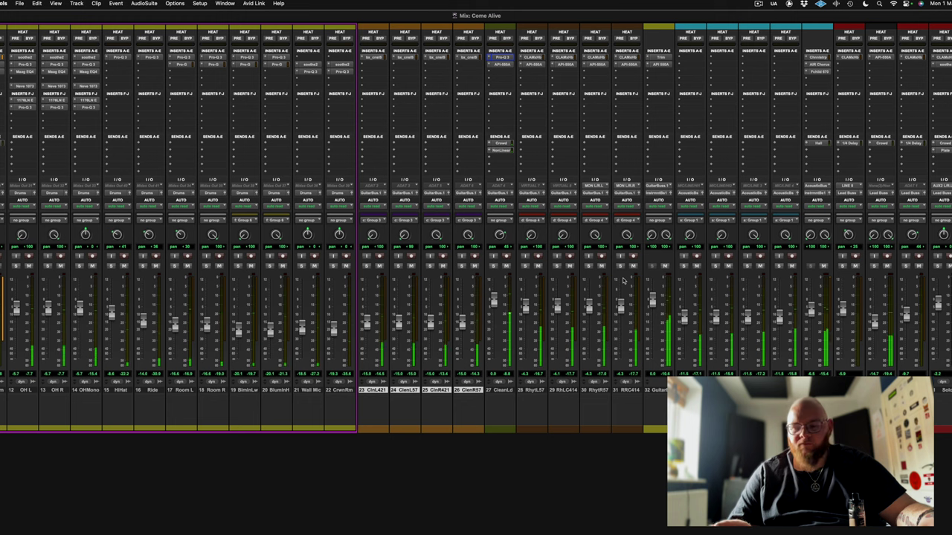
Solo the four rhythm guitar tracks and examine the CLA MixHub on Rhythm L 57, closing the plug-in after viewing.
click(525, 265)
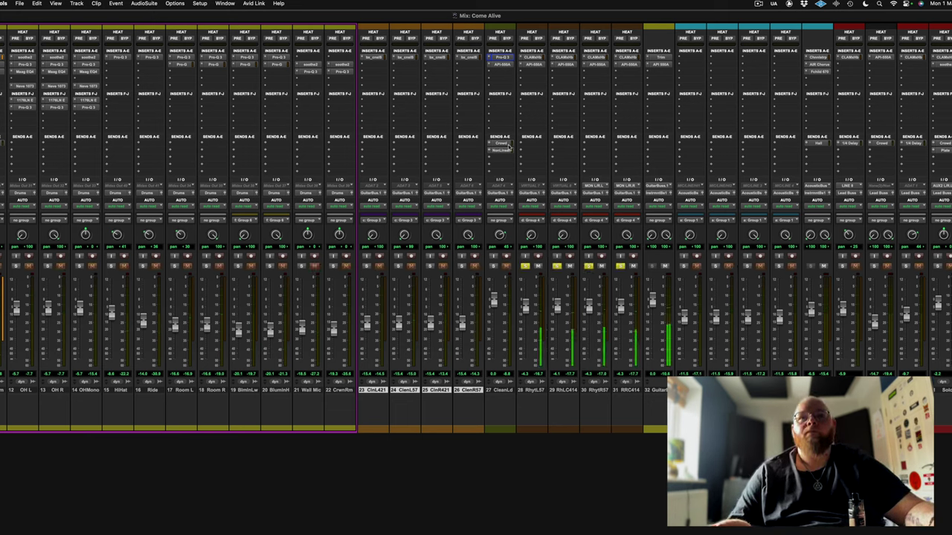
click(534, 57)
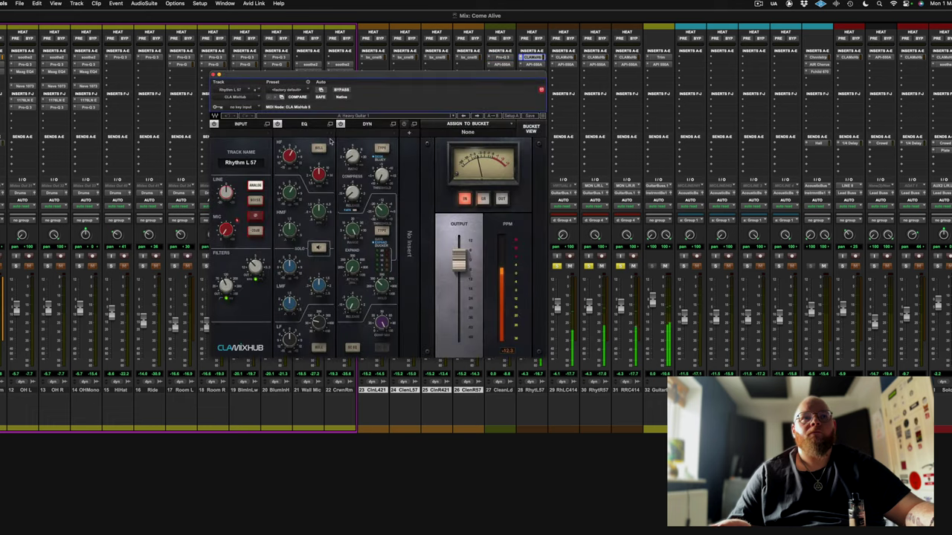
drag(418, 78, 623, 83)
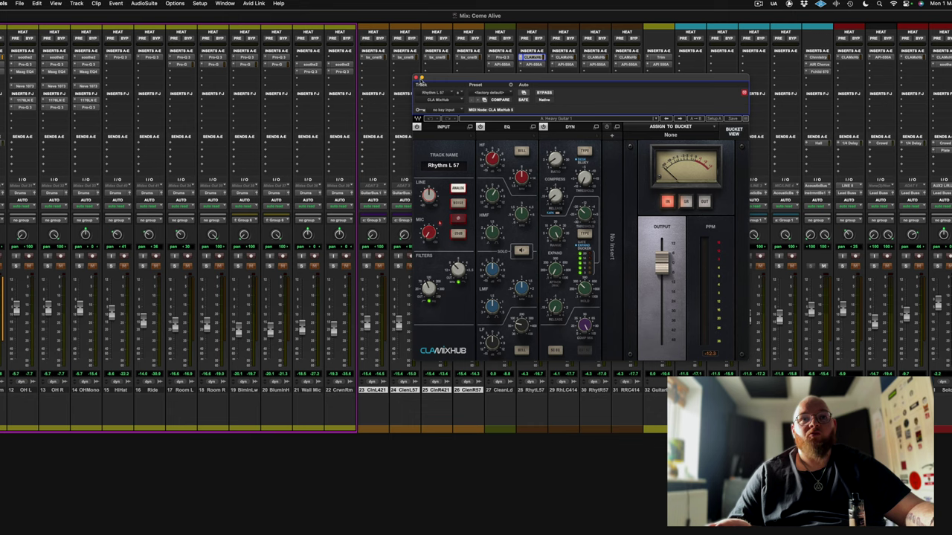
click(416, 78)
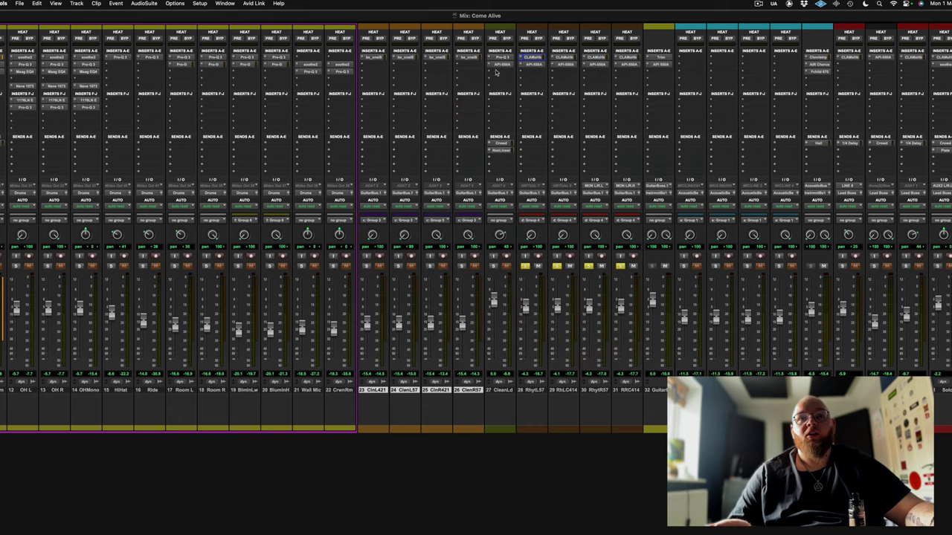
Examine the API-550A EQ settings on Rhythm L 57, closing the plug-in after viewing.
click(532, 64)
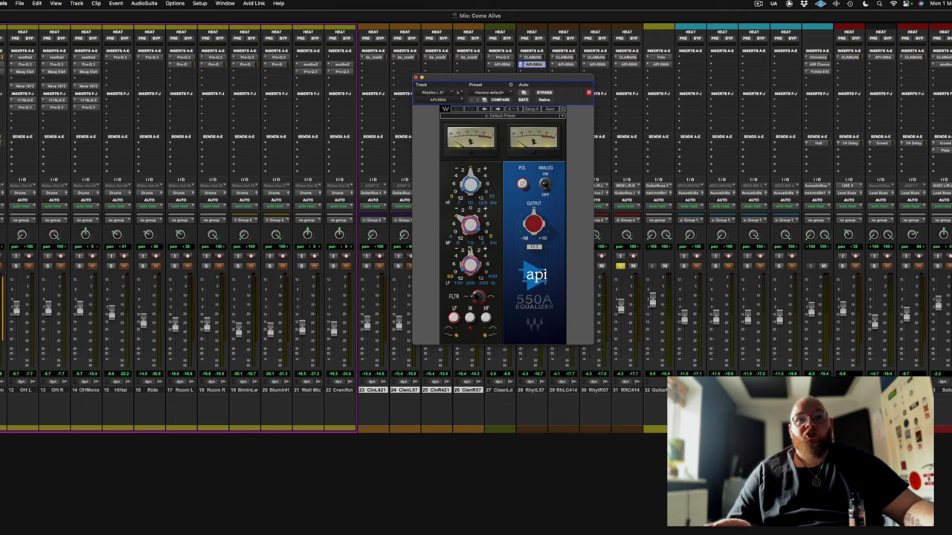
mouse_move(461, 235)
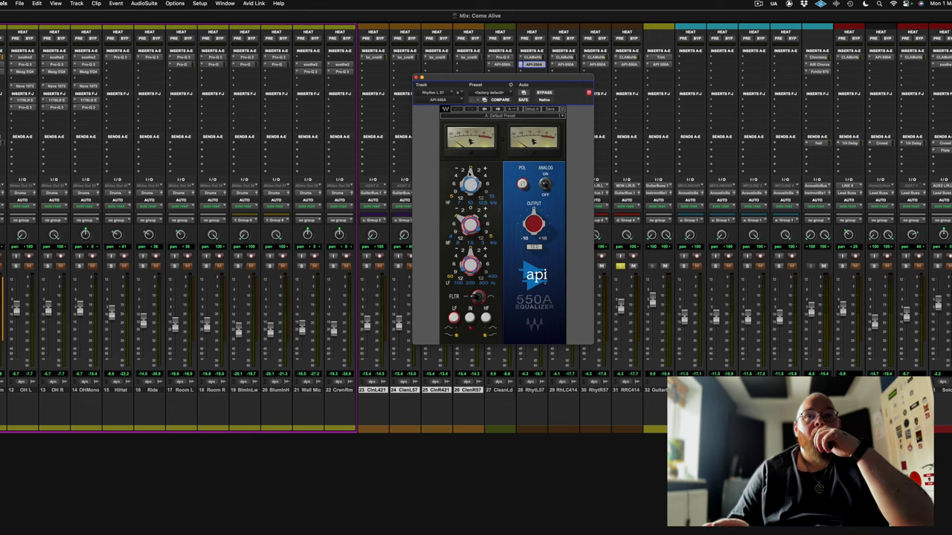
click(415, 77)
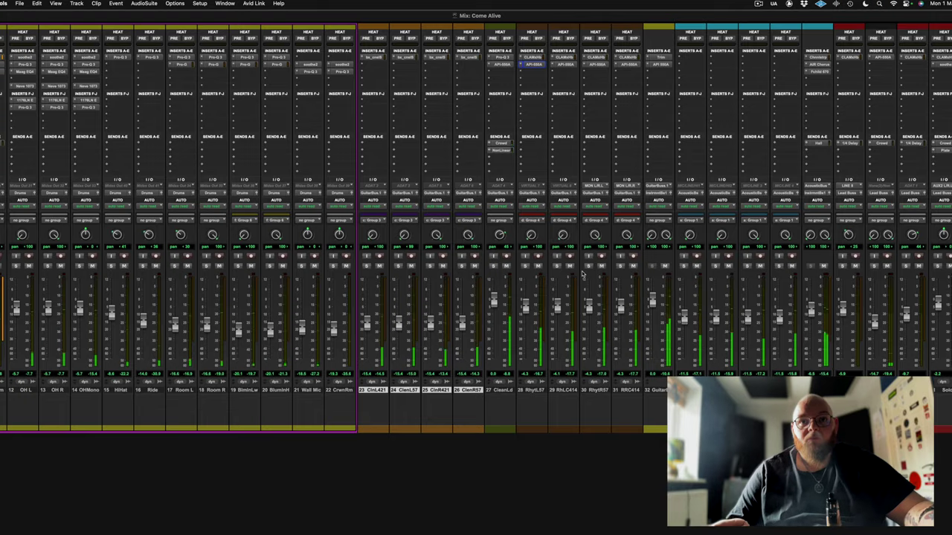
Examine the UAD API 550A and the Trim plug-in on the Guitar Buss, closing the API 550A after viewing.
scroll(582, 274, right, 2)
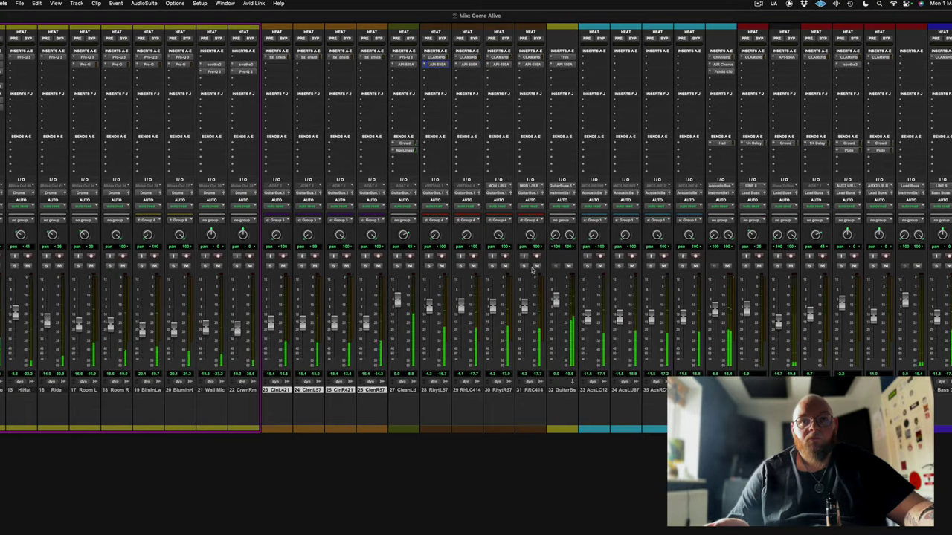
click(566, 67)
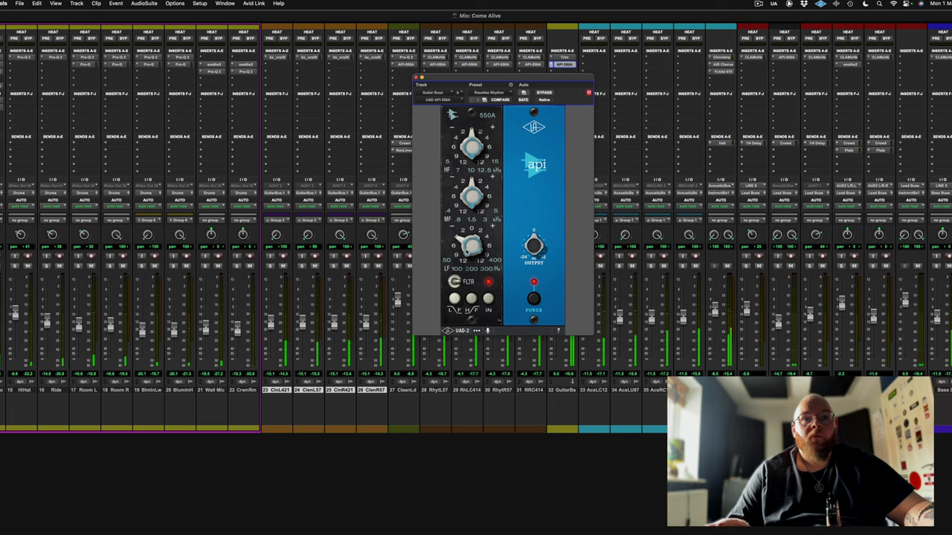
click(416, 77)
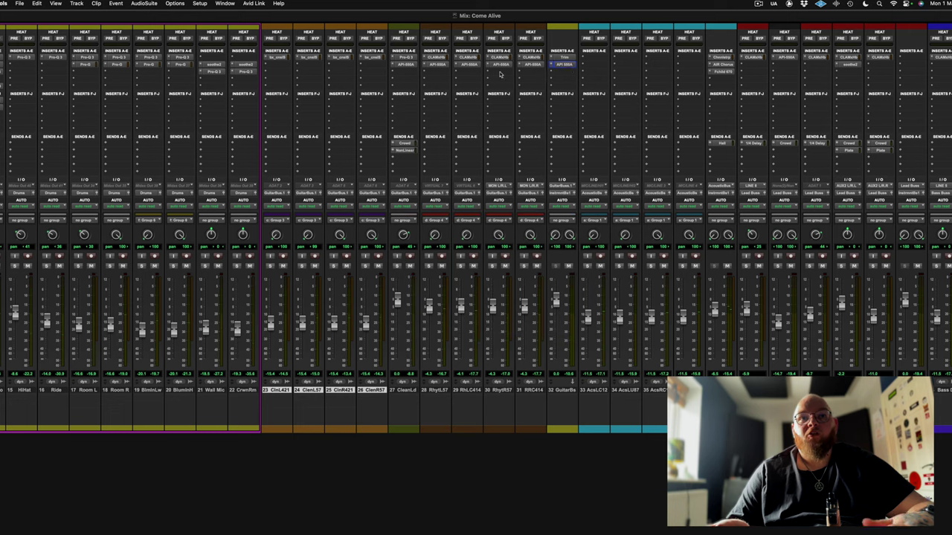
click(564, 57)
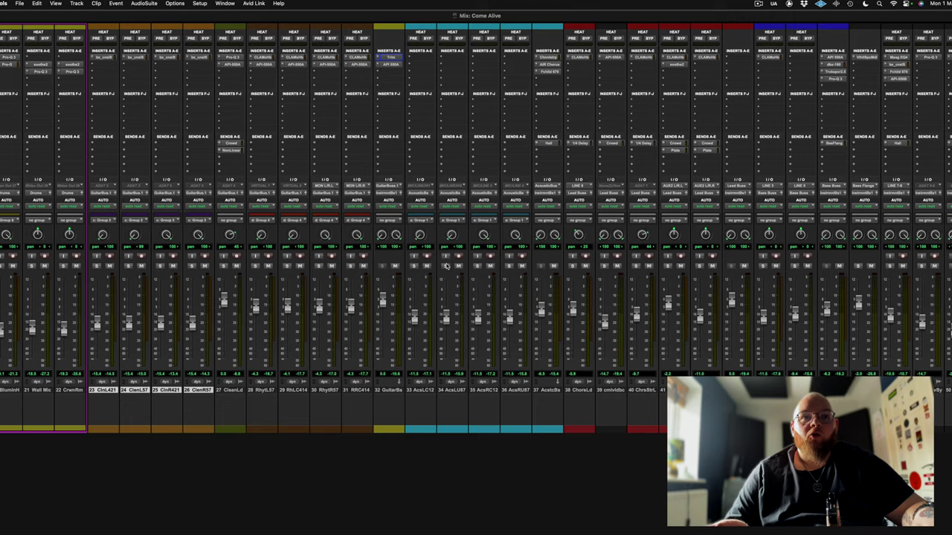
Solo the four acoustic guitar tracks, audition them against their clips in the Edit window, and return to the mixer.
click(445, 265)
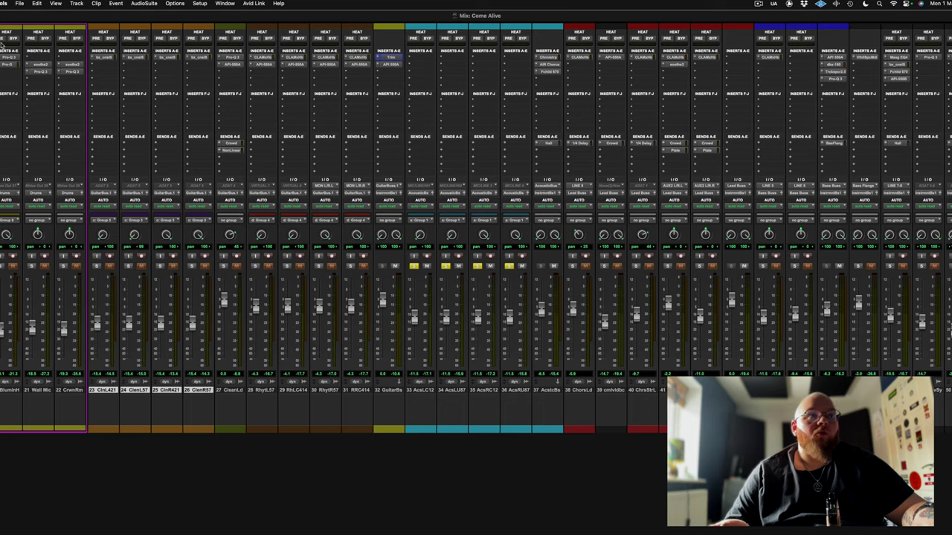
key(super+equal)
scroll(416, 221, down, 3)
key(space)
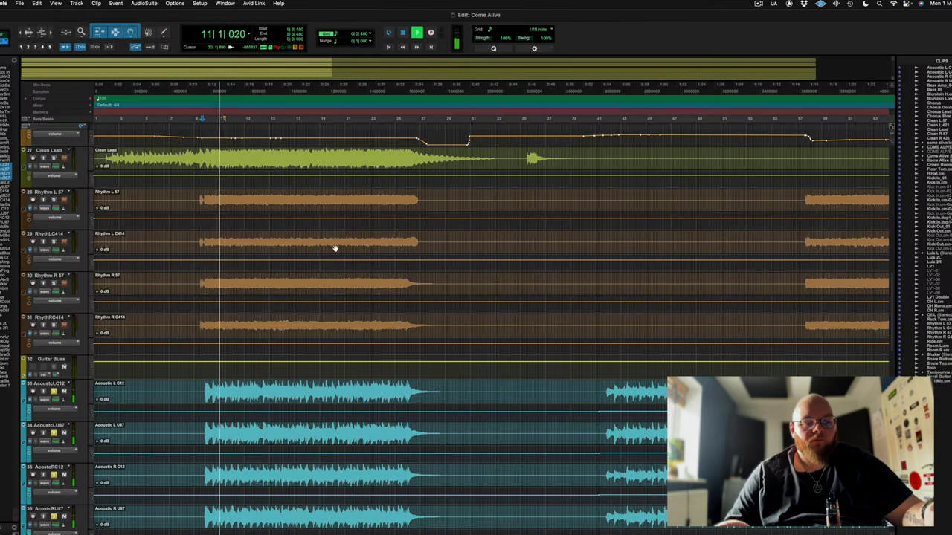
key(super+equal)
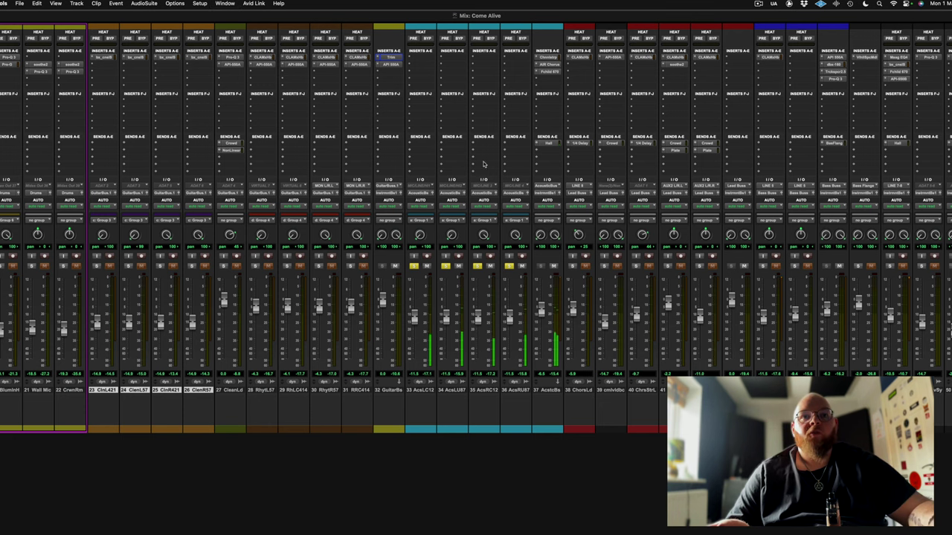
Examine the SSL Channel Strip, AIR Chorus and Fairchild 670 on the Acoustic Buss, closing the plug-in window after viewing.
click(549, 57)
drag(567, 84, 250, 59)
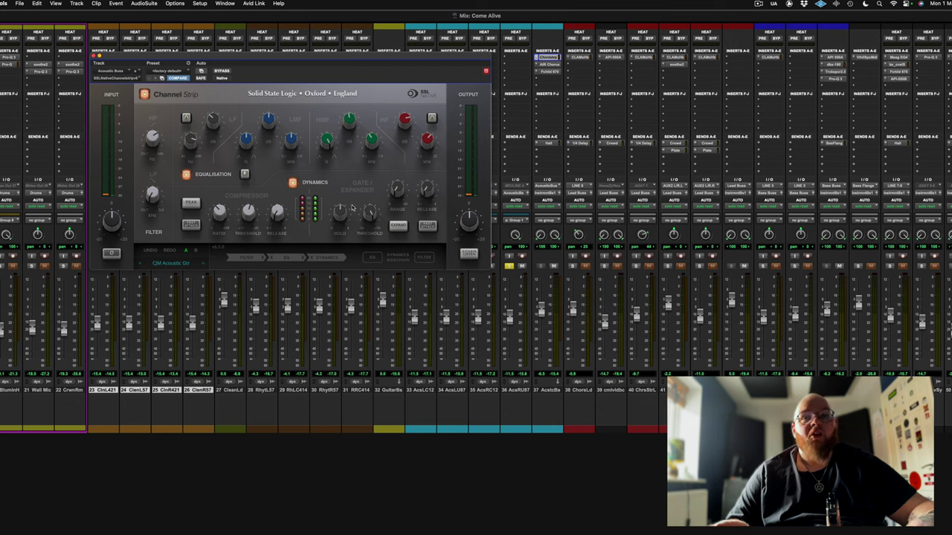
click(548, 65)
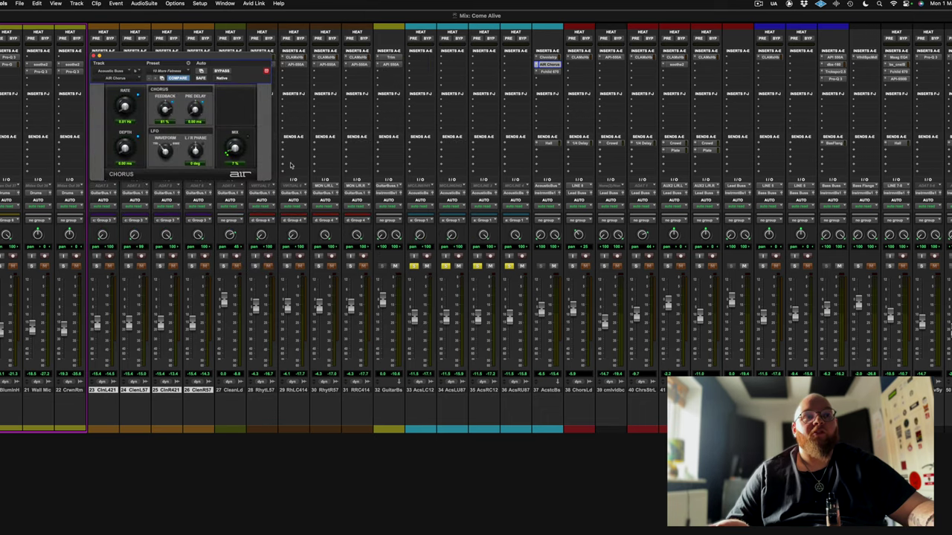
click(546, 72)
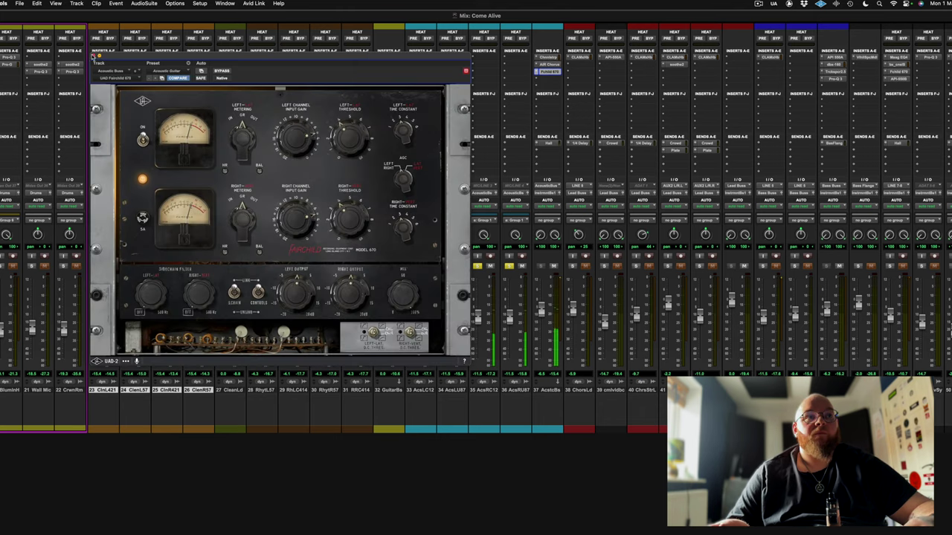
click(93, 56)
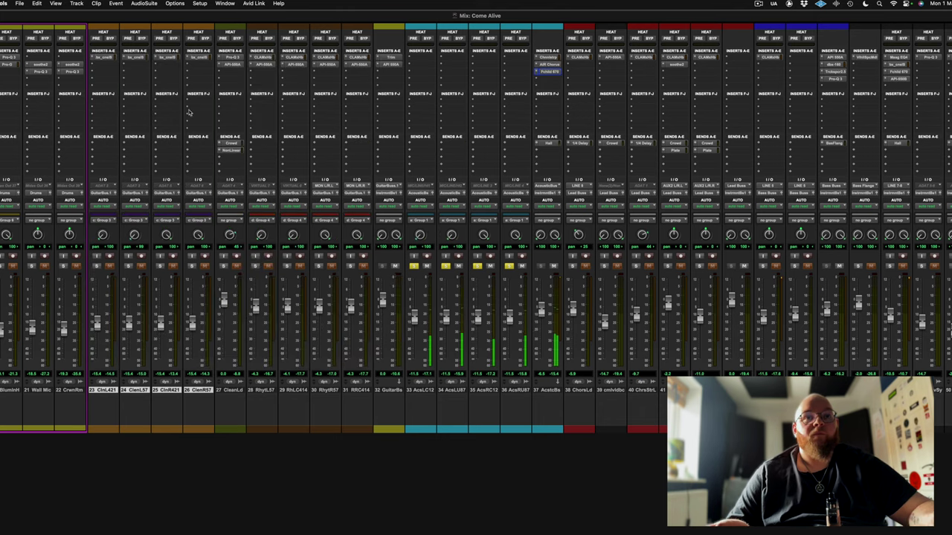
Clear the acoustic guitar solos and play the full mix while bringing the lead guitar channels into view.
click(477, 265)
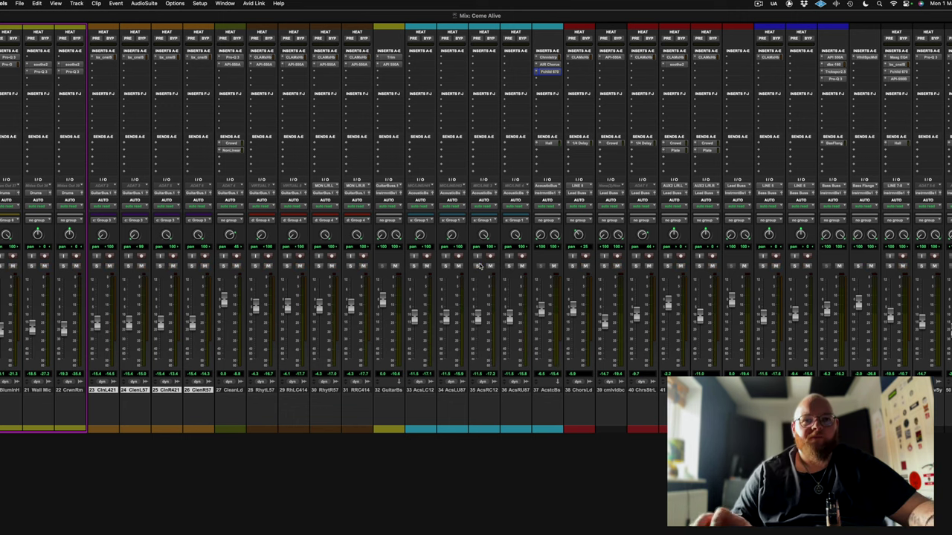
key(space)
scroll(521, 271, right, 3)
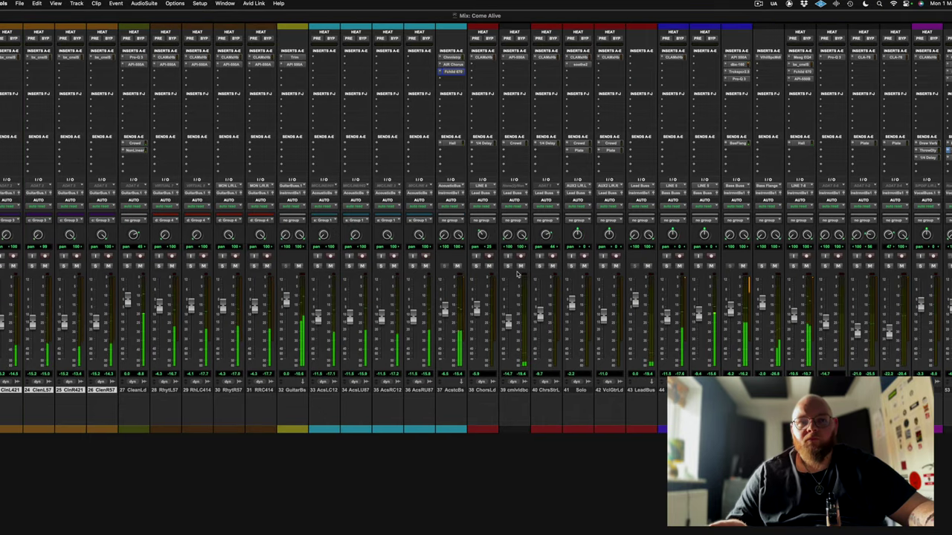
scroll(518, 275, right, 3)
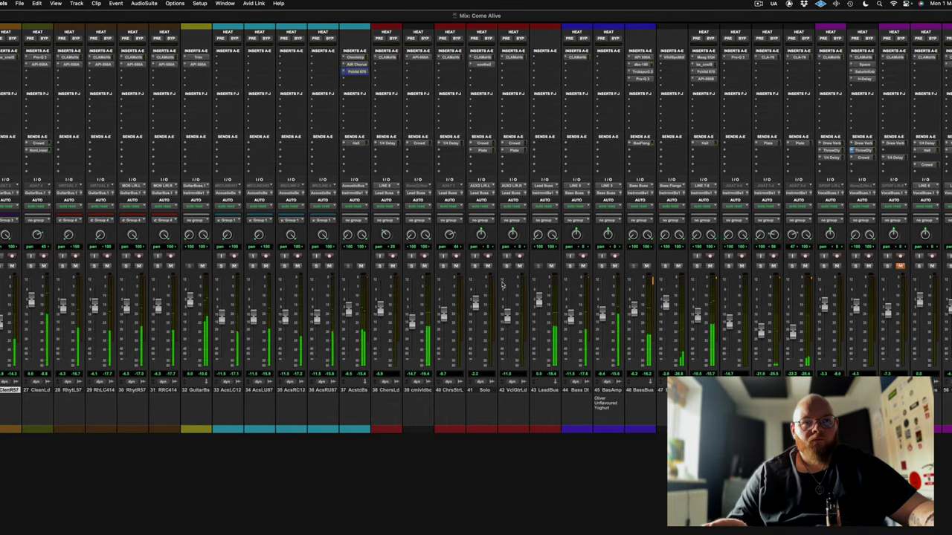
Solo the come alive lead backup track and locate its clips among the lead guitars in the Edit window.
click(412, 266)
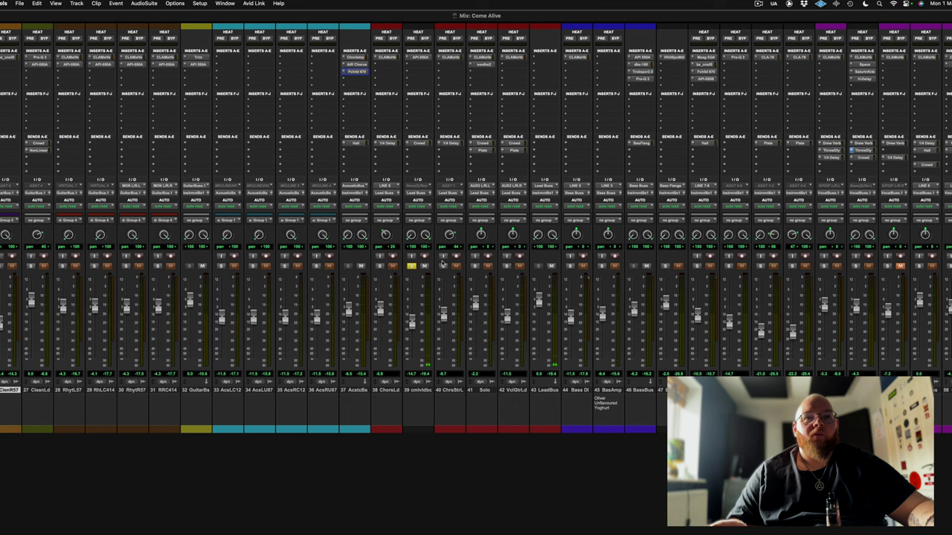
key(super+equal)
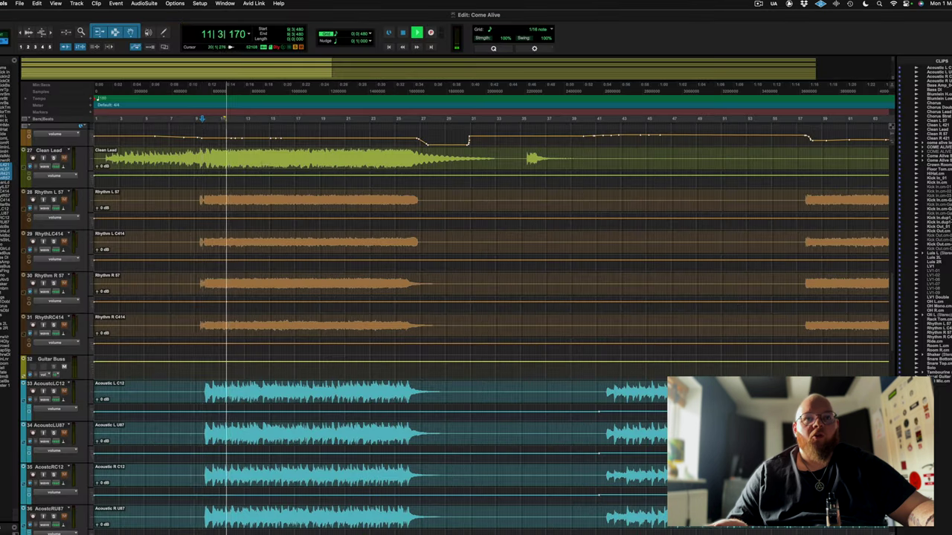
scroll(338, 264, down, 10)
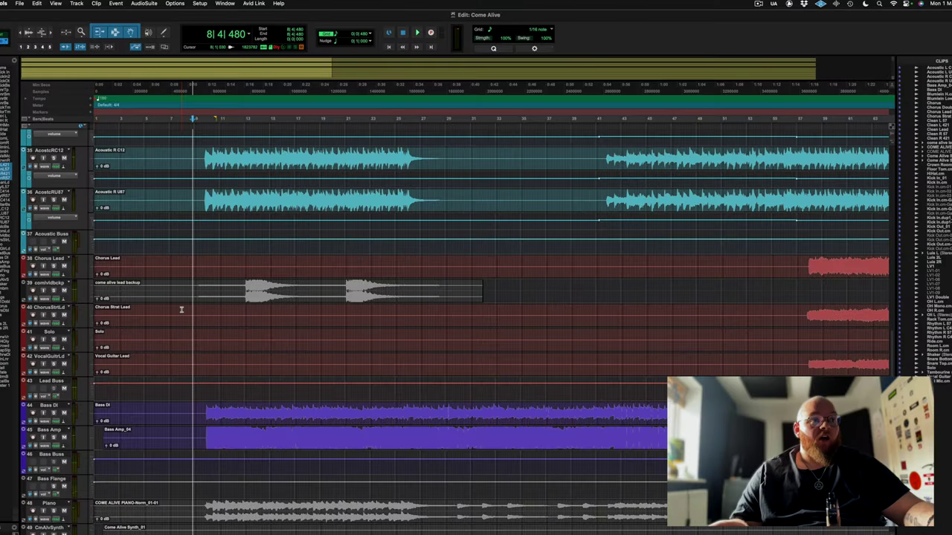
scroll(382, 287, down, 1)
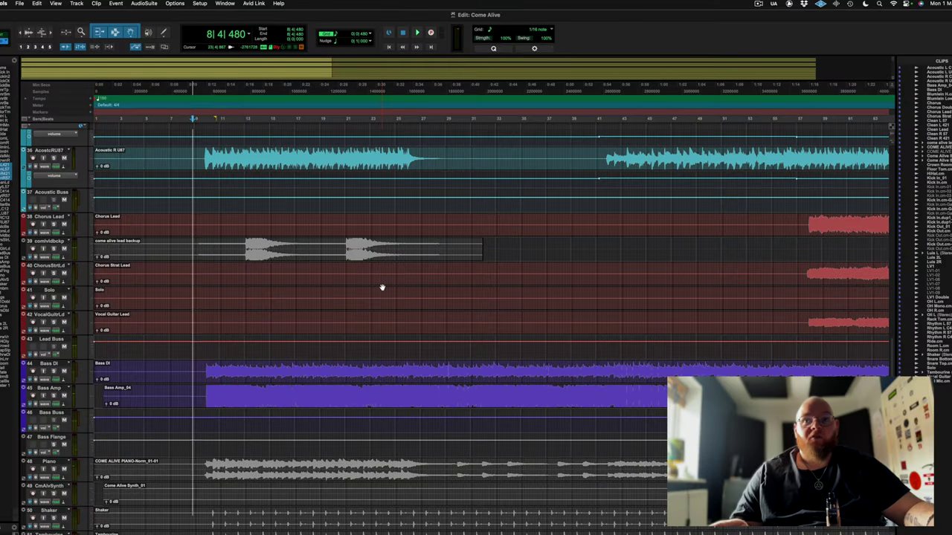
Set the playback start to bar 58 and audition the soloed Chorus Lead track.
scroll(382, 287, right, 10)
click(307, 128)
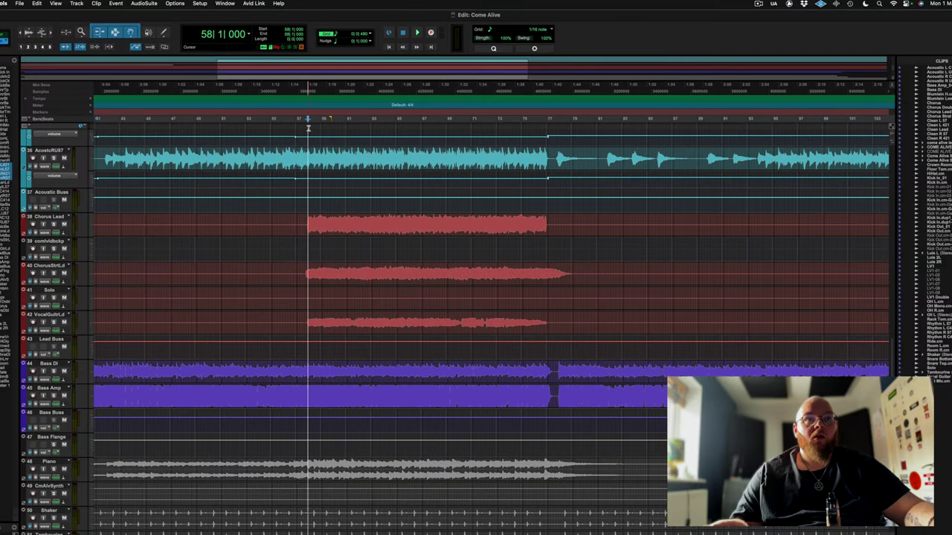
key(space)
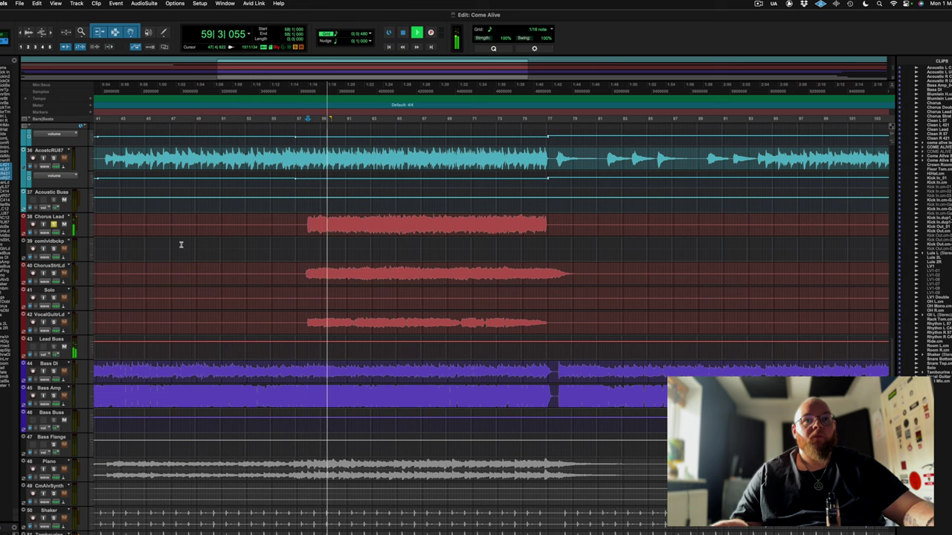
key(space)
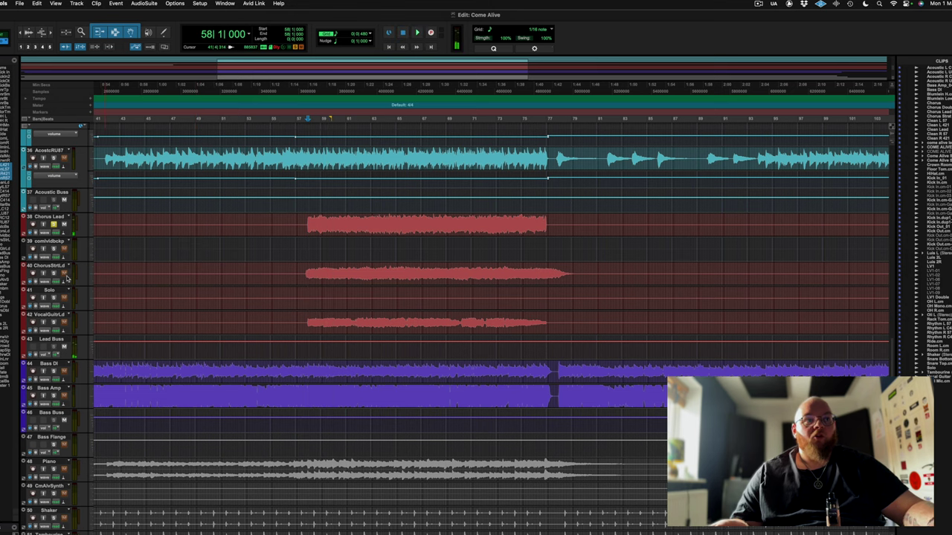
Audition the Chorus Strat Lead track in solo from bar 58, and again with its solo cleared in the full mix.
key(space)
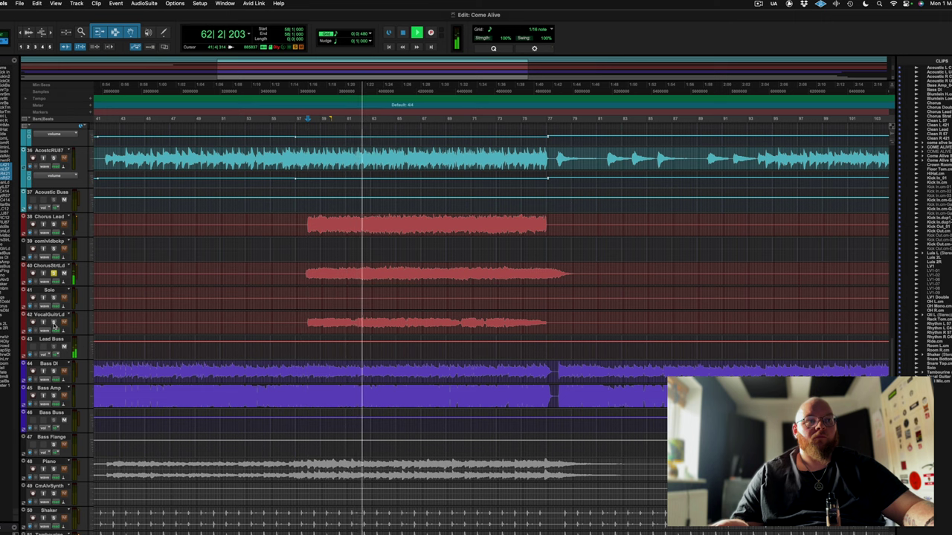
click(53, 273)
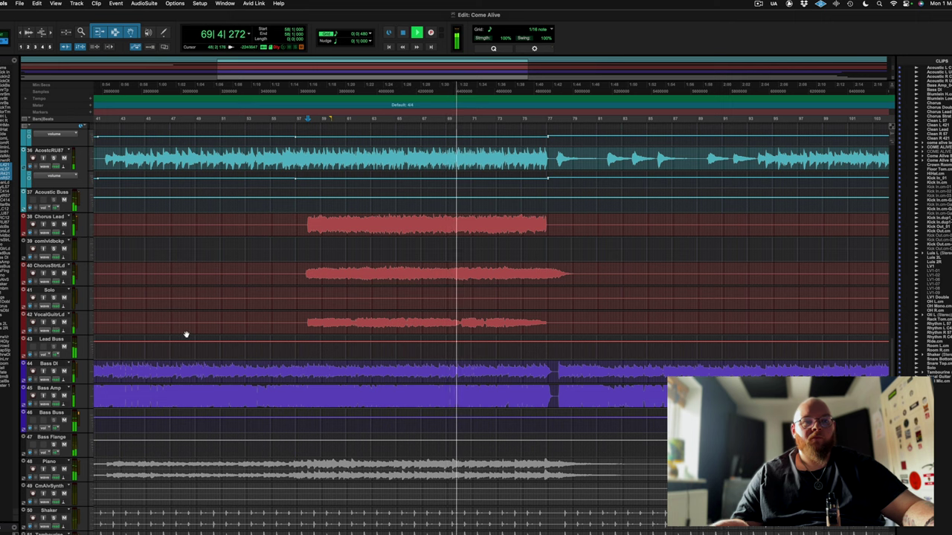
key(space)
Audition the Vocal Guitar Lead track in solo from bar 58.
click(54, 322)
key(space)
key(space)
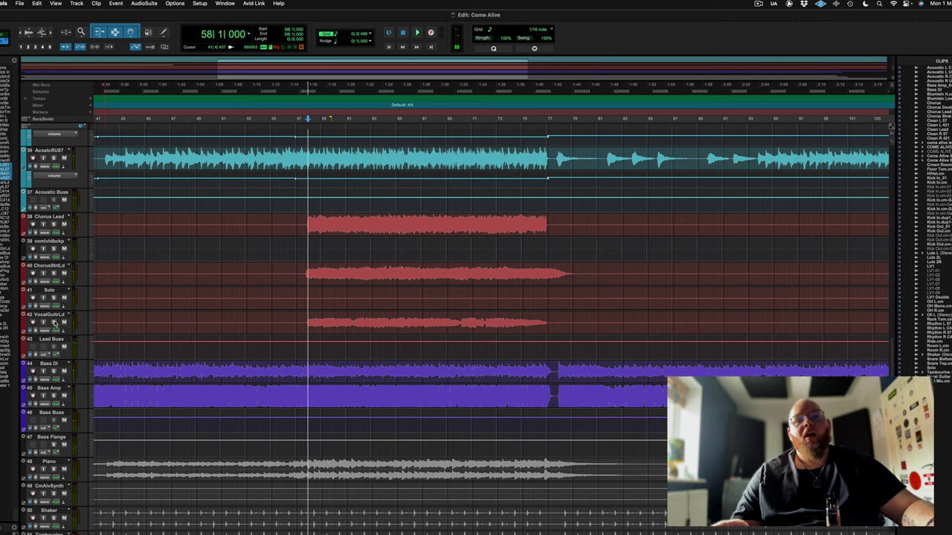
Set the playback start to 9|3|480, just before the bass enters, and audition the soloed Bass DI track.
scroll(87, 336, right, 15)
scroll(86, 335, left, 20)
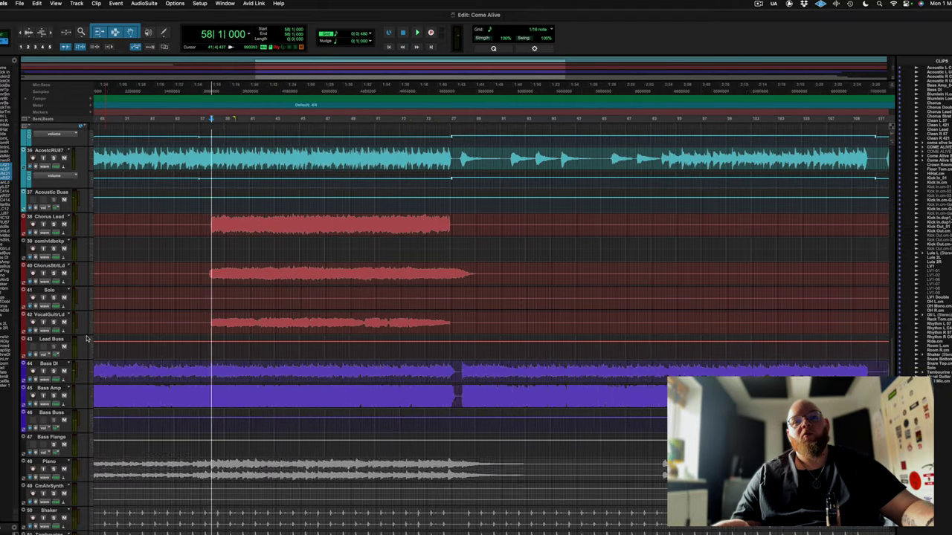
scroll(94, 339, down, 3)
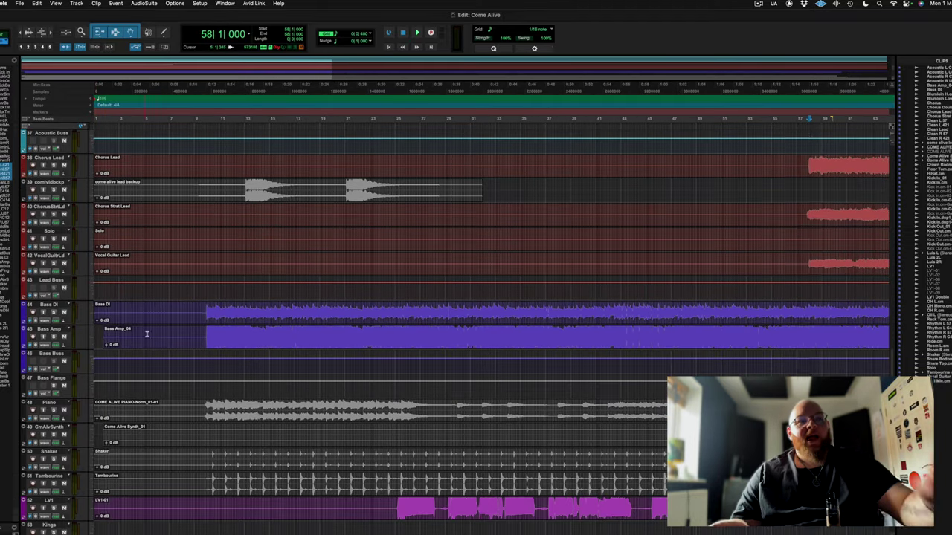
click(197, 127)
key(space)
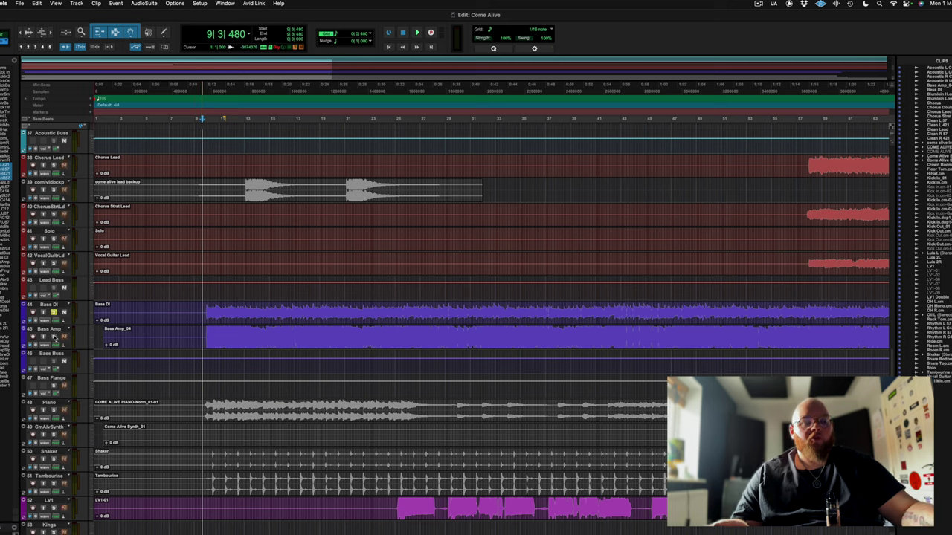
Return to the mixer and solo the Bass Amp and Bass DI tracks together.
key(super+equal)
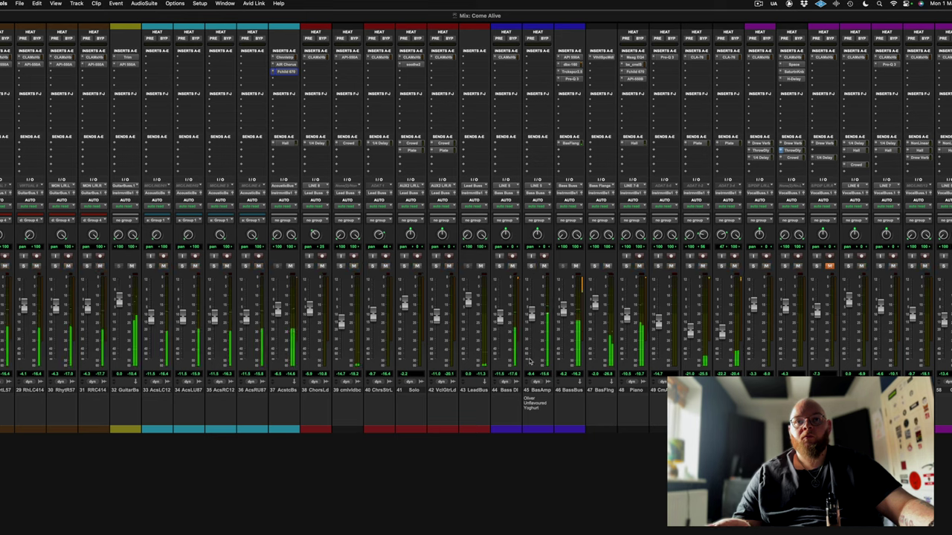
click(531, 265)
click(498, 266)
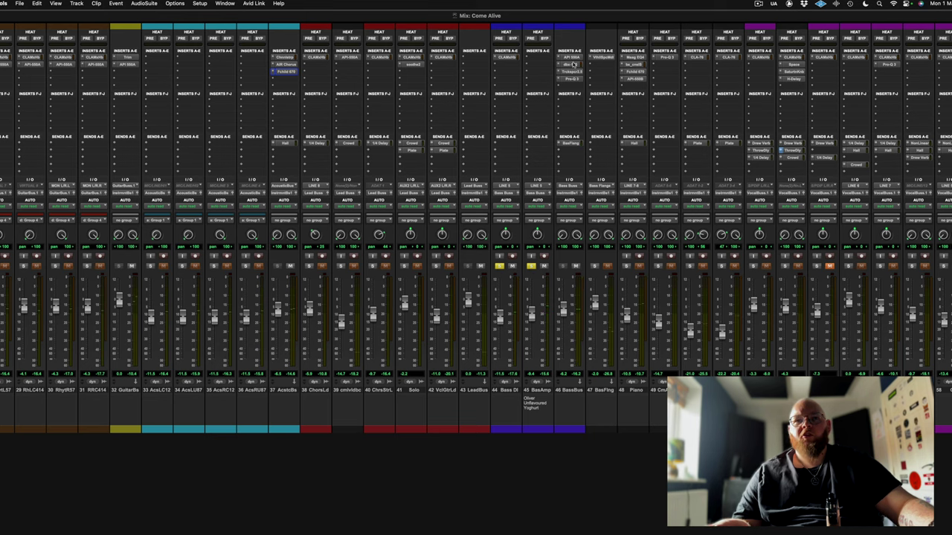
Show the API 550A EQ and the dbx-160 compressor on the Bass Buss with the two bass tracks soloed.
click(571, 57)
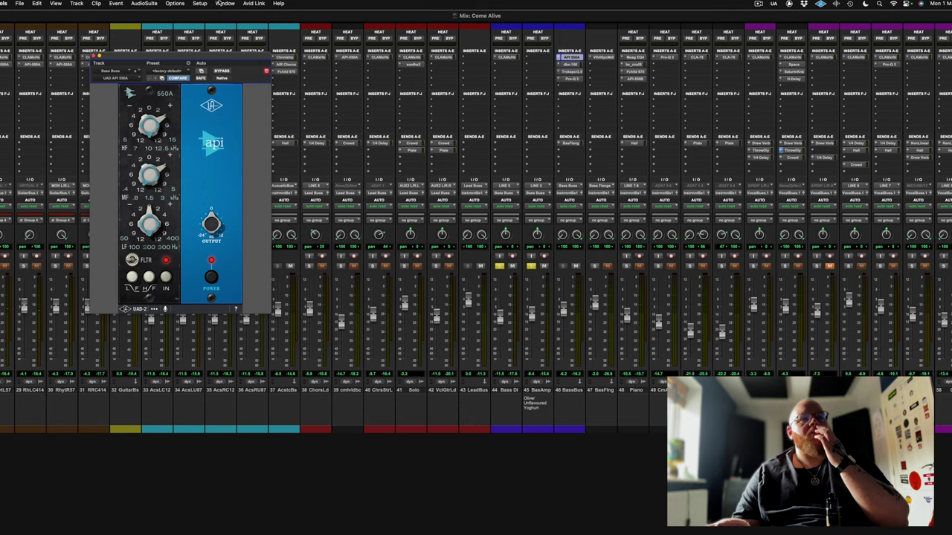
drag(247, 58, 508, 64)
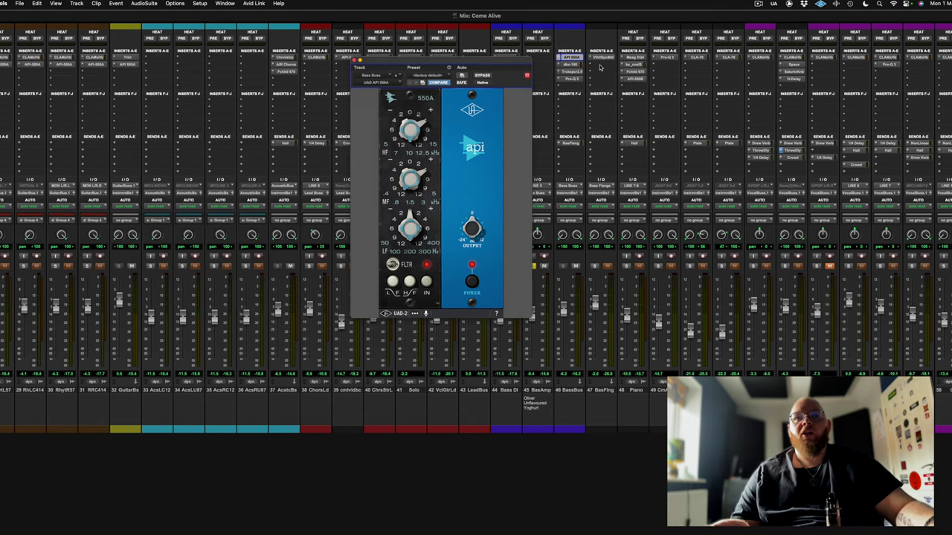
click(573, 66)
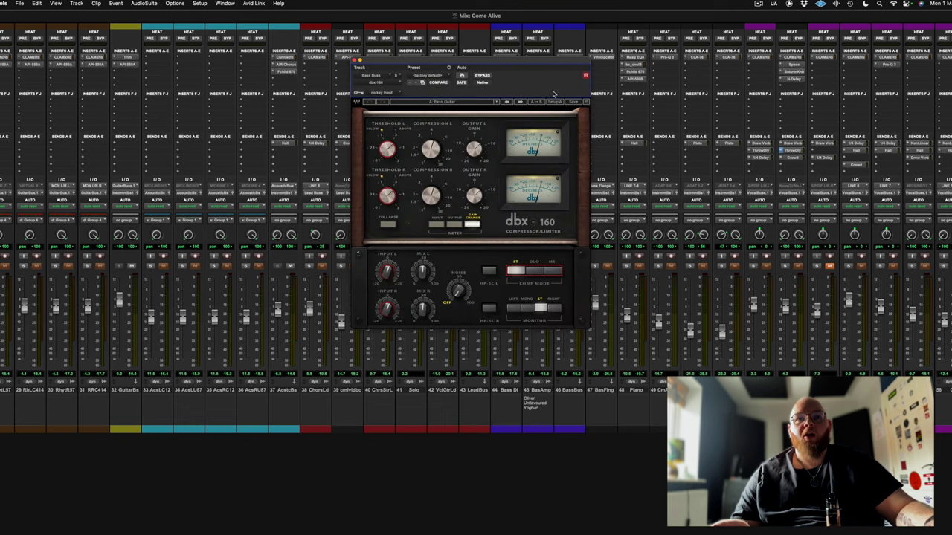
drag(534, 62, 405, 55)
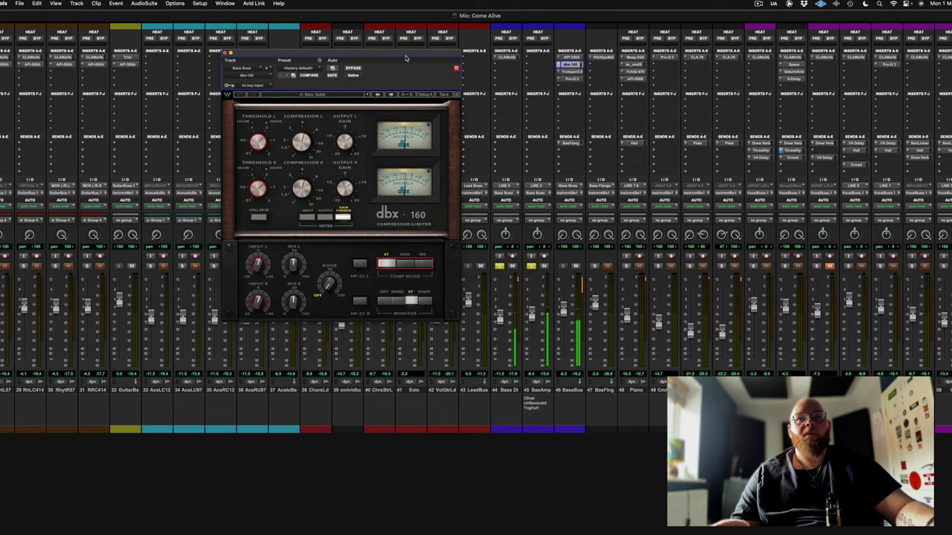
Examine the Bass Buss's Trackspacer and Pro-Q 3 plug-ins during full-mix playback, including the Pro-Q 3 low-end cut, and close the plug-in.
click(570, 73)
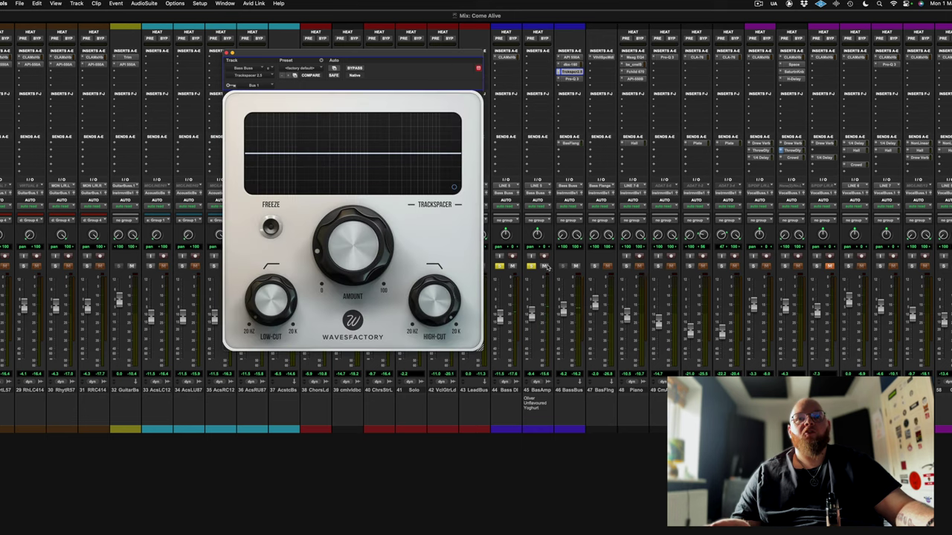
key(space)
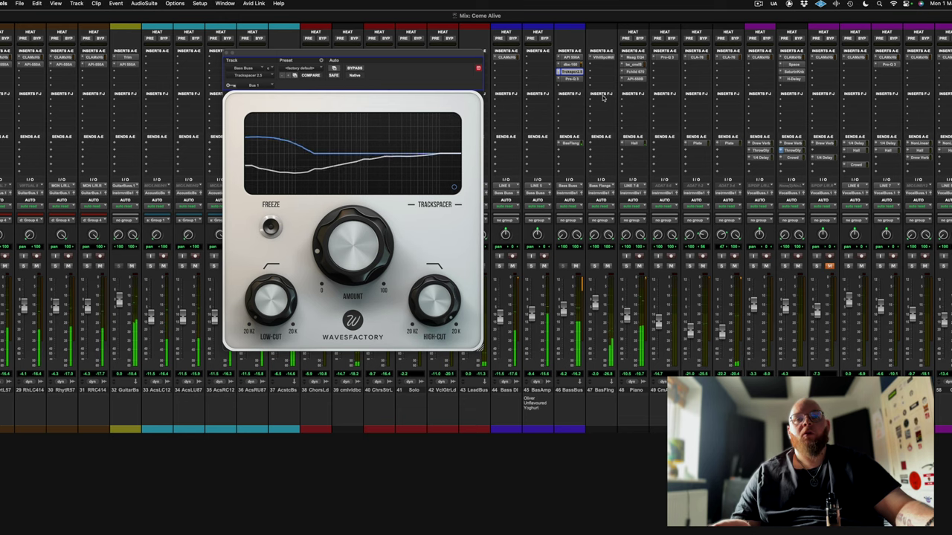
click(577, 79)
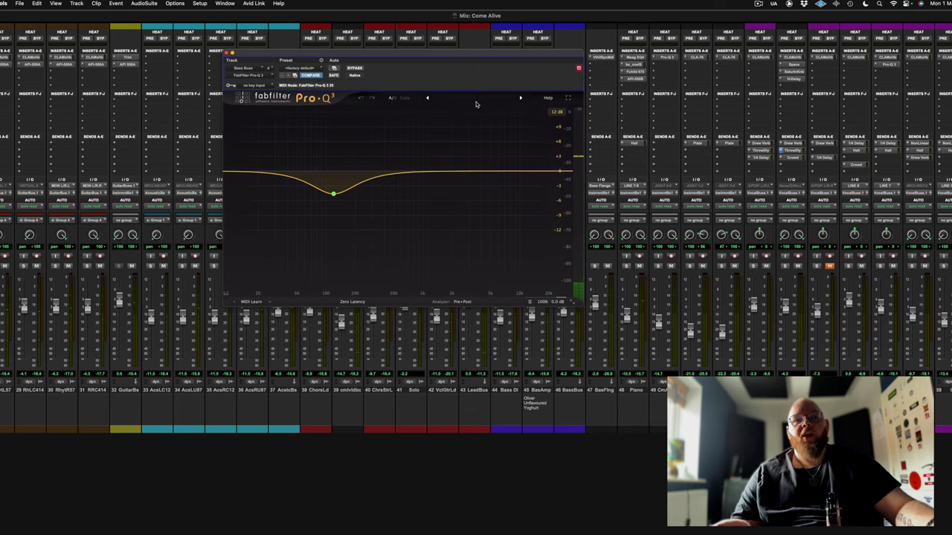
mouse_move(337, 195)
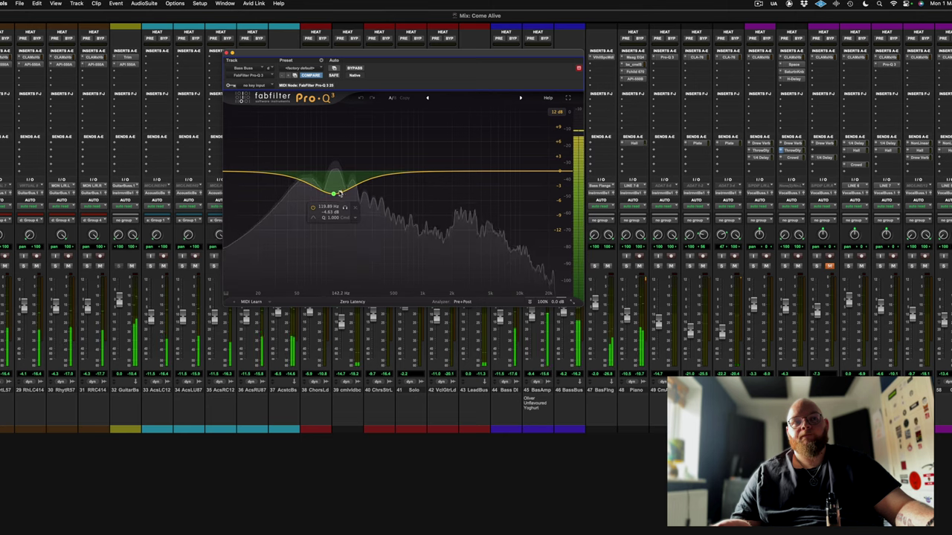
key(space)
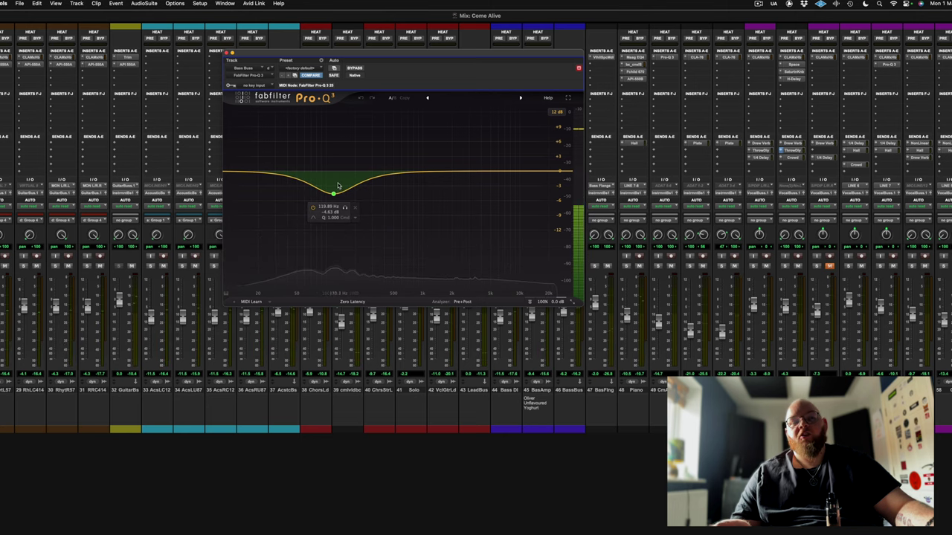
click(227, 53)
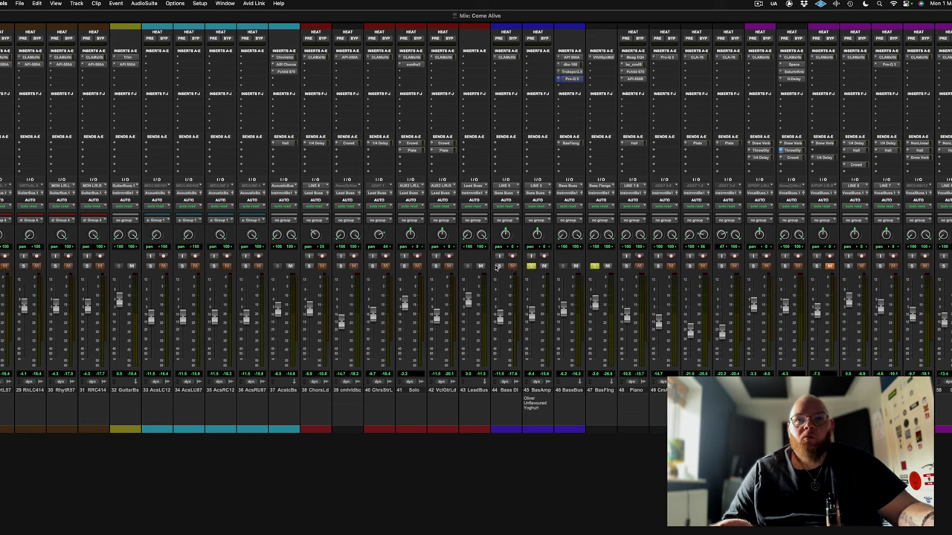
Show the Bass Flange track's insert, and the Maag EQ4, bx_console SSL 4000 E and API-550B plug-ins on the soloed Piano track.
click(603, 56)
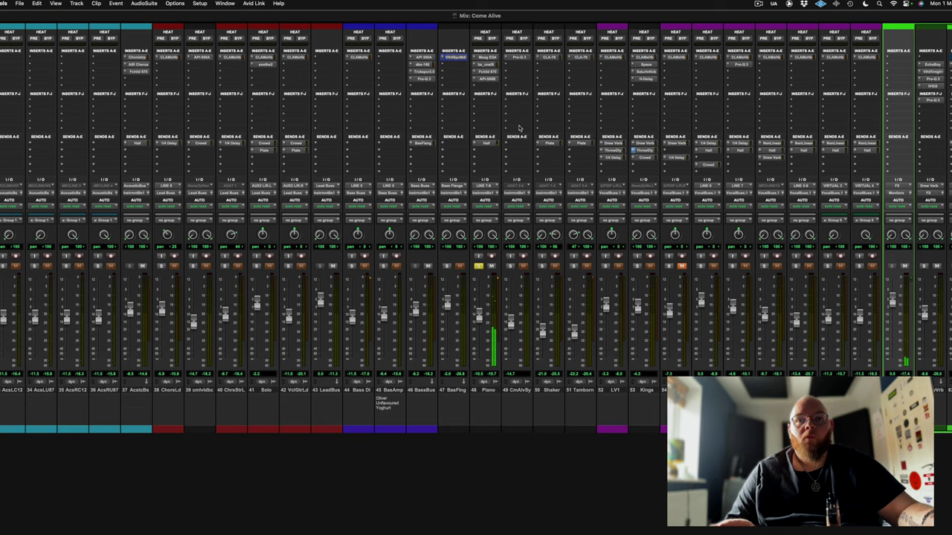
scroll(519, 128, right, 3)
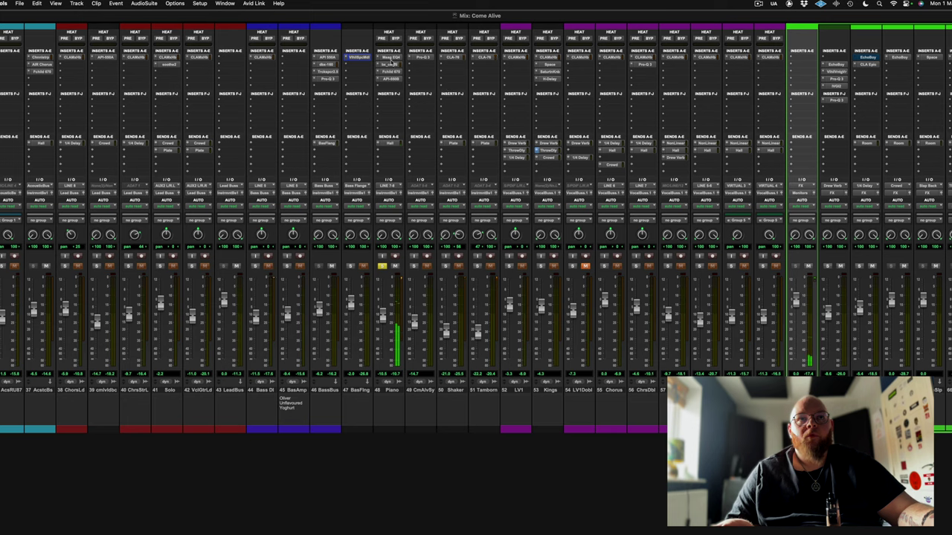
click(393, 60)
drag(394, 61, 643, 140)
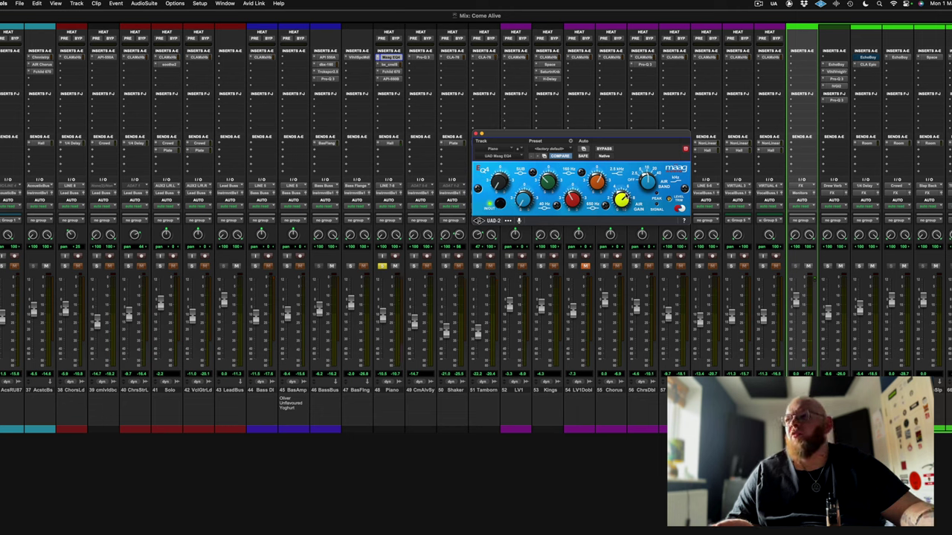
click(392, 65)
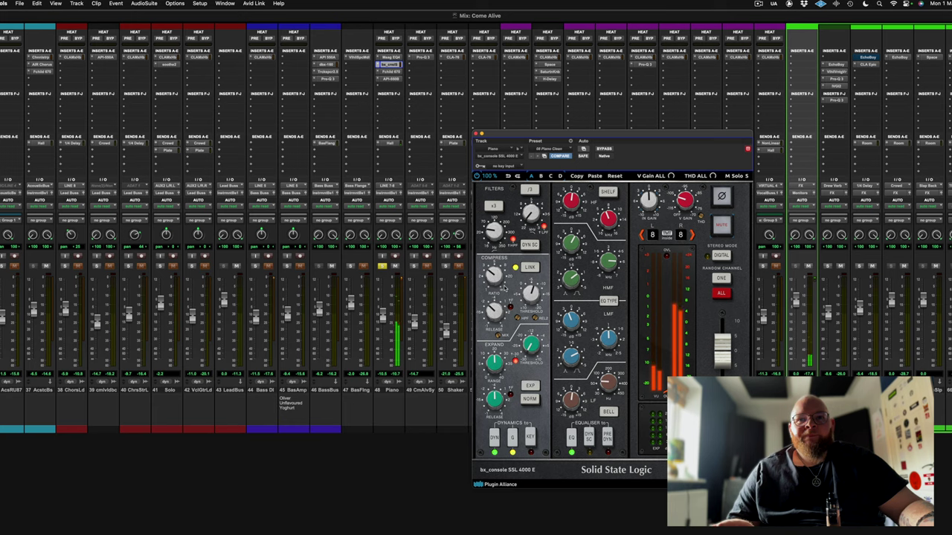
click(399, 73)
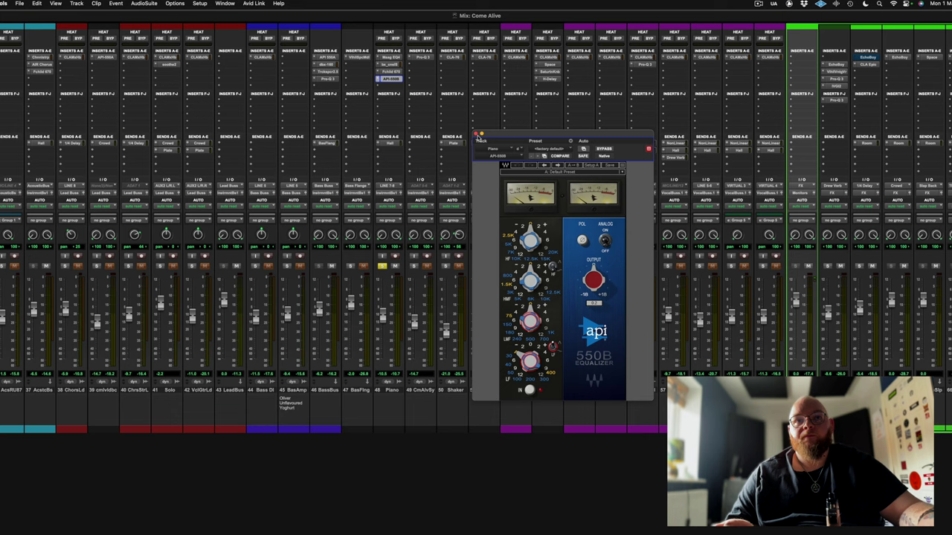
click(475, 133)
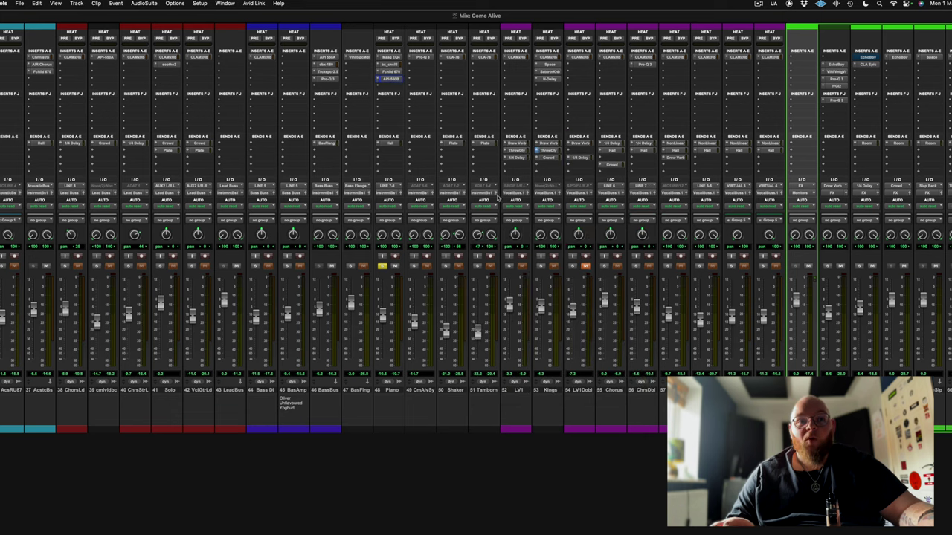
In the Edit window, audition the CmAlvSynth track from 111|4|000 in solo, and again with its solo cleared in the full mix.
key(super+equal)
scroll(347, 261, down, 2)
scroll(385, 311, right, 15)
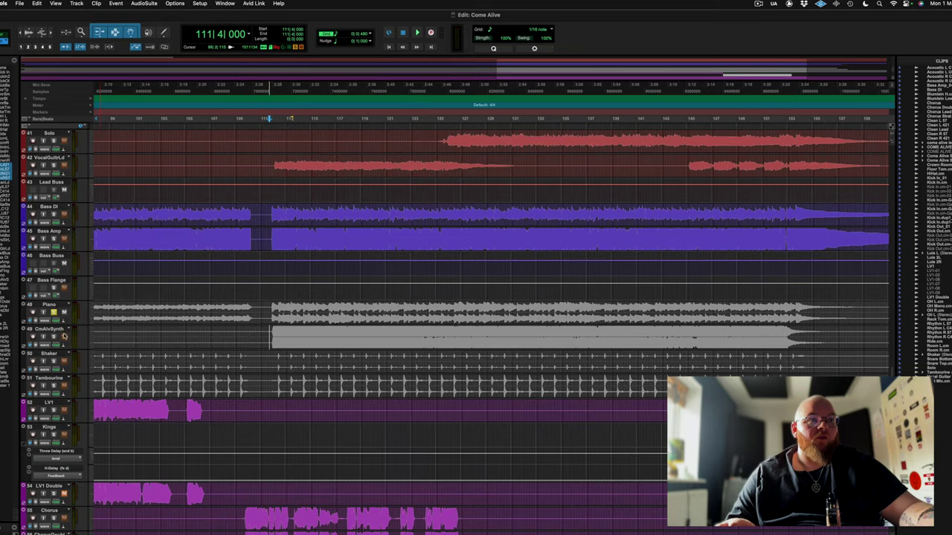
key(space)
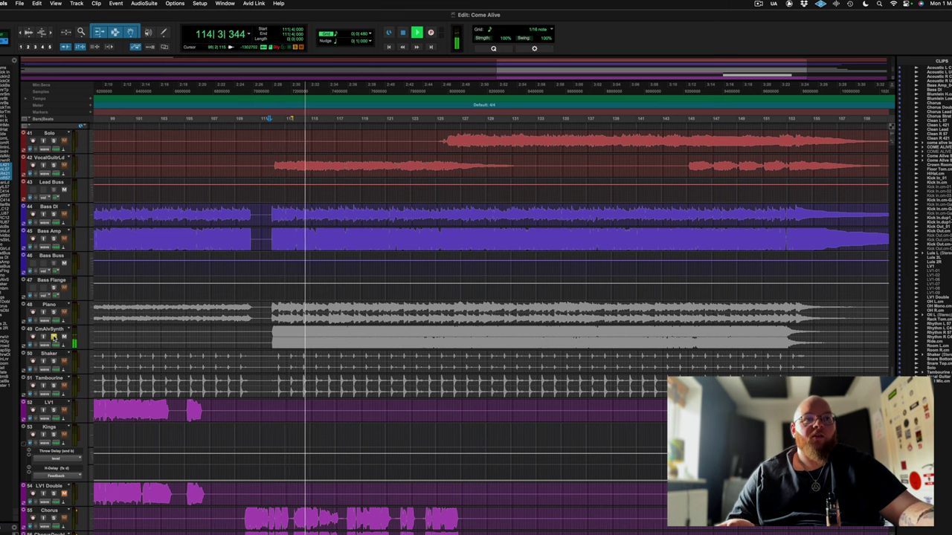
key(space)
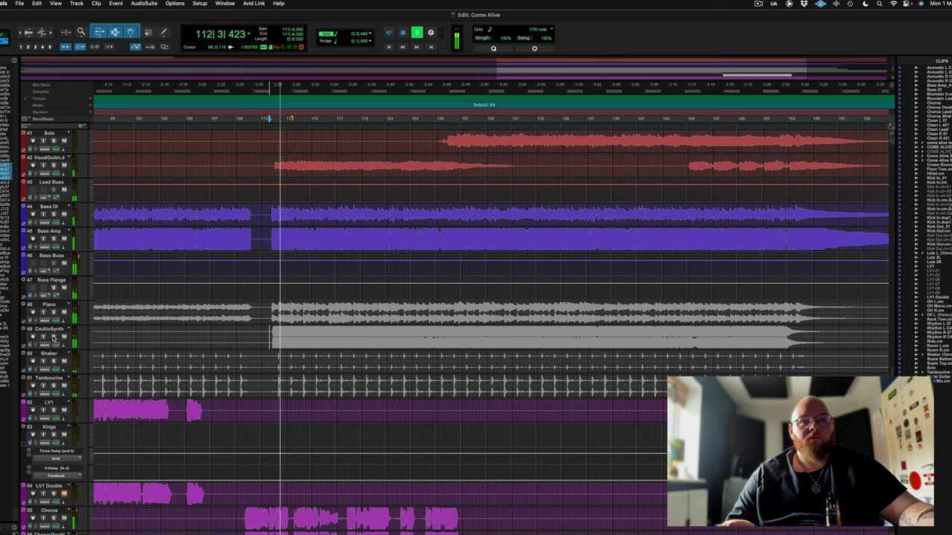
key(space)
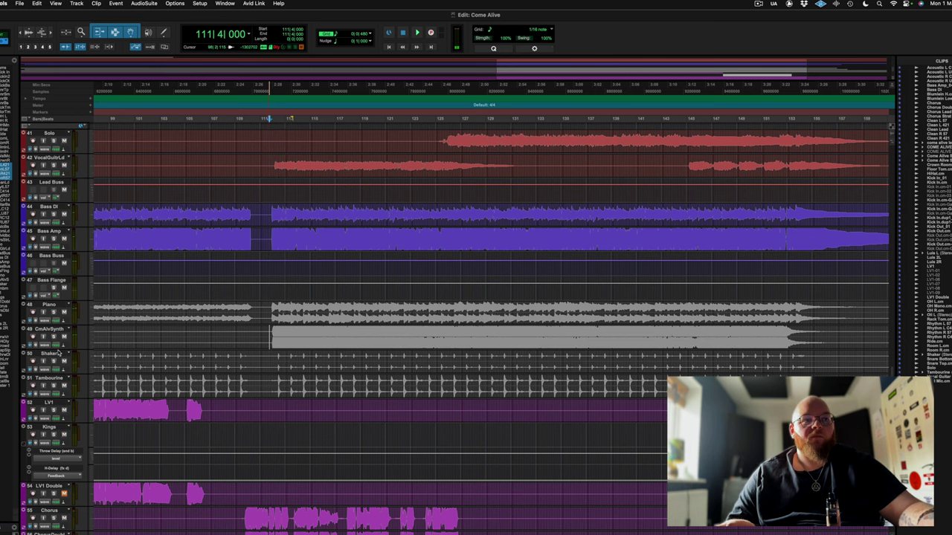
Highlight the break starting at 109|4|480 across the tracks and play the song from just before it.
scroll(316, 325, left, 10)
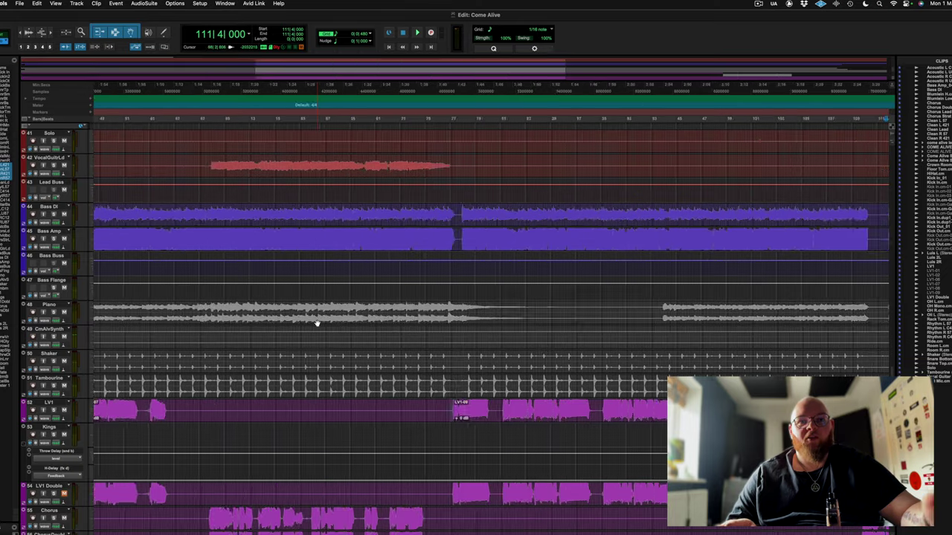
scroll(316, 325, right, 10)
drag(402, 124, 428, 124)
scroll(404, 132, down, 2)
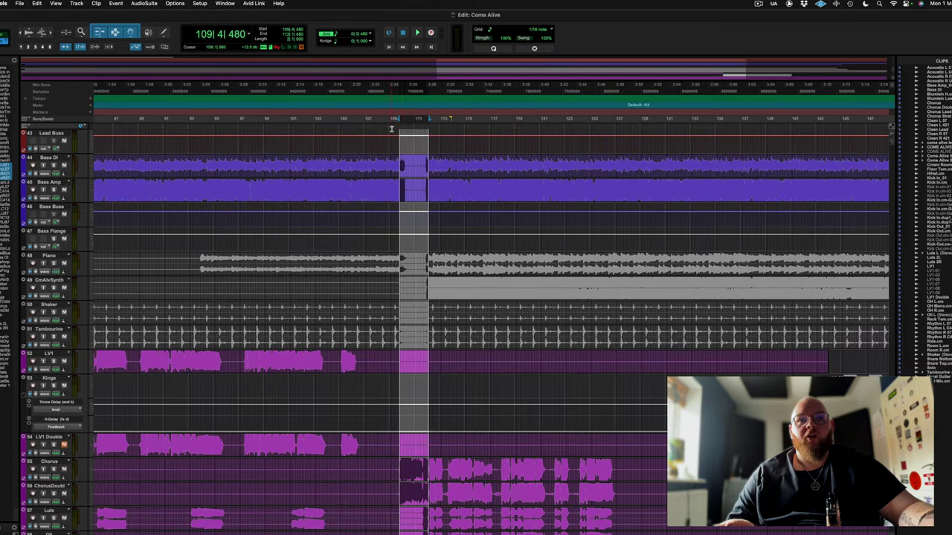
key(Delete)
click(392, 130)
key(space)
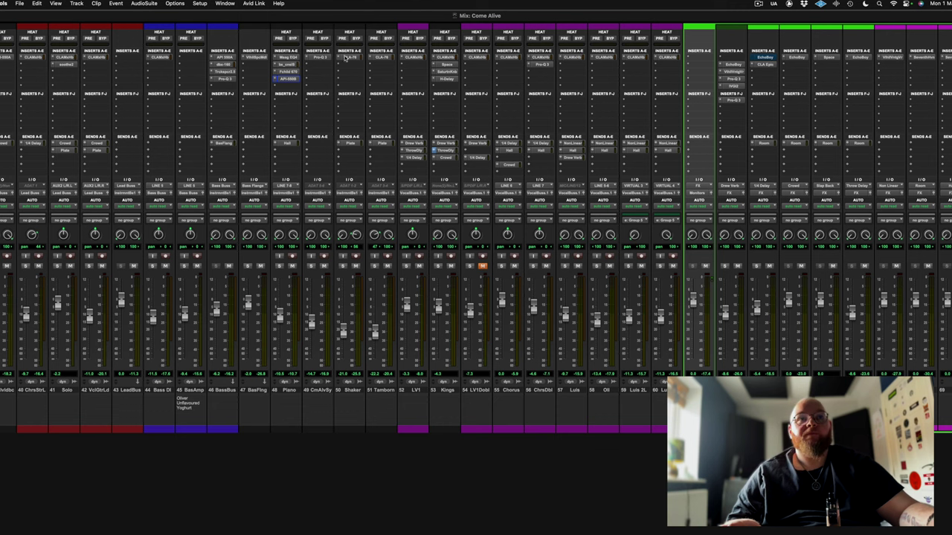
Show the CLA-76 compressors on the Shaker and Tambourine tracks while the full mix plays, closing each plug-in window.
click(351, 57)
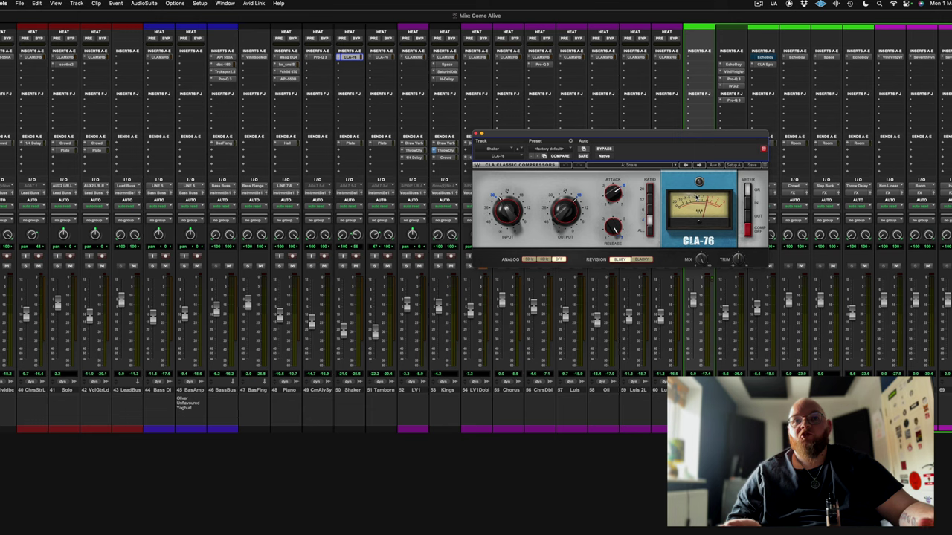
key(space)
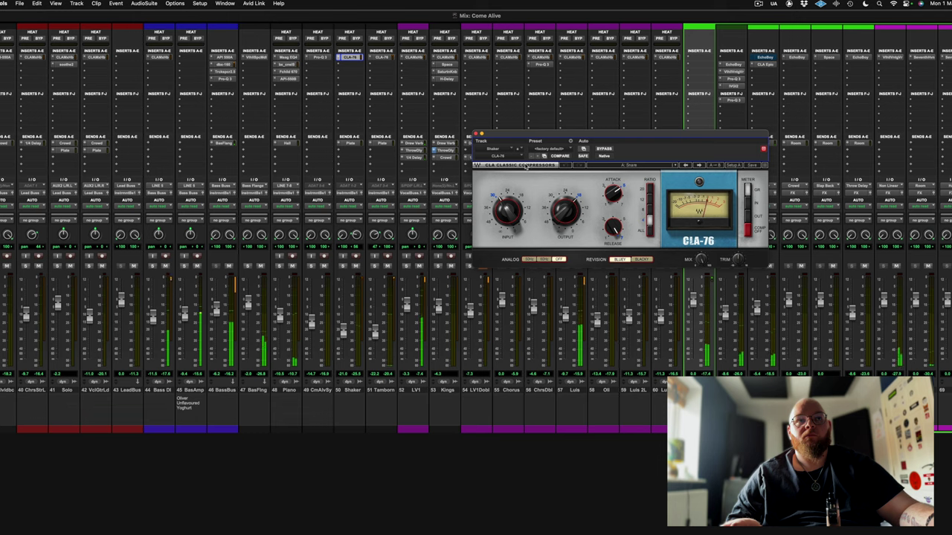
click(476, 134)
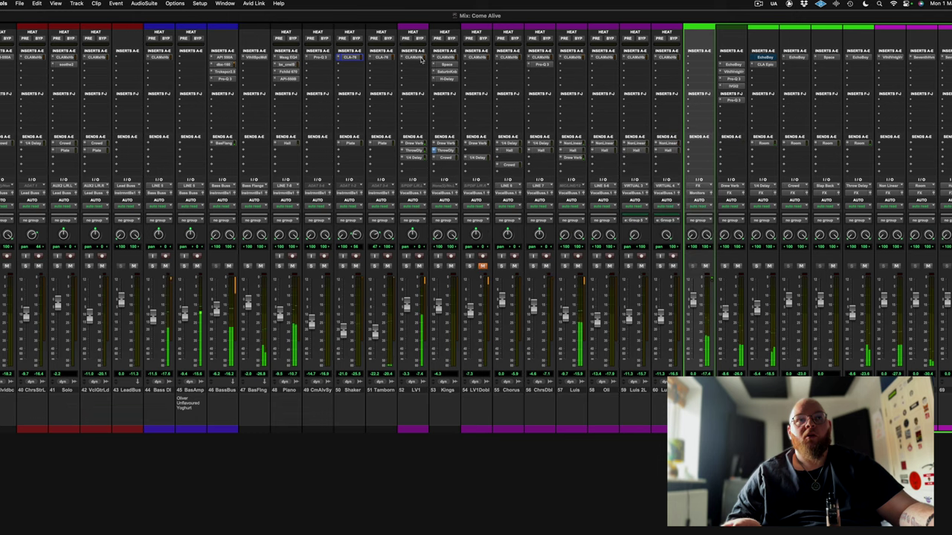
click(378, 58)
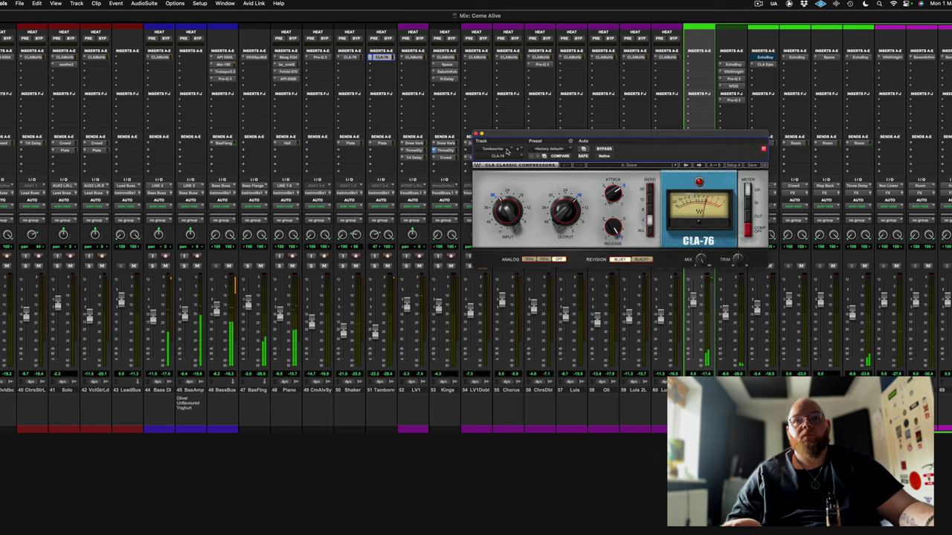
click(477, 134)
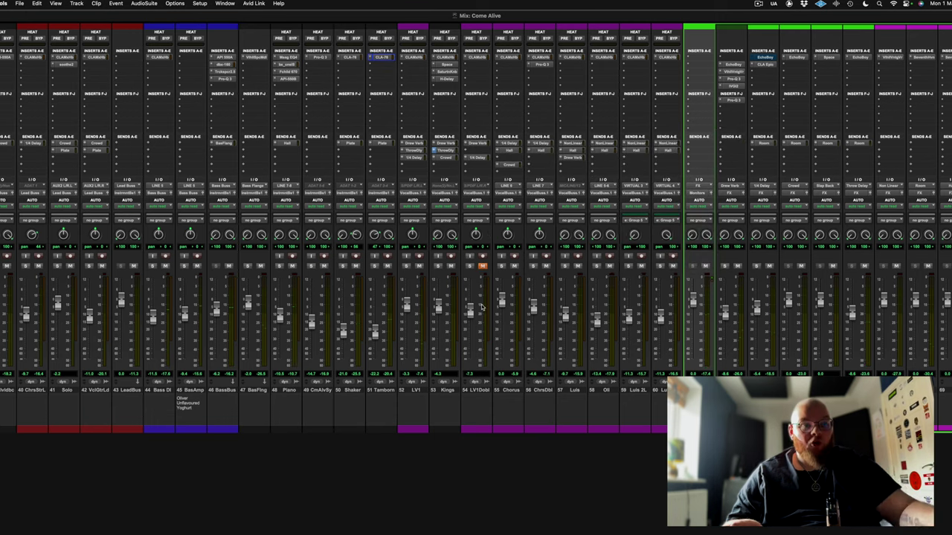
Solo the LV1 vocal track and audition it in the Edit window from the start of its first clip.
click(405, 265)
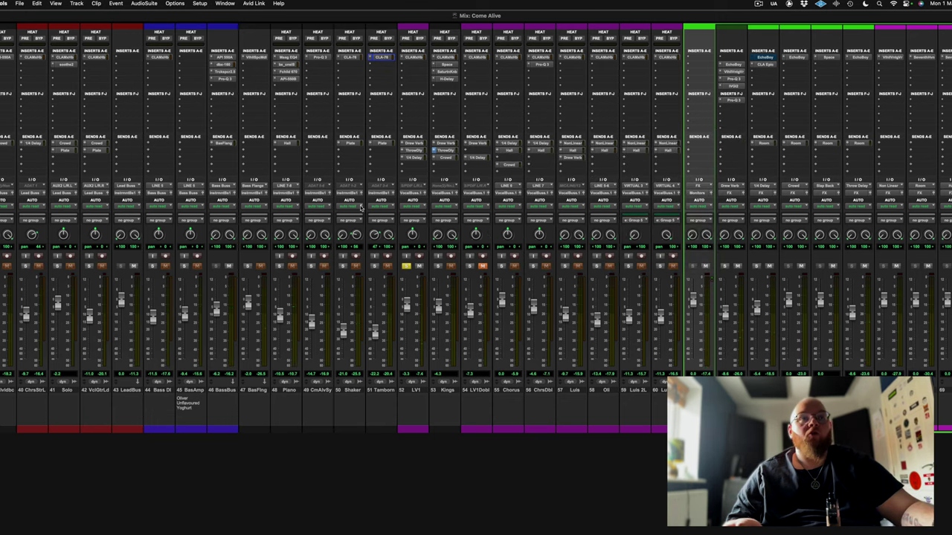
key(super+equal)
scroll(345, 403, down, 3)
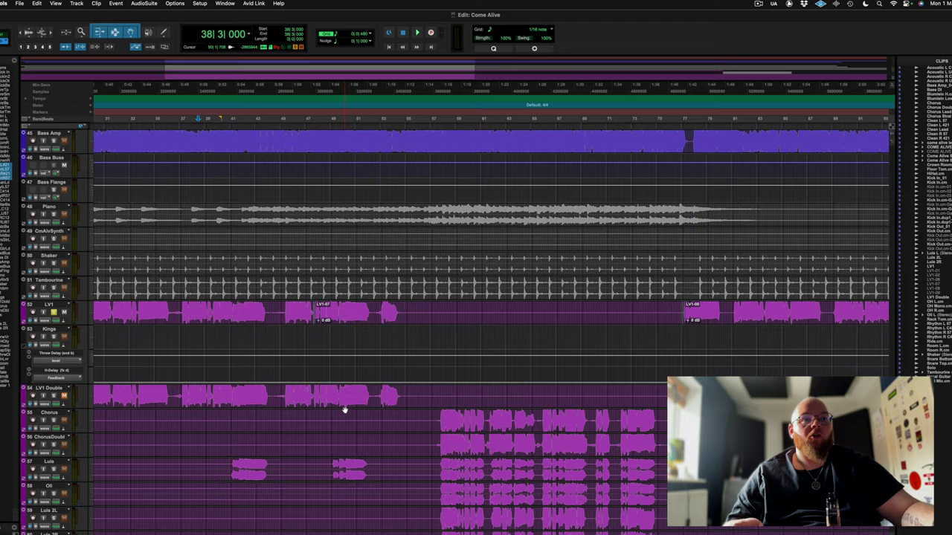
scroll(344, 409, left, 3)
click(398, 132)
key(space)
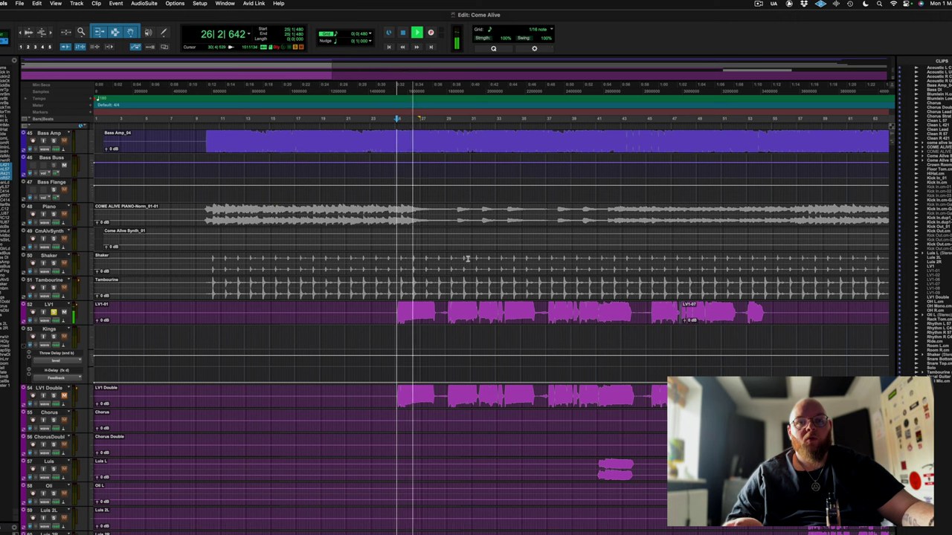
In the mixer, show the CLA MixHub plug-in on the LV1 track and bypass it during playback to compare the sound.
key(super+equal)
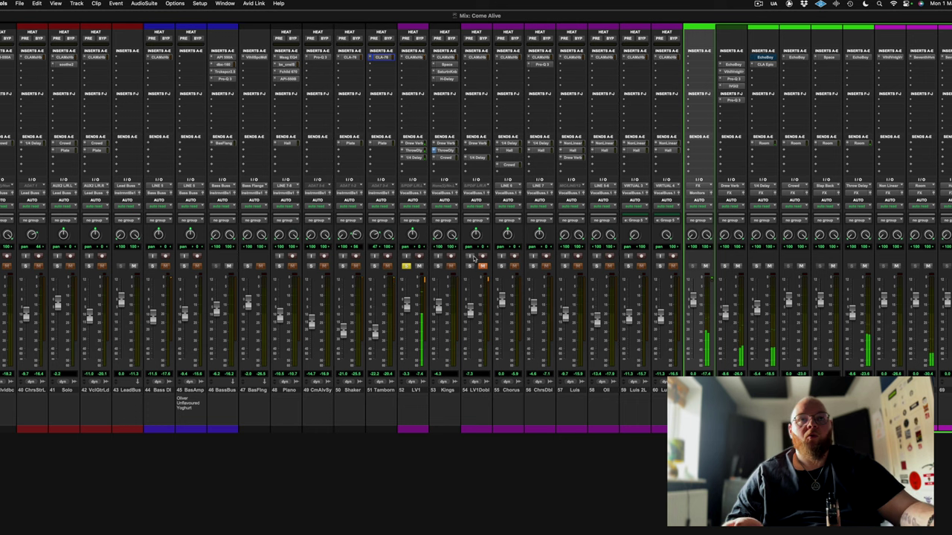
click(414, 58)
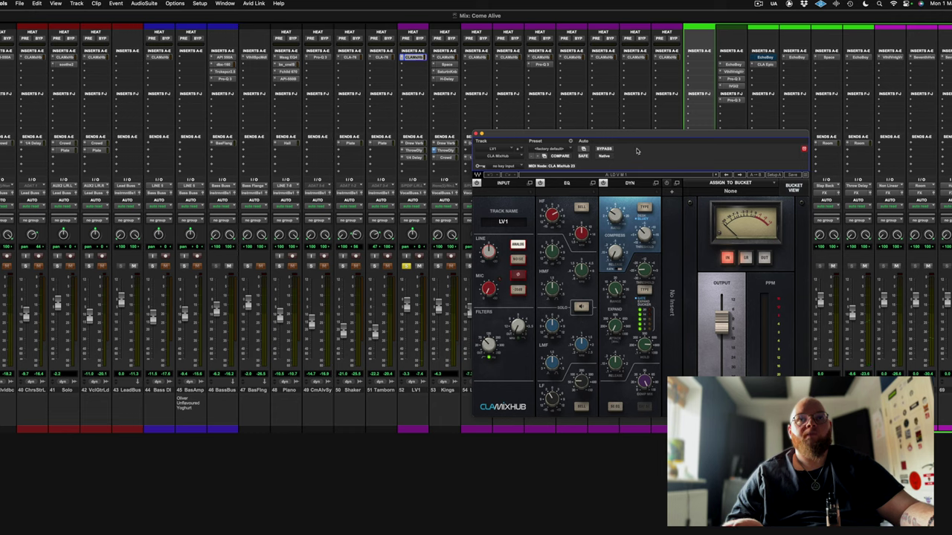
drag(628, 136, 673, 90)
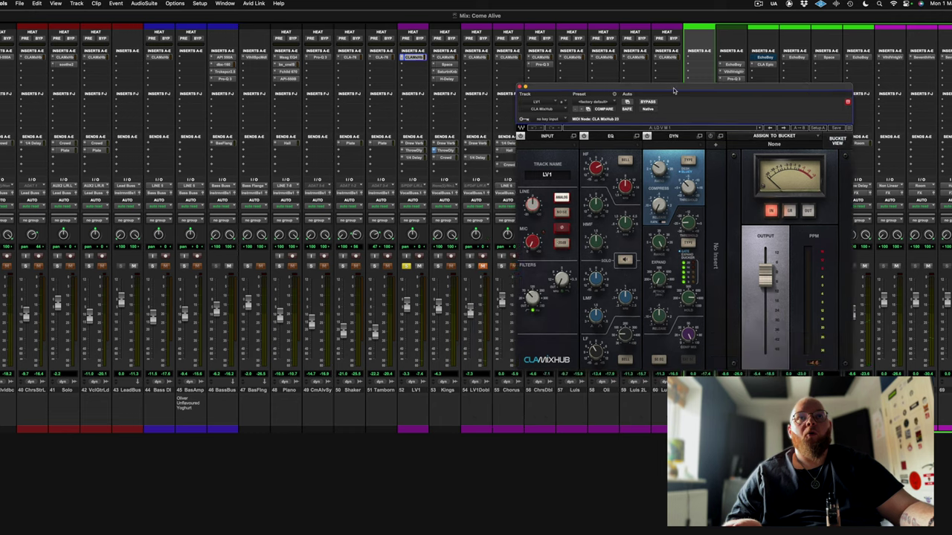
super+click(419, 59)
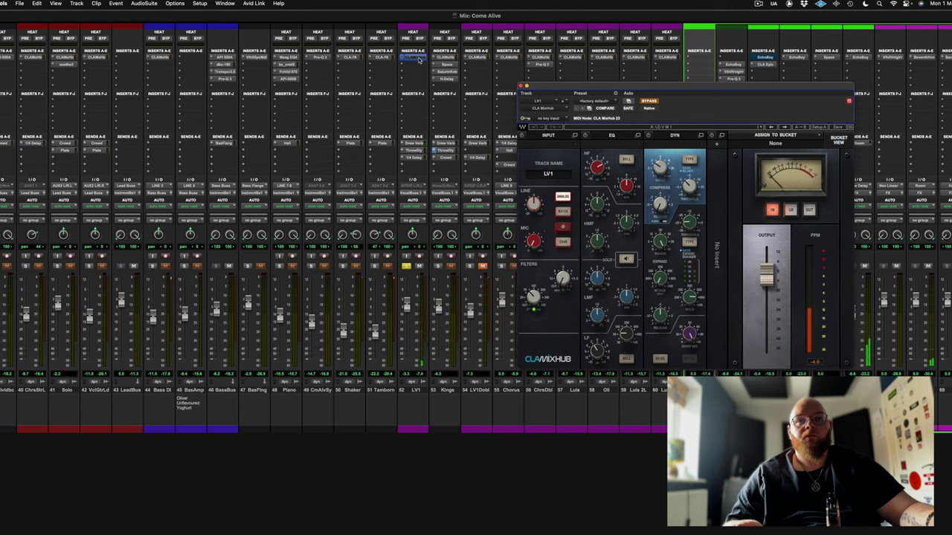
Re-enable the CLA MixHub plug-in on the LV1 track and close its window.
super+click(419, 60)
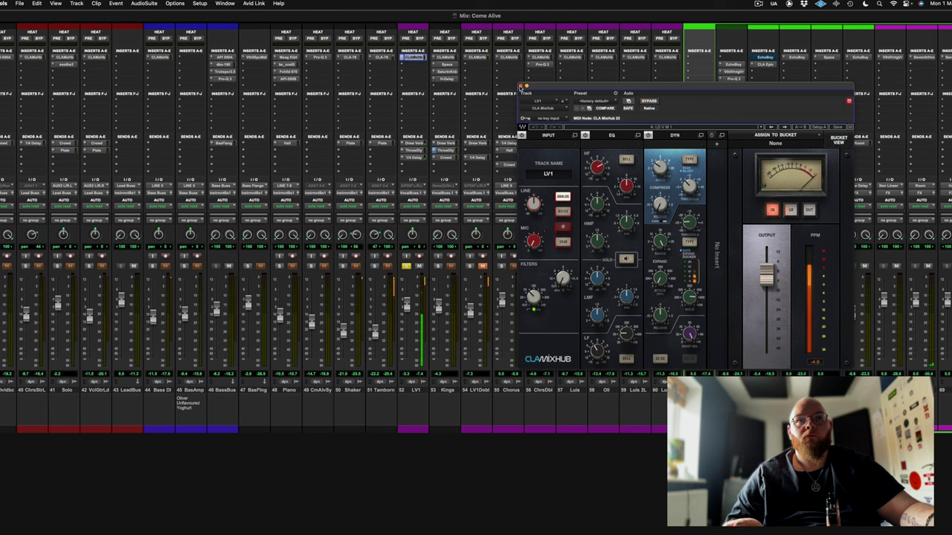
click(521, 86)
Solo the Kings track instead of LV1 and play its ending vocal clip from 144|1|480 in the Edit window.
click(405, 266)
click(437, 266)
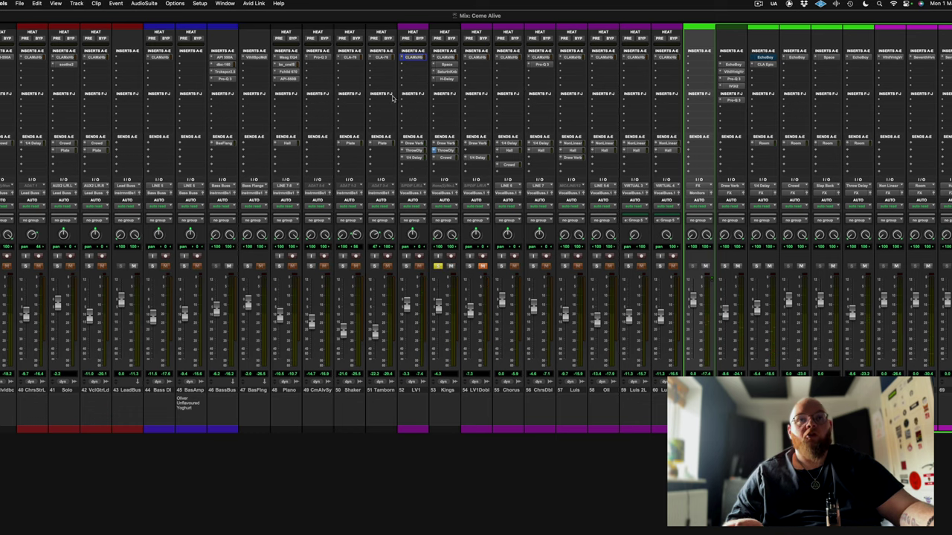
key(super+equal)
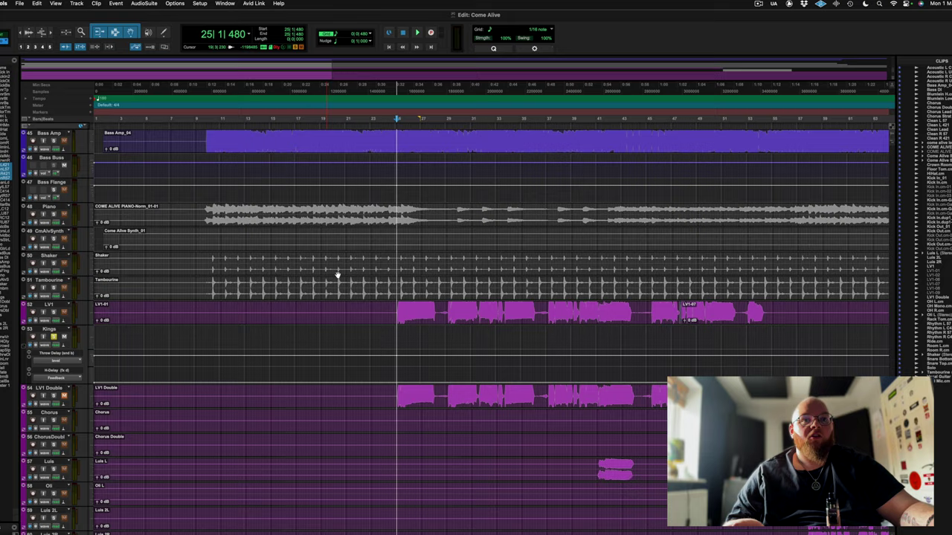
scroll(335, 272, down, 3)
scroll(336, 271, right, 10)
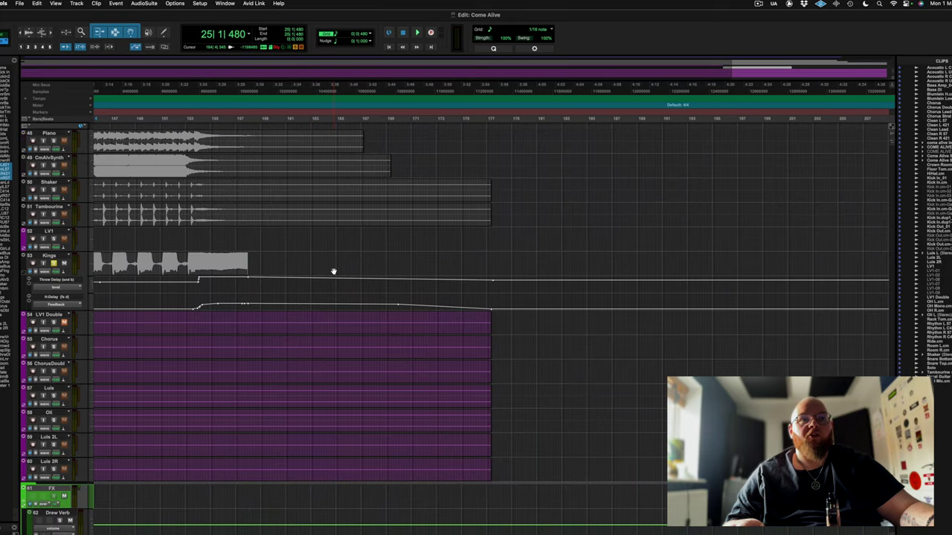
click(401, 128)
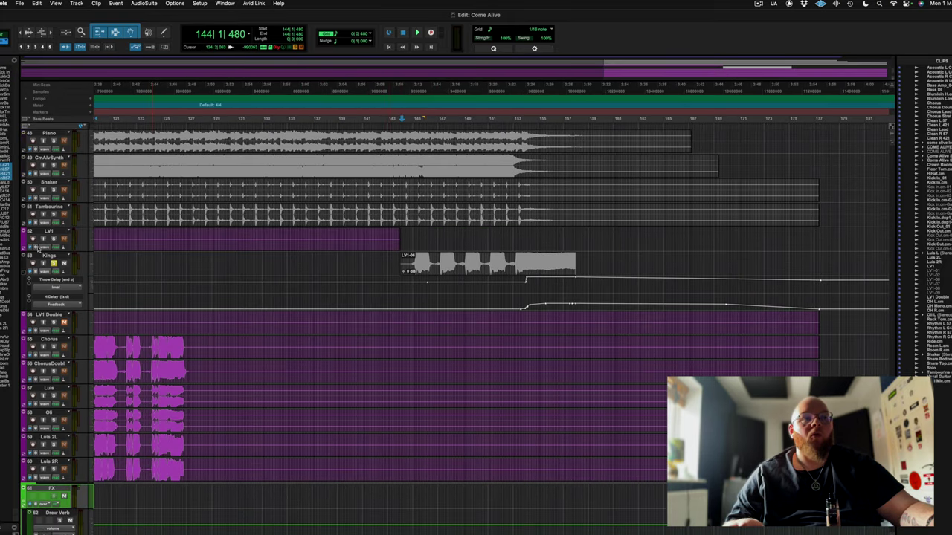
key(space)
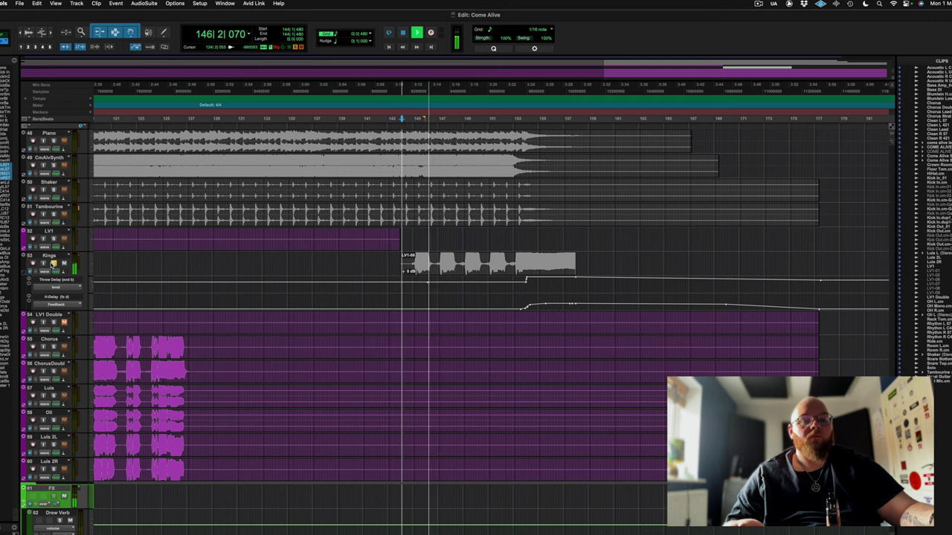
In the mixer, show the Space and Saturation Knob plug-ins on the Kings track, closing each window.
key(super+equal)
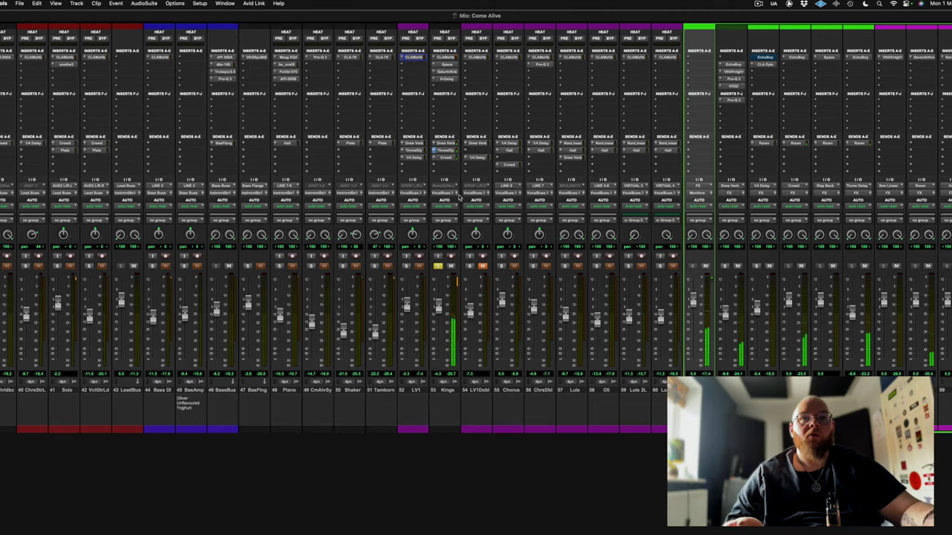
click(448, 65)
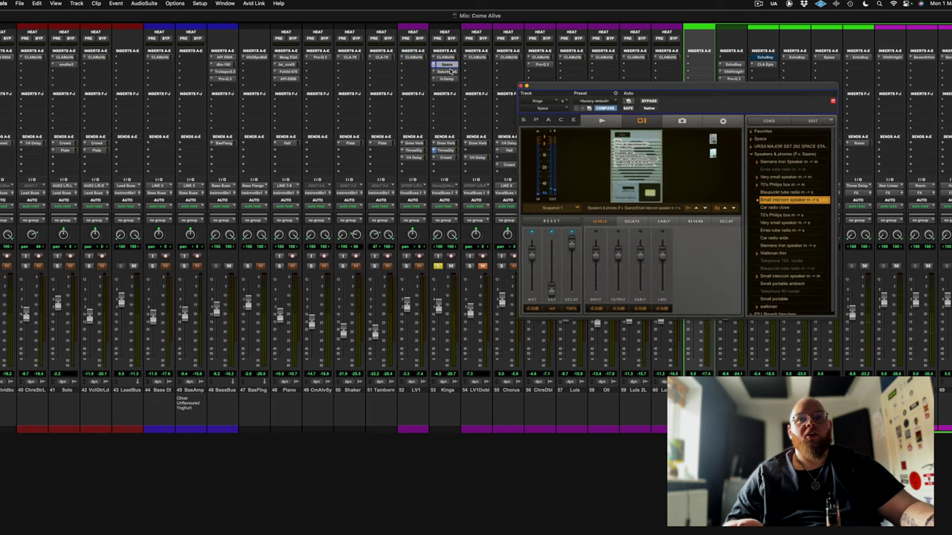
click(456, 65)
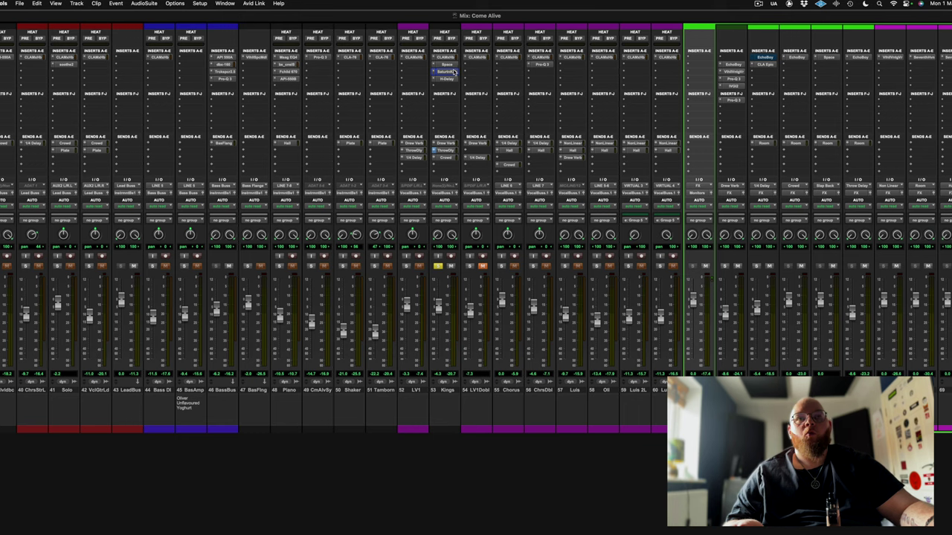
click(453, 71)
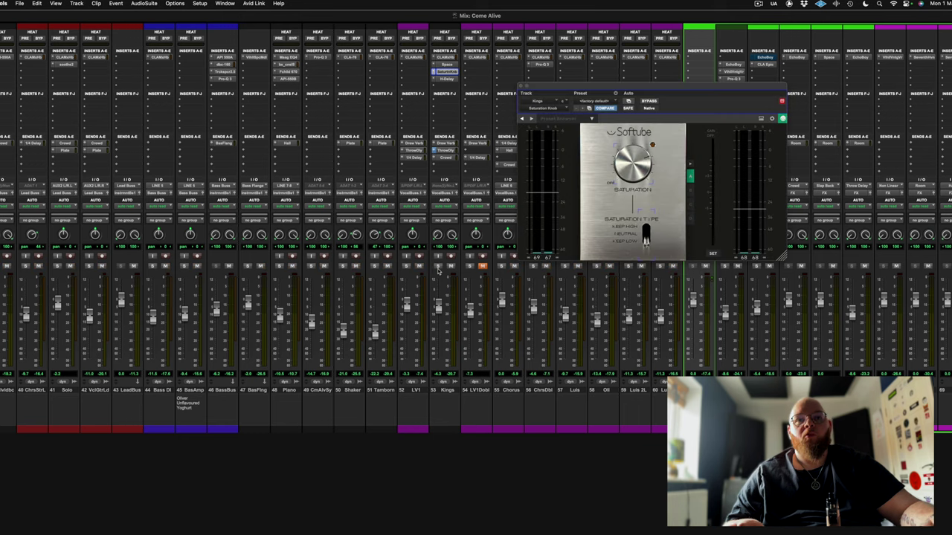
click(521, 88)
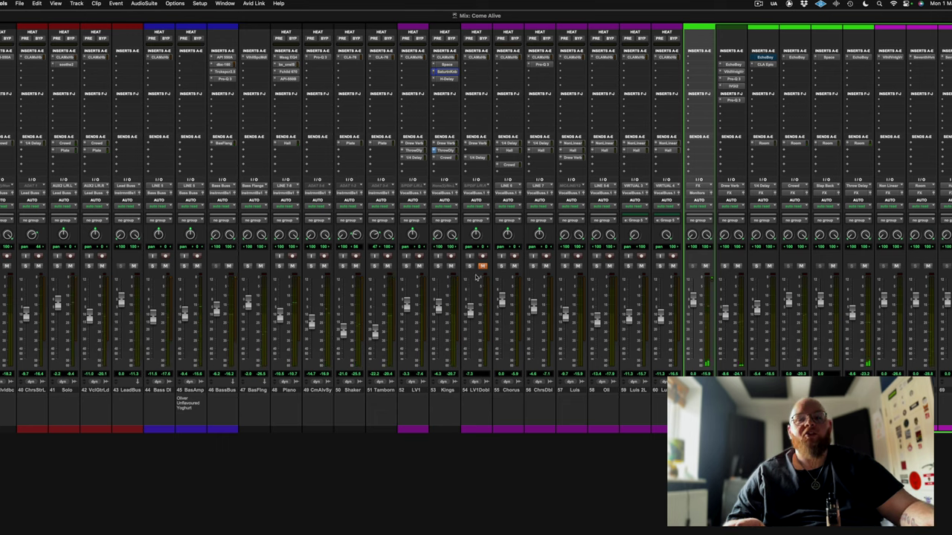
Solo the Chorus and Chorus Double tracks in turn and audition each from the first chorus at 57|3|480.
scroll(476, 279, right, 3)
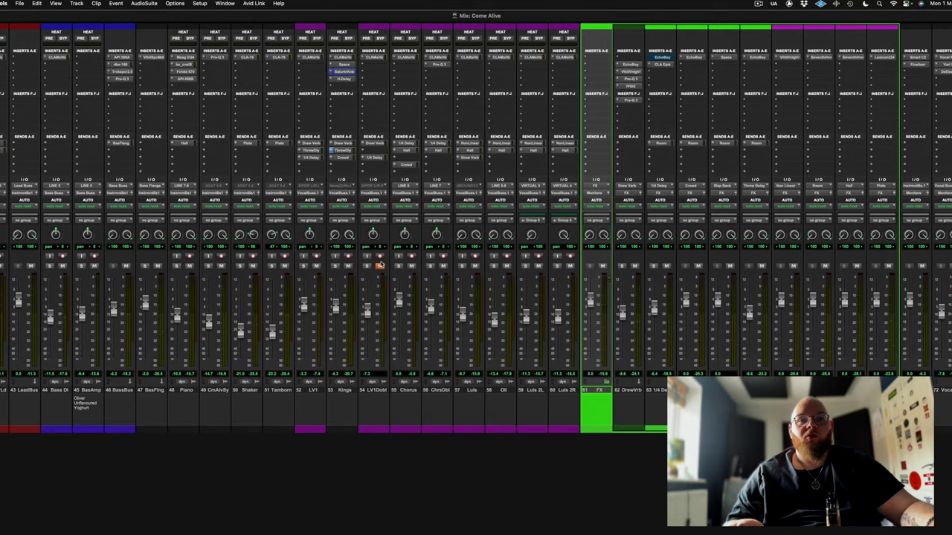
key(super+equal)
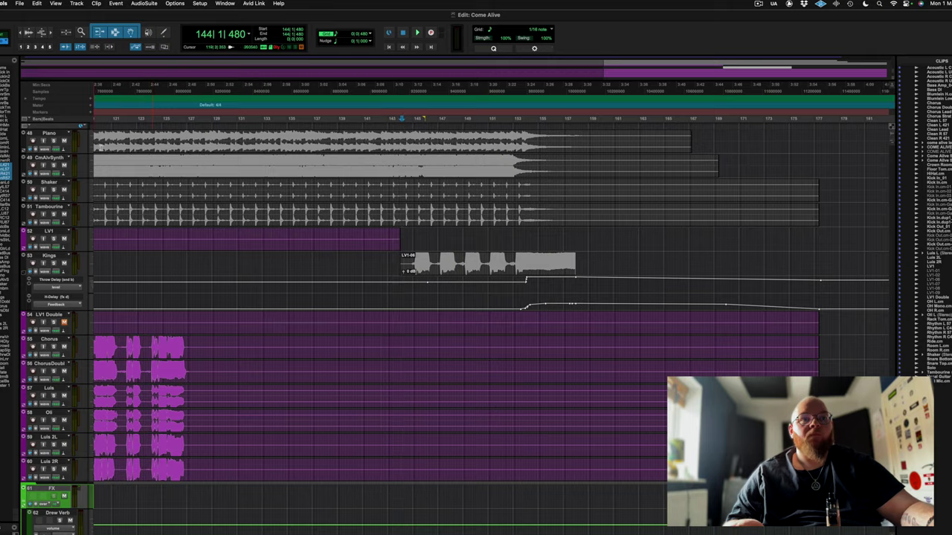
scroll(193, 238, down, 5)
scroll(255, 263, right, 5)
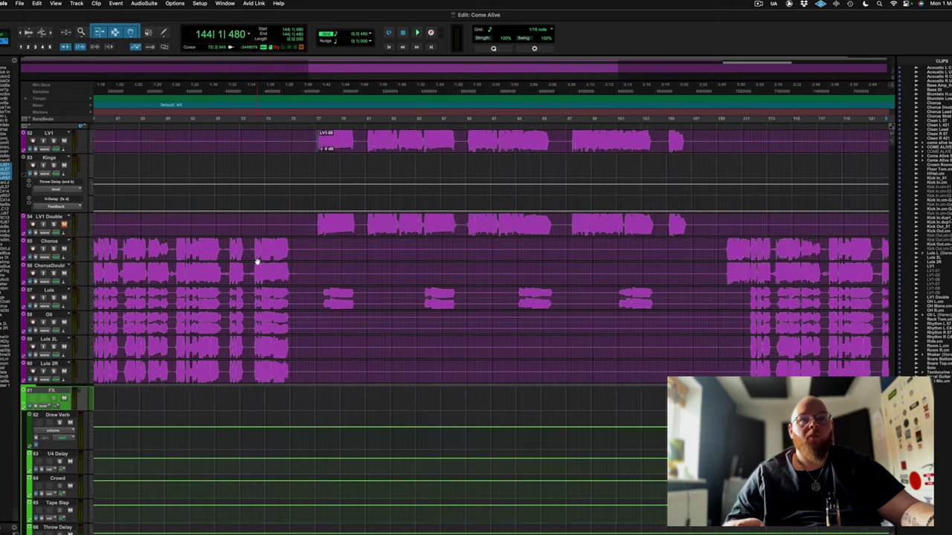
click(553, 130)
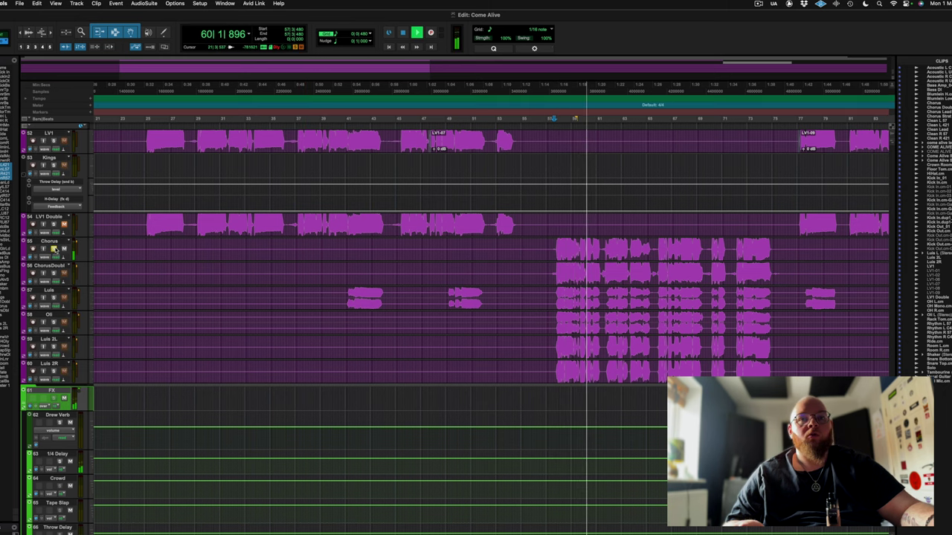
key(space)
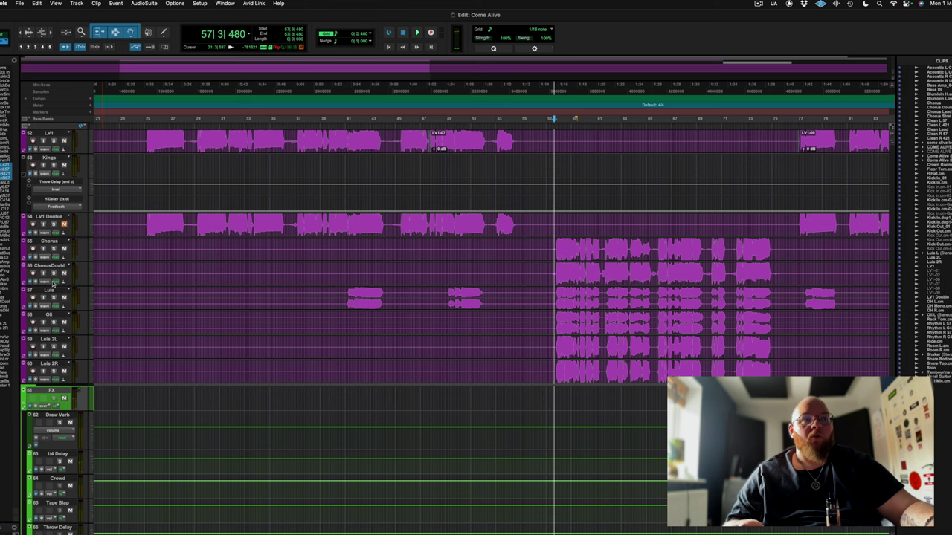
key(space)
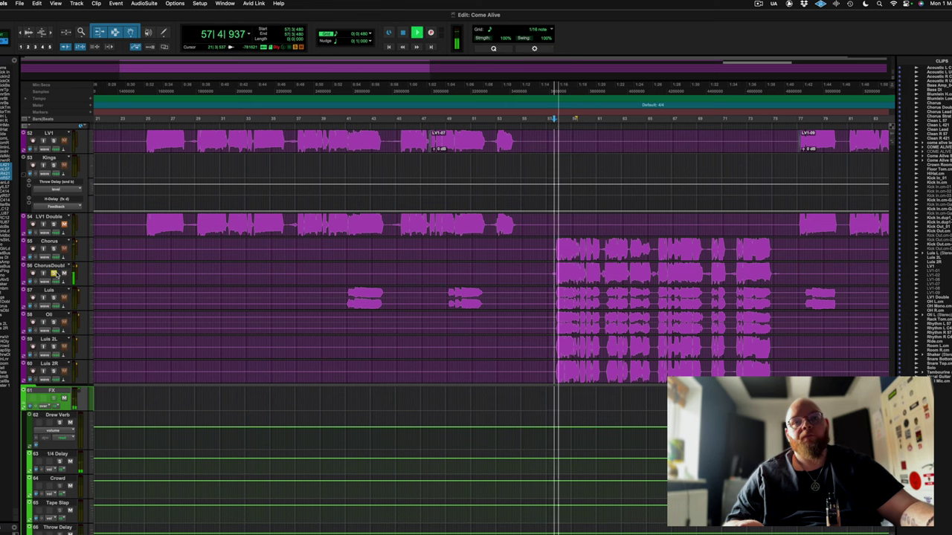
key(space)
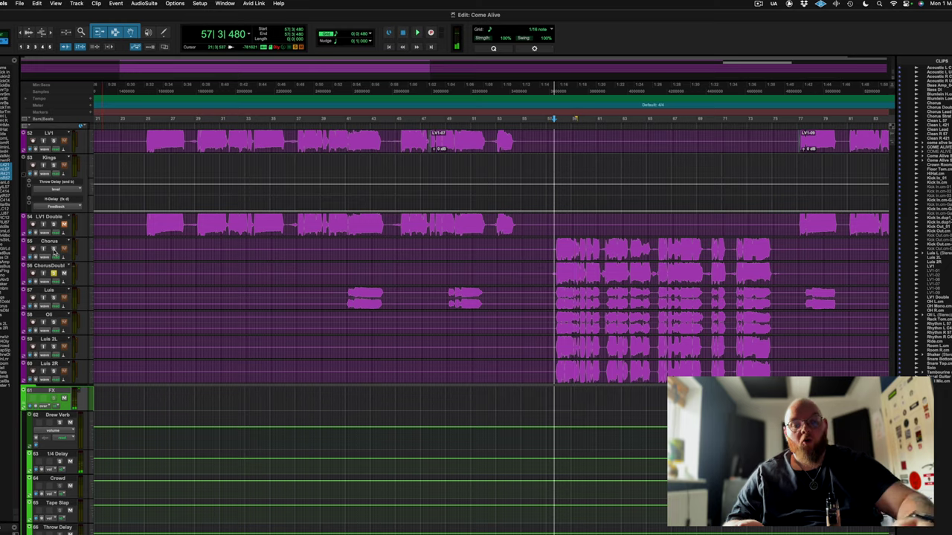
Play the Chorus and Chorus Double tracks together and clear both solos in the mixer.
key(super+equal)
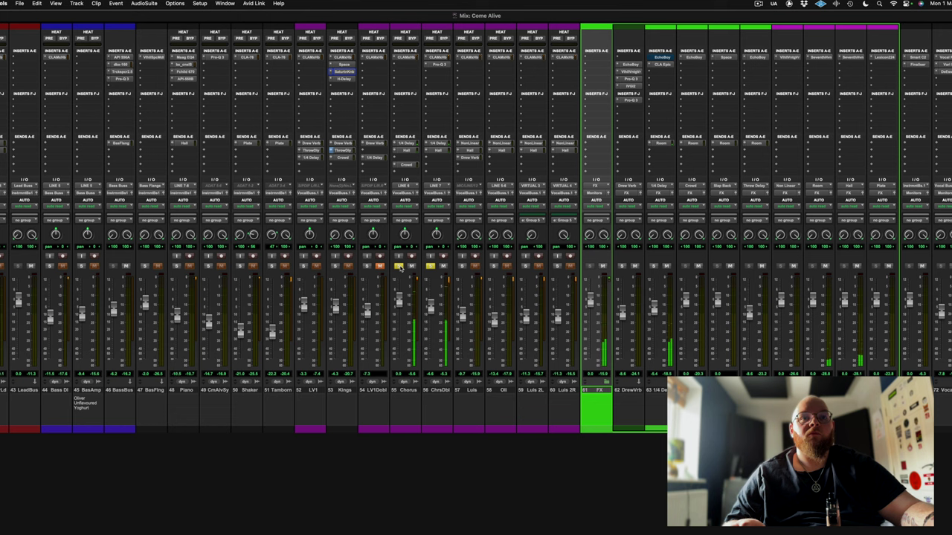
click(398, 267)
click(431, 266)
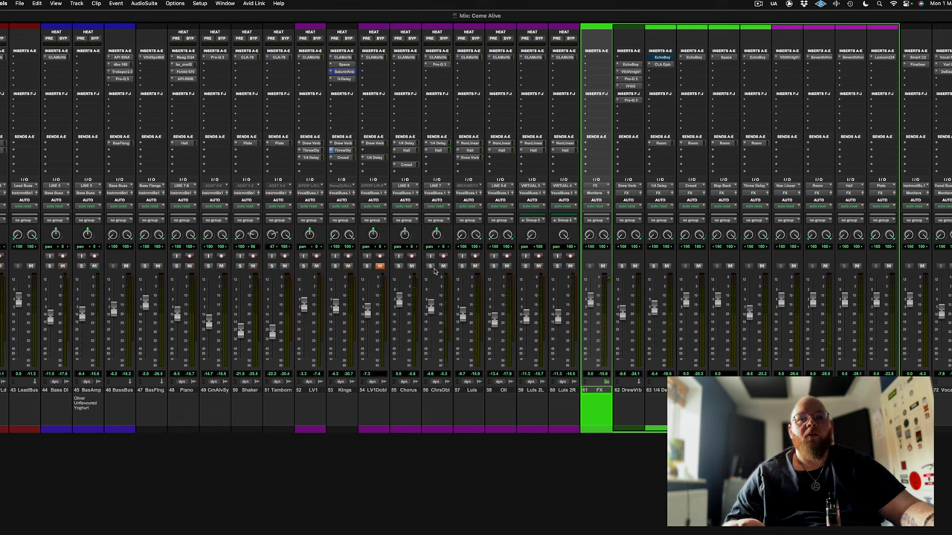
Solo backing vocal tracks 57 and 58 in turn and audition each from 57|3|480.
click(462, 266)
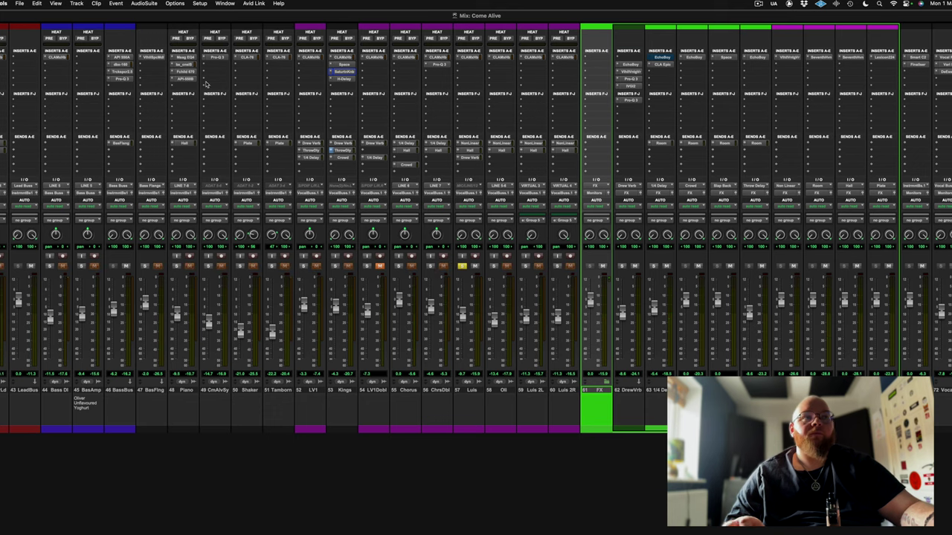
key(space)
key(super+equal)
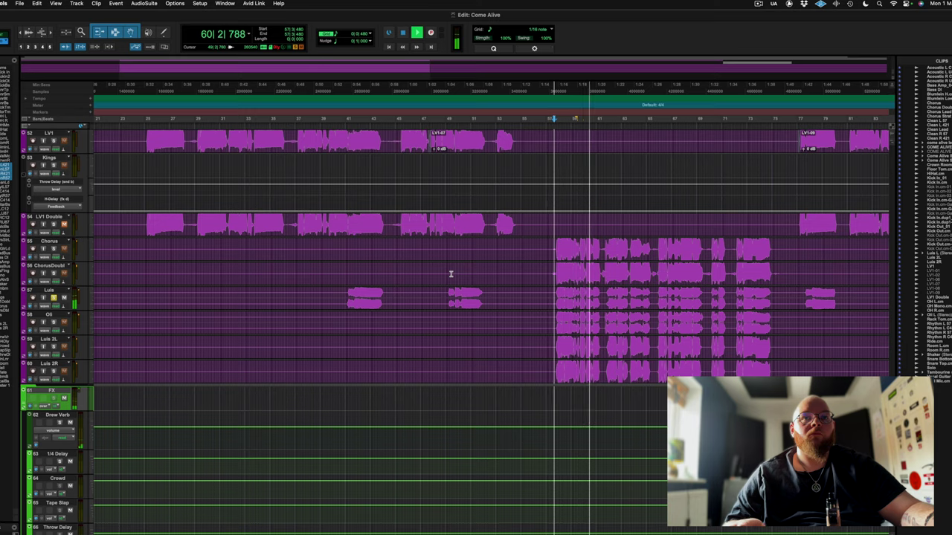
scroll(450, 274, right, 5)
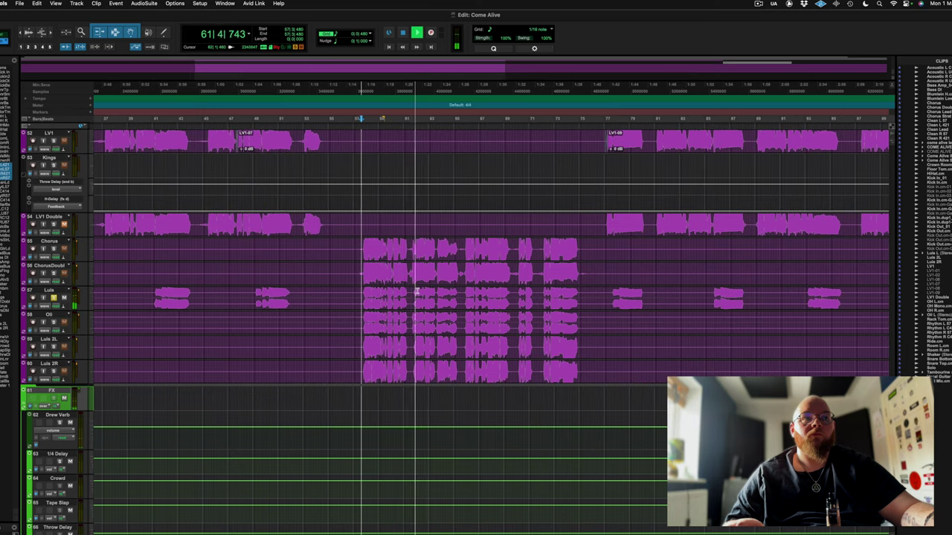
key(space)
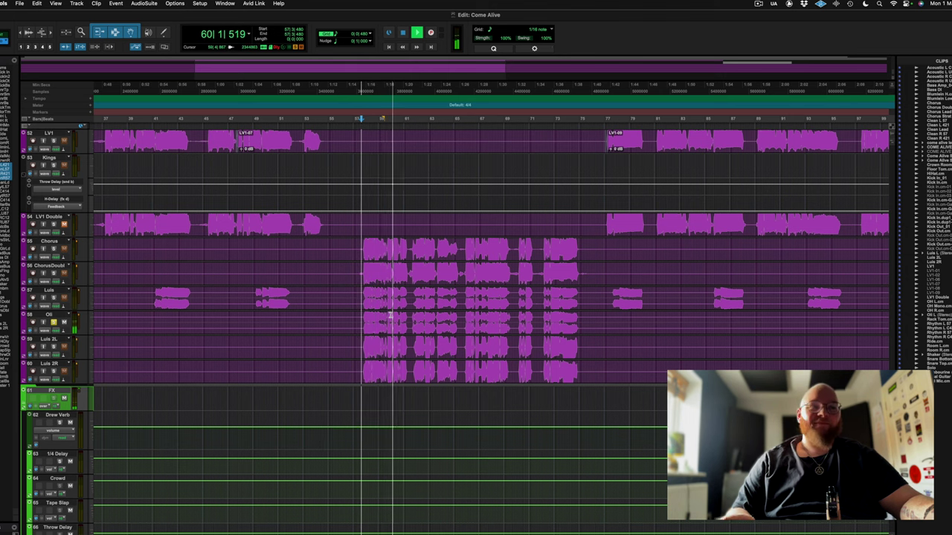
key(space)
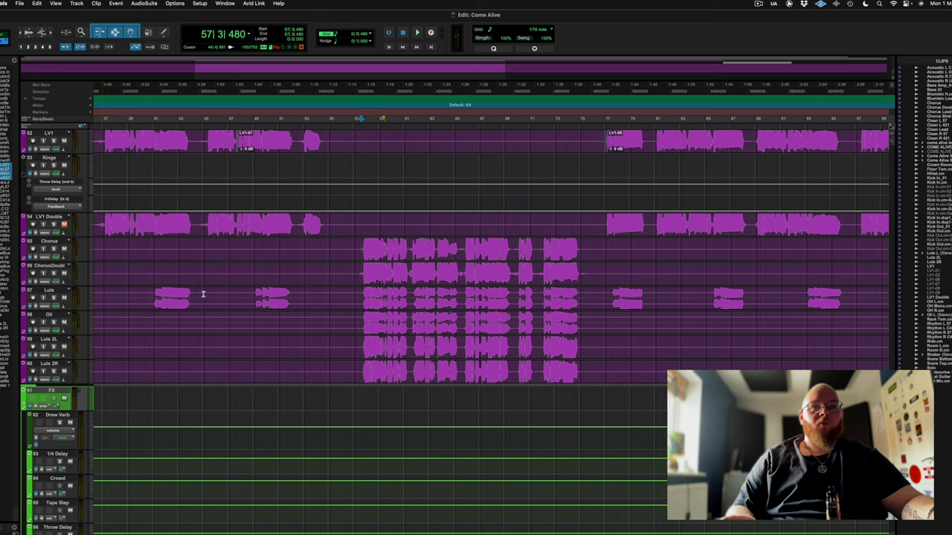
Play the chorus vocal stack on tracks 55 to 60 from 57|3|480, changing track solos to compare the layers.
click(54, 274)
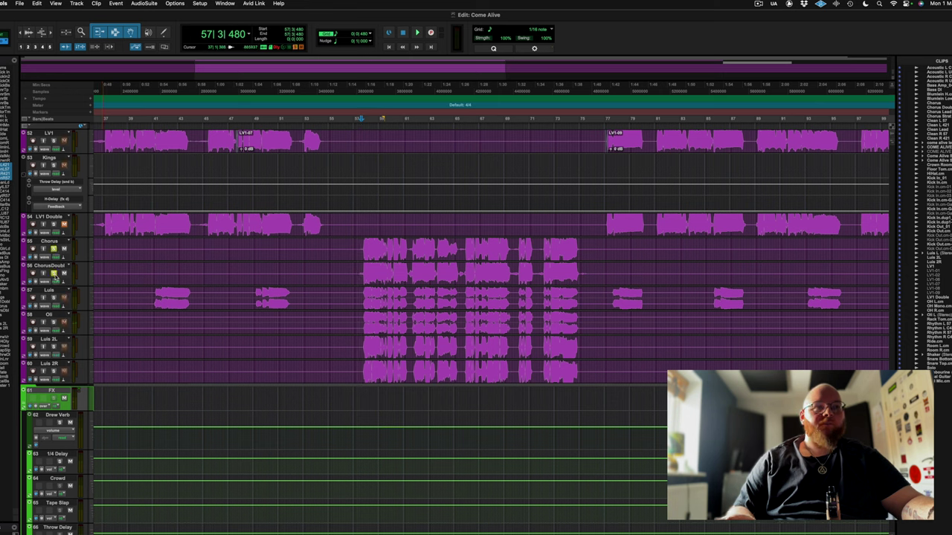
click(54, 321)
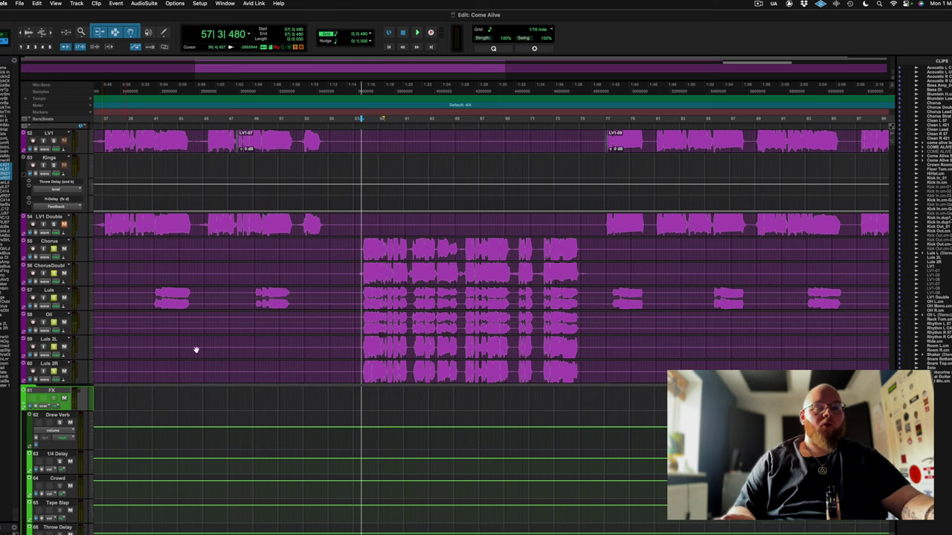
key(space)
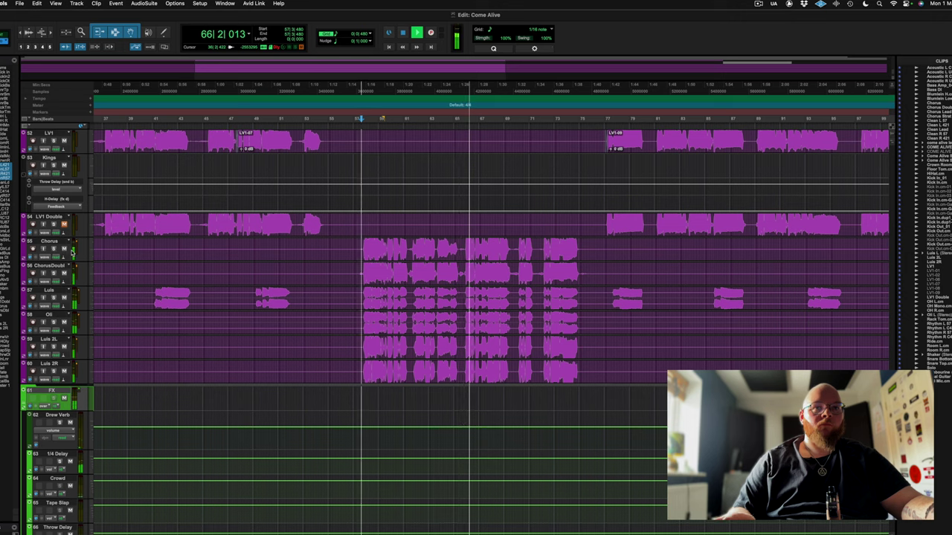
scroll(365, 286, right, 5)
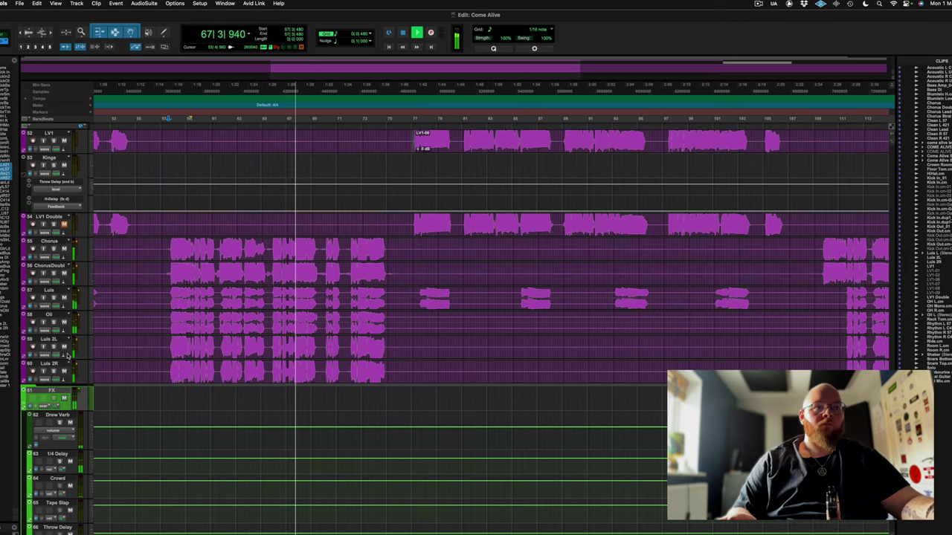
click(53, 322)
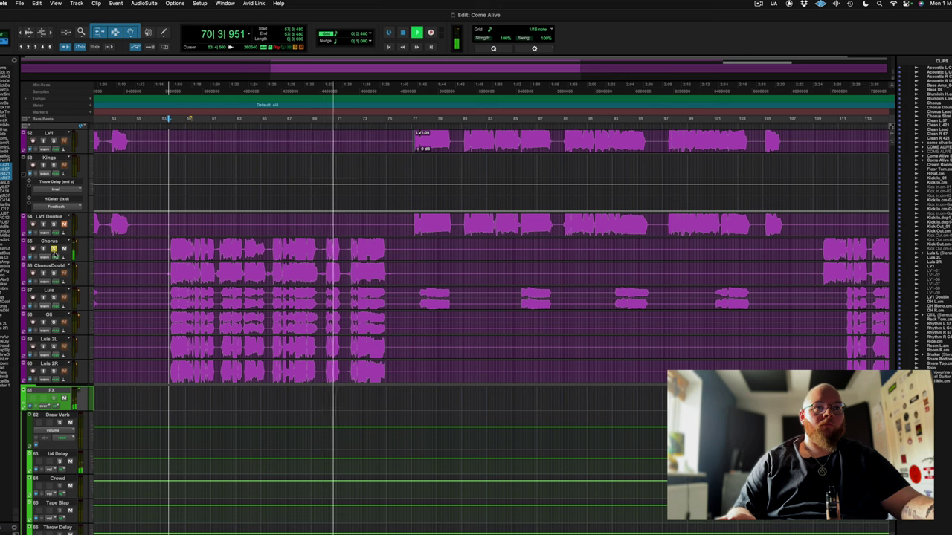
Audition the LV1 vocal with the track 57 harmonies through the second verse, starting from 77|1|000.
click(422, 140)
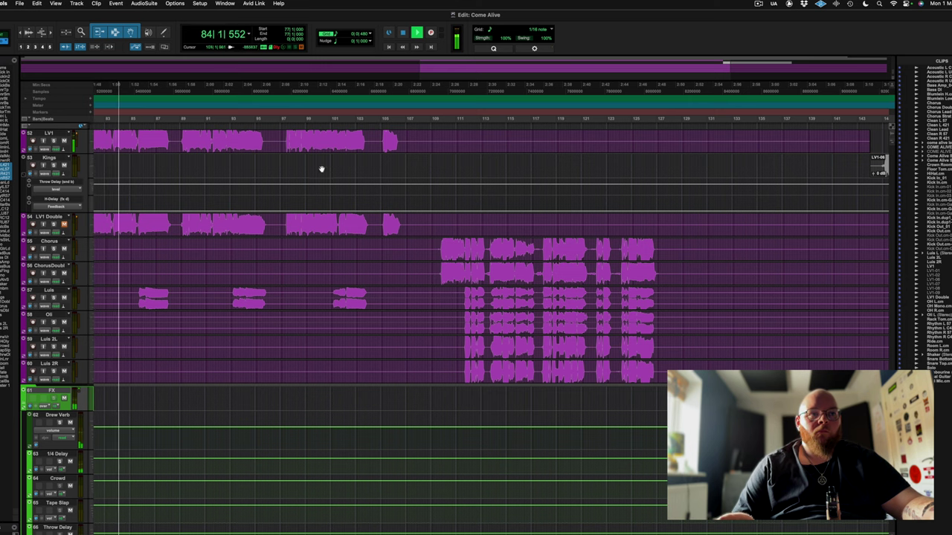
scroll(291, 262, left, 5)
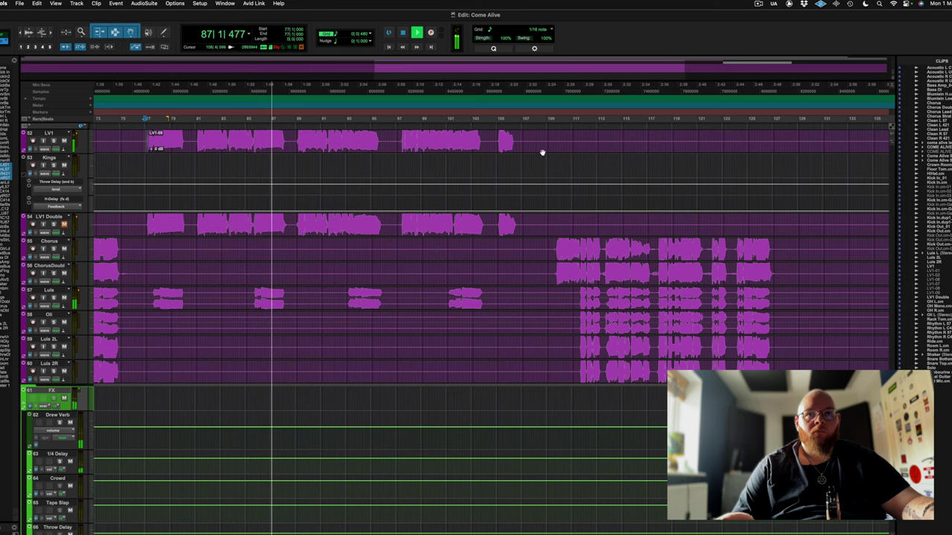
key(space)
Stop playback and show an automation lane under the LV1 track set to the Throw Delay send level.
scroll(380, 292, down, 2)
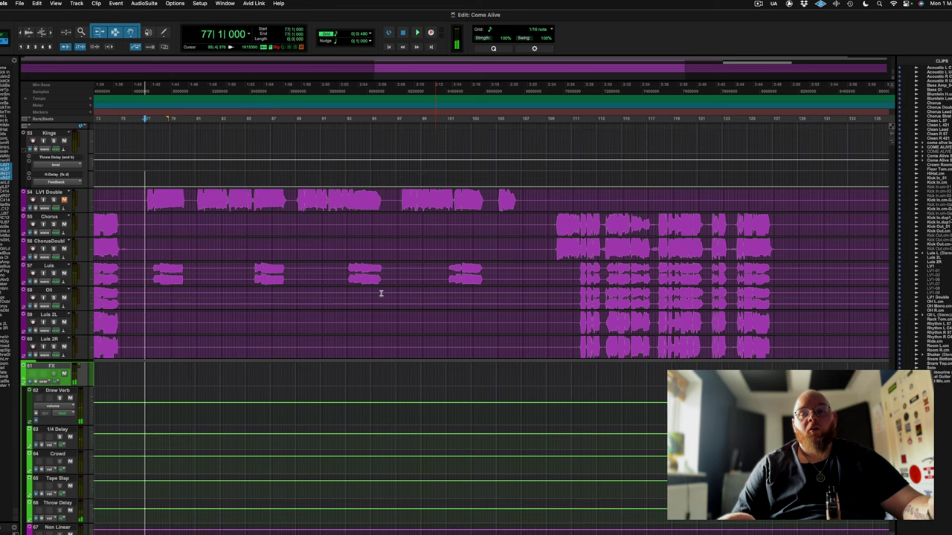
scroll(380, 292, right, 10)
scroll(380, 292, left, 12)
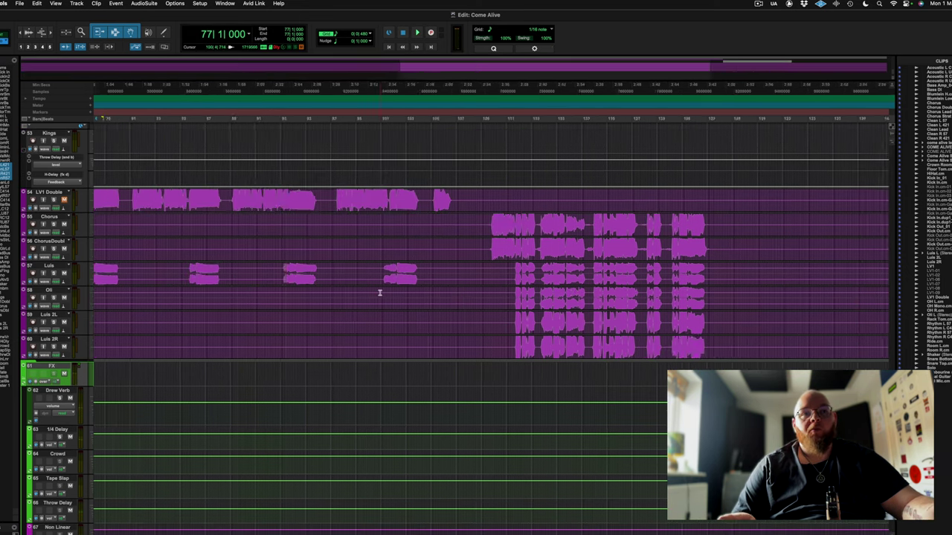
scroll(34, 208, up, 3)
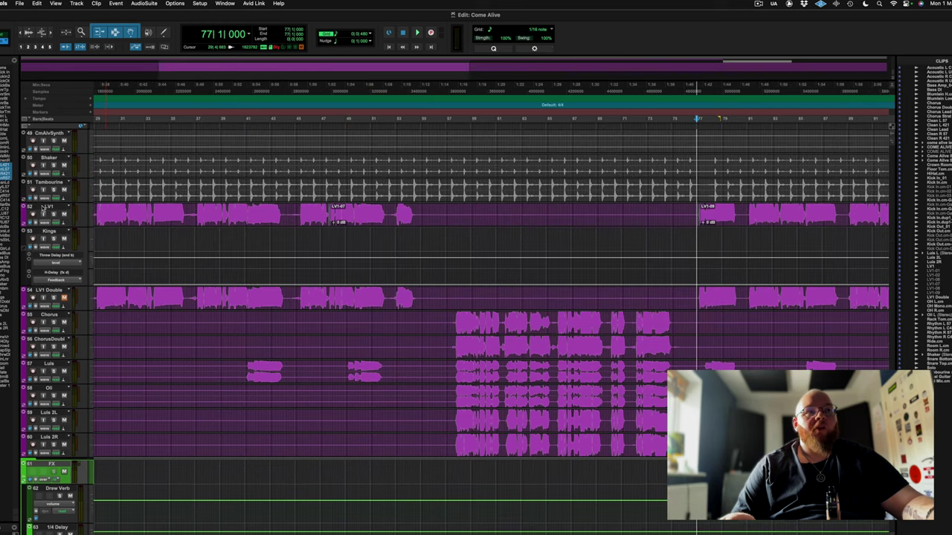
click(24, 222)
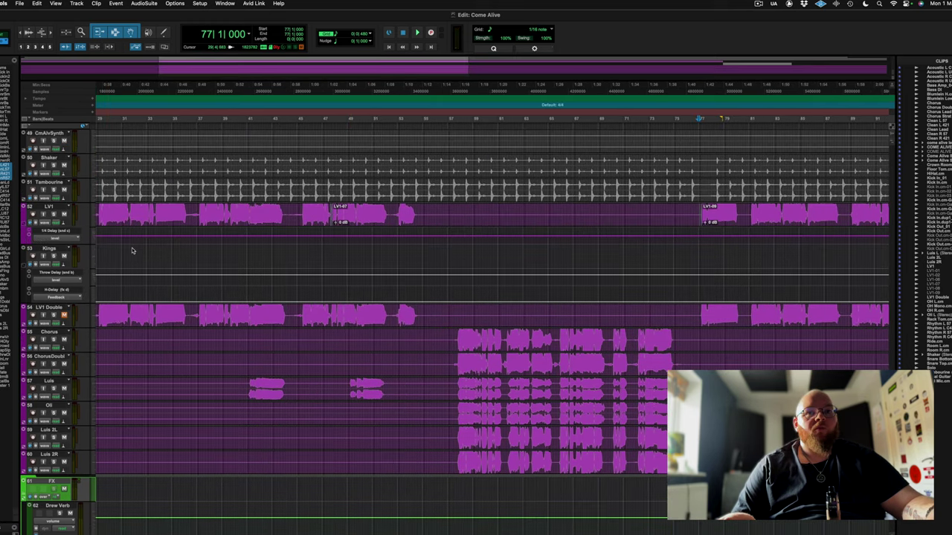
scroll(307, 270, right, 10)
scroll(308, 269, left, 9)
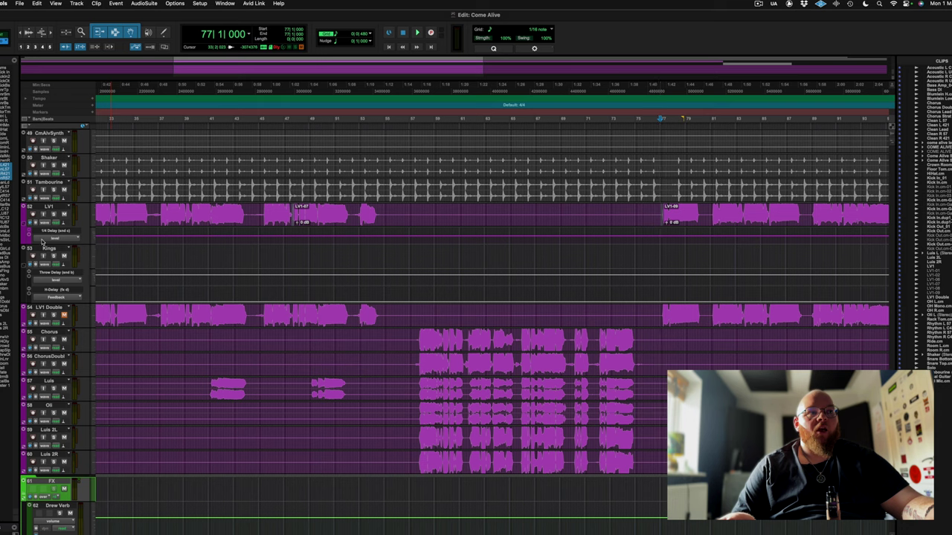
click(39, 240)
click(127, 234)
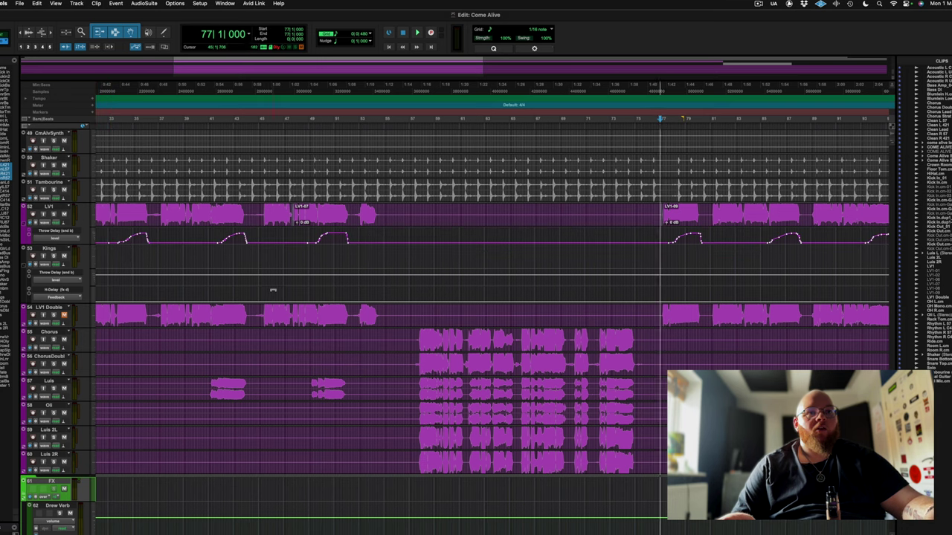
Solo the LV1 vocal and play the first verse from 26|3|000 to audition its throw delay automation.
scroll(270, 285, right, 8)
scroll(267, 284, left, 12)
scroll(252, 245, left, 5)
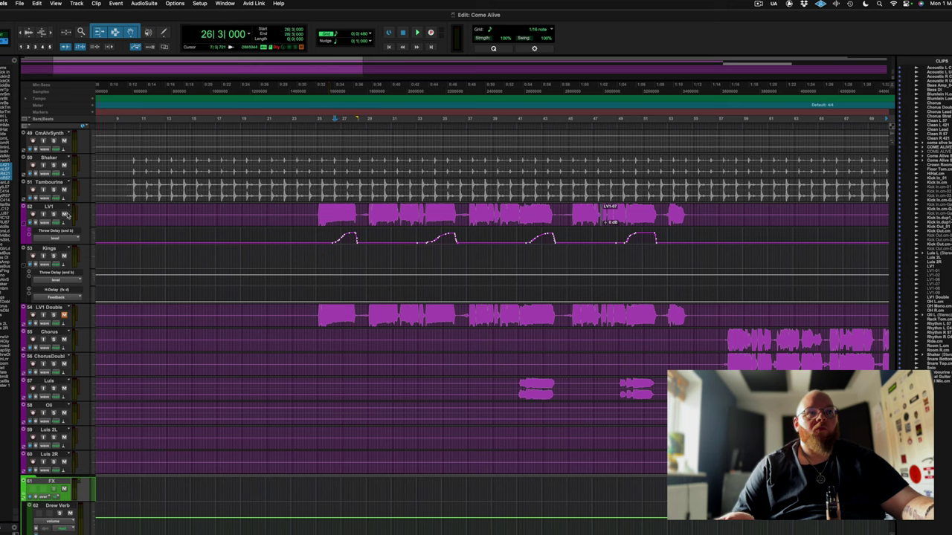
key(space)
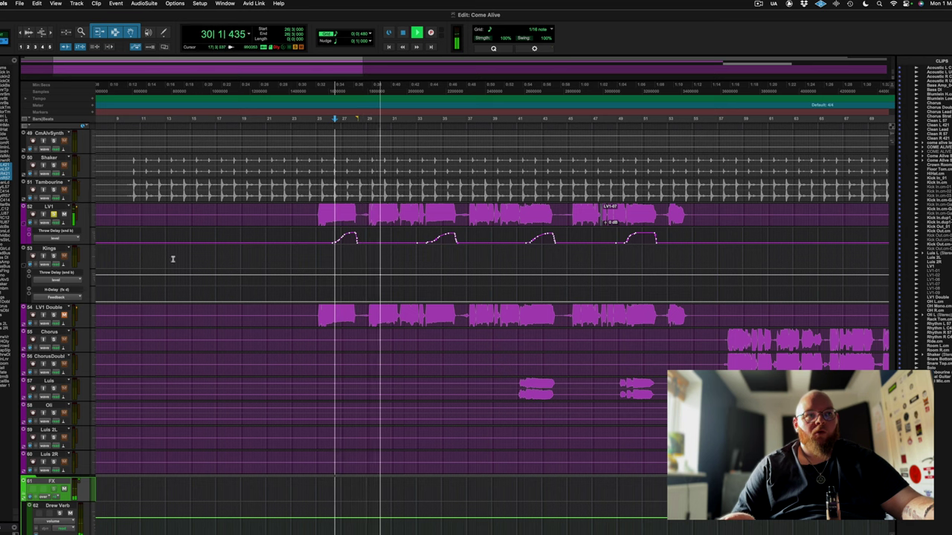
Inspect LV1's Throw Delay send fader in the mixer during playback, close it, and clear the solo to hear the full mix.
key(super+equal)
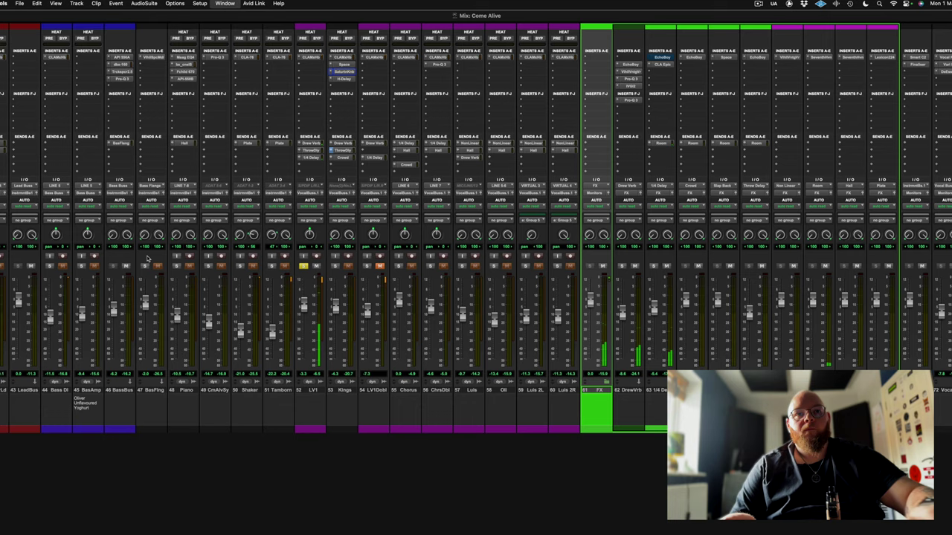
click(314, 152)
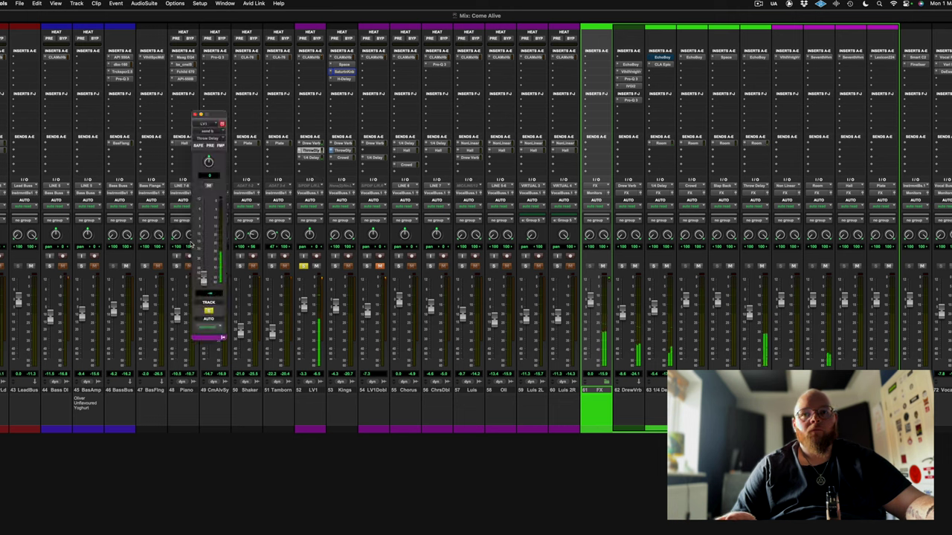
click(194, 113)
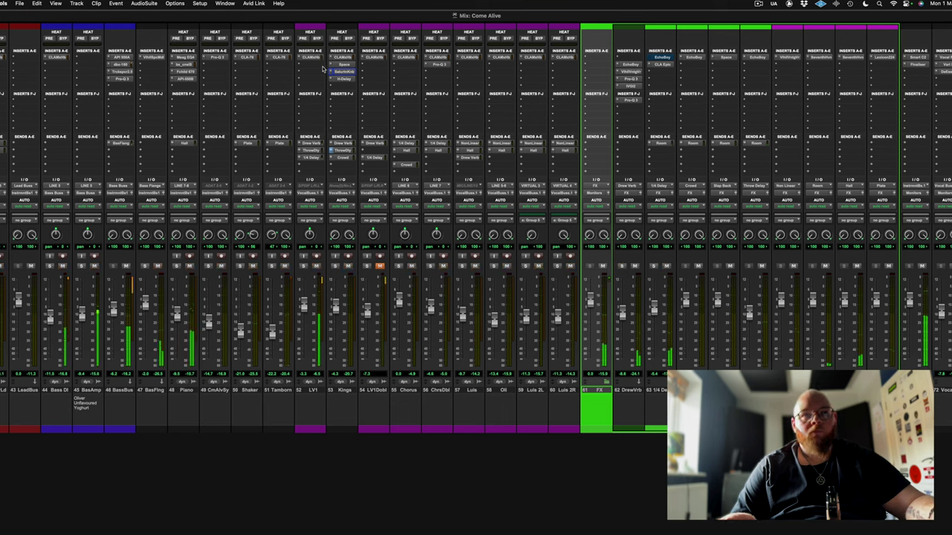
scroll(777, 42, right, 3)
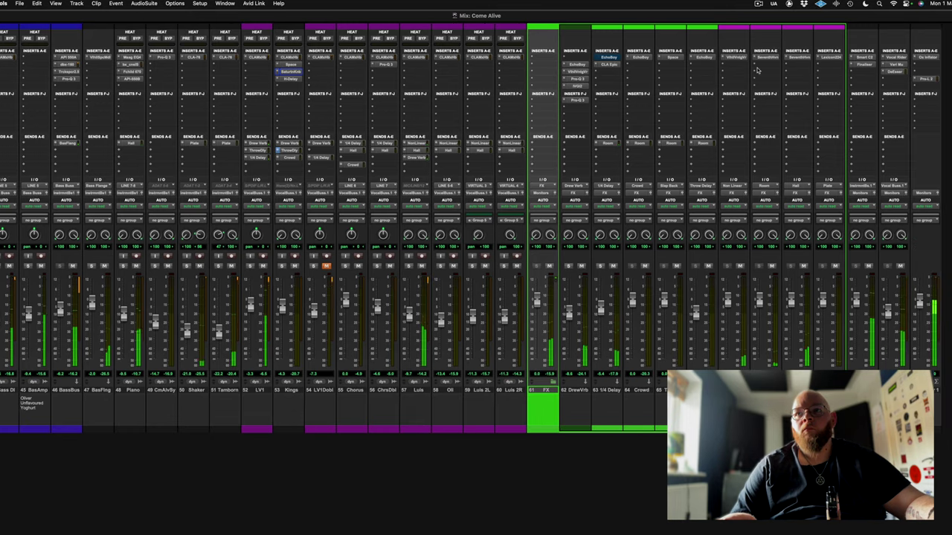